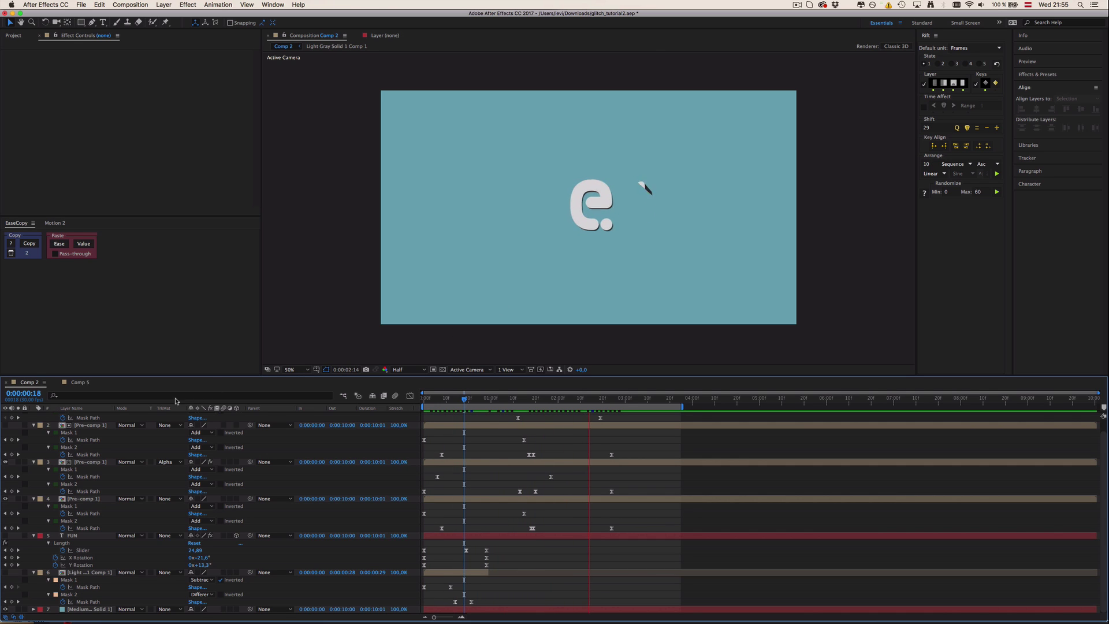
Stop the preview, then create a new 1920×1080 composition named Comp 5.
{"action": "key", "text": "space"}
{"action": "left_click", "coordinate": [80, 382]}
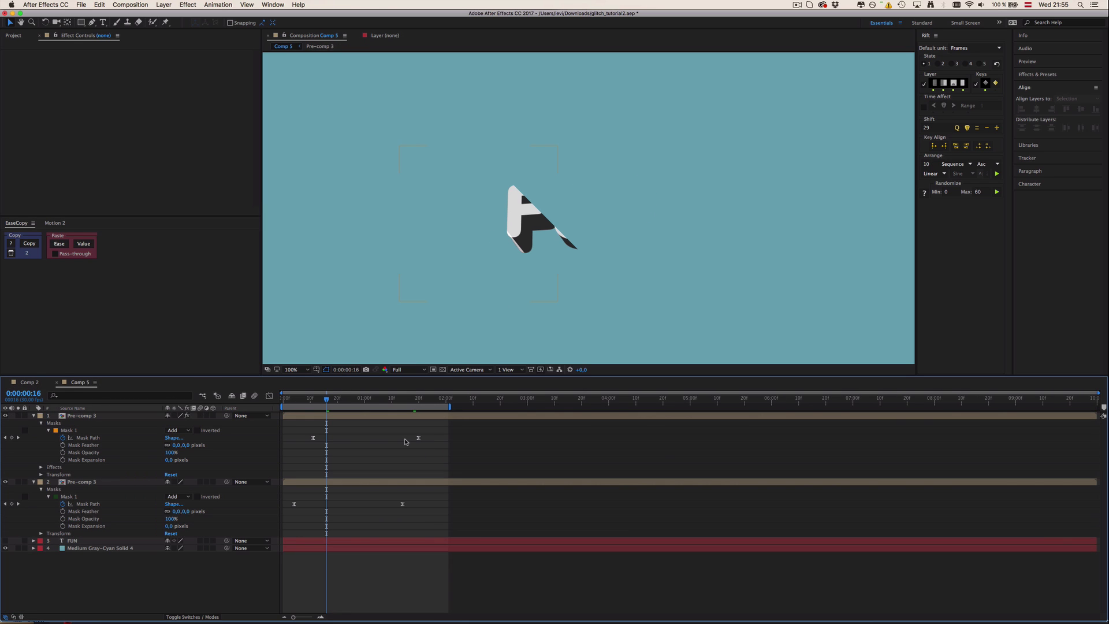
{"action": "key", "text": "space"}
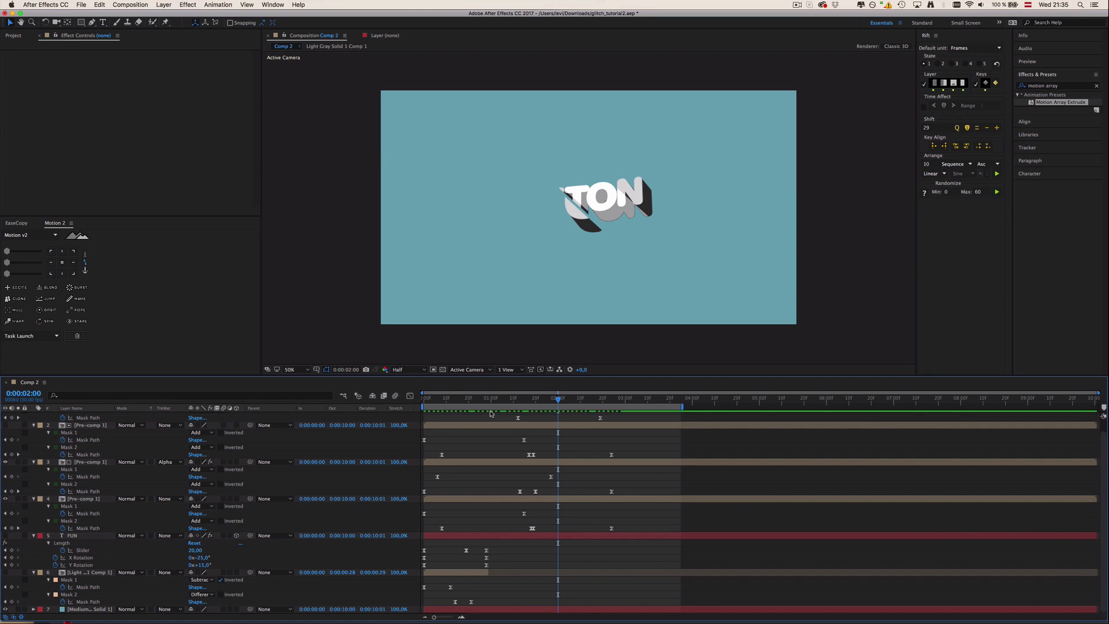
{"action": "key", "text": "super+n"}
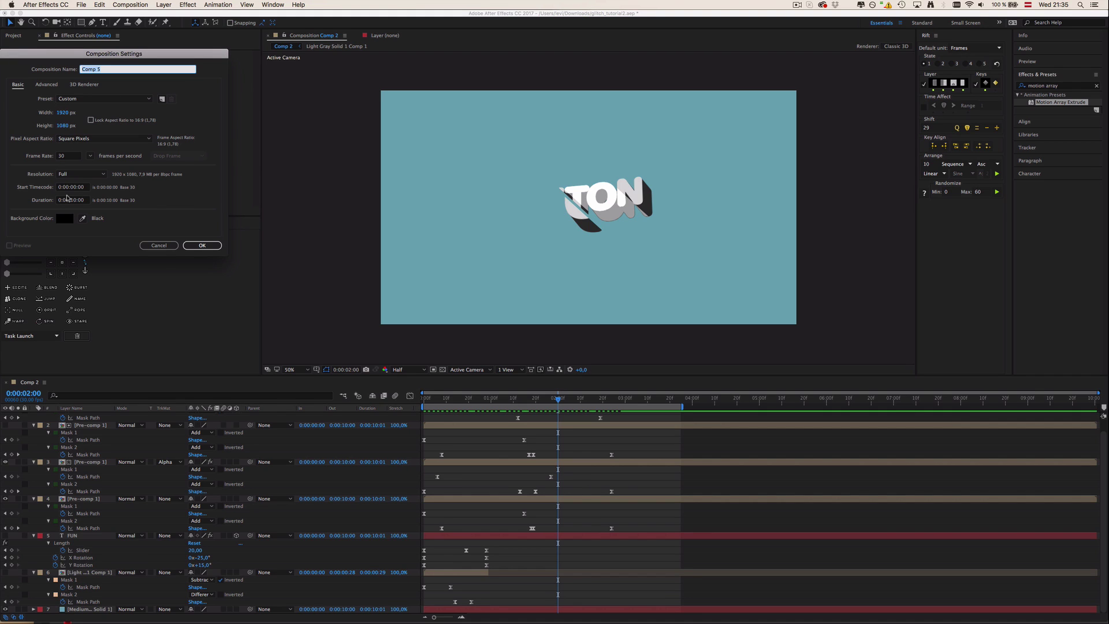
{"action": "left_click", "coordinate": [199, 245]}
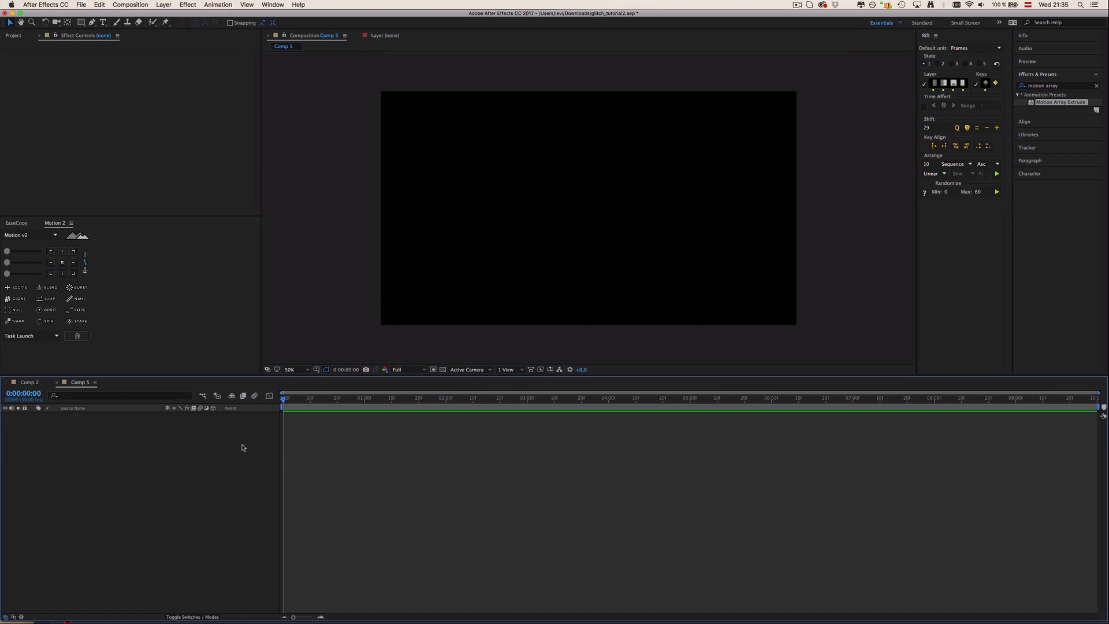
Add a full-frame teal solid (Medium Gray-Cyan Solid 4) as the Comp 5 background.
{"action": "key", "text": "cmd+y"}
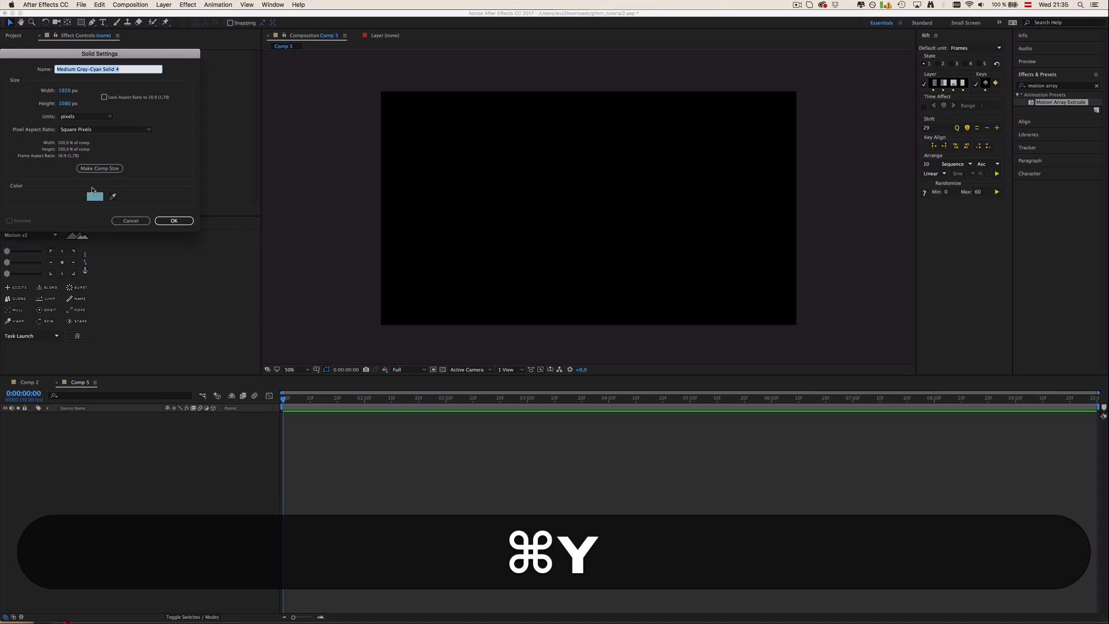
{"action": "left_click", "coordinate": [94, 195]}
{"action": "left_click", "coordinate": [196, 68]}
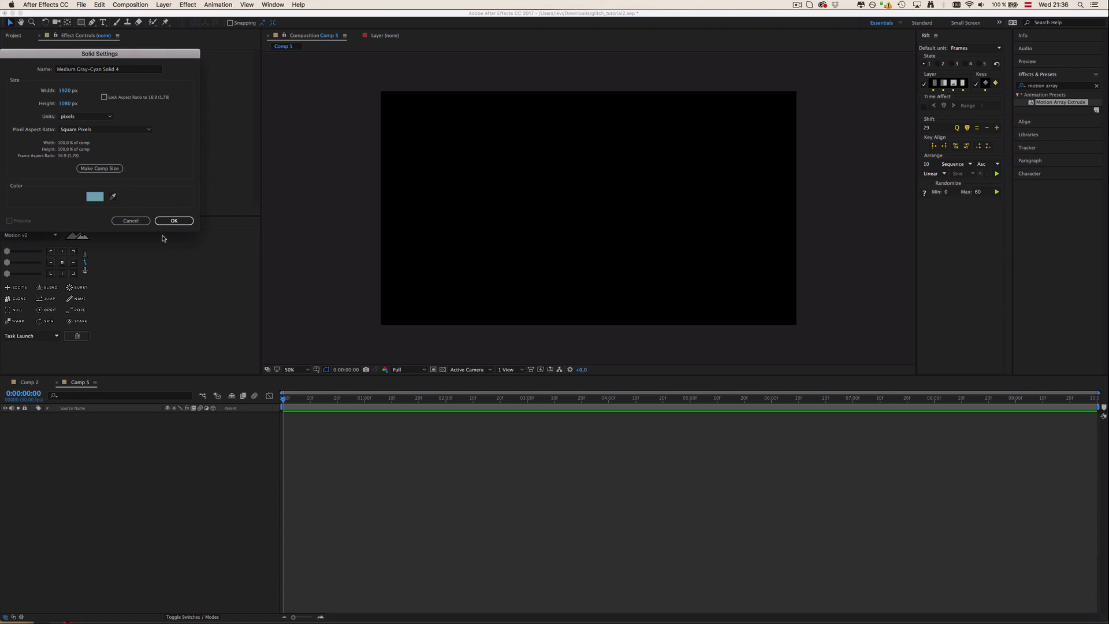
{"action": "left_click", "coordinate": [174, 221]}
{"action": "left_click", "coordinate": [29, 381]}
{"action": "left_click", "coordinate": [80, 382]}
{"action": "left_click", "coordinate": [451, 483]}
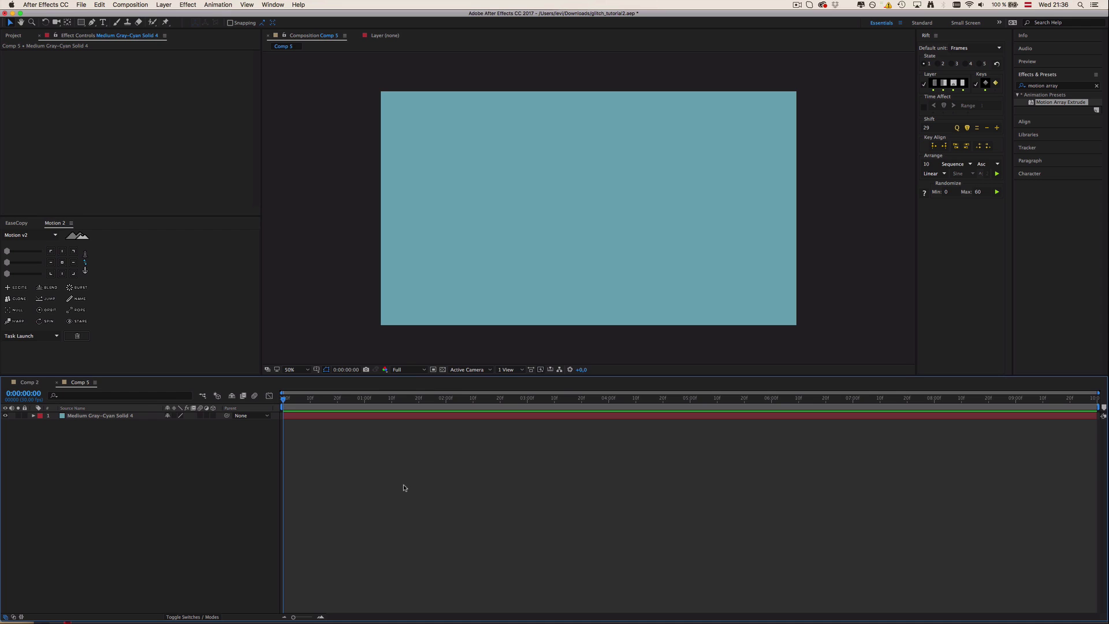
Type FUN as a new text layer near the centre of Comp 5.
{"action": "left_click", "coordinate": [102, 22]}
{"action": "left_click", "coordinate": [595, 222]}
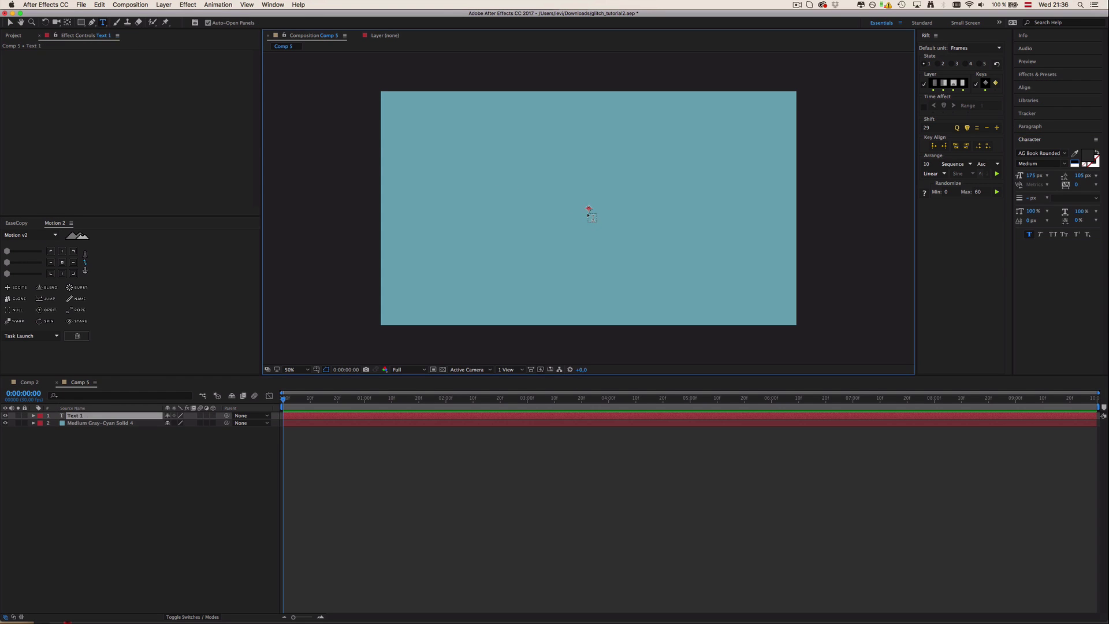
{"action": "type", "text": "FUN"}
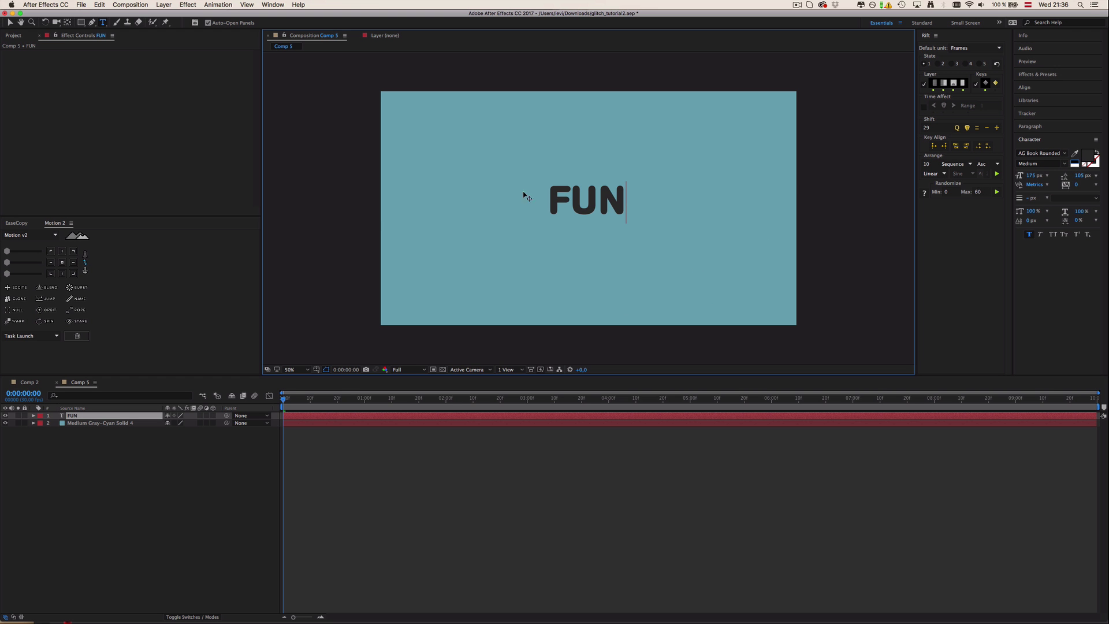
{"action": "key", "text": "super+a"}
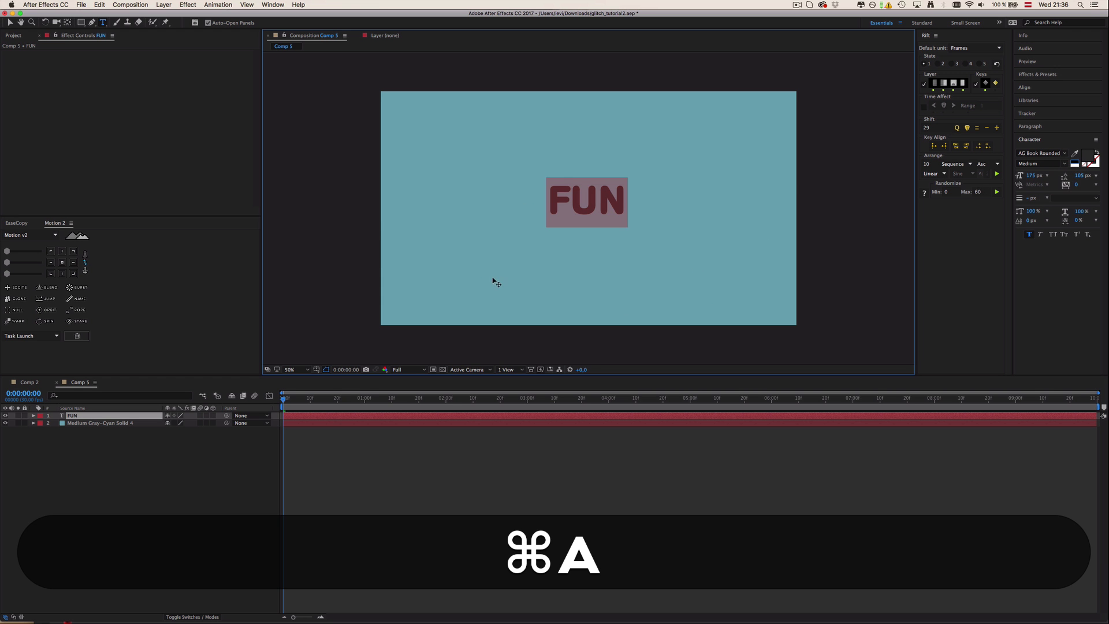
Check the frame in Comp 2 where EXTON is fully revealed, for reference.
{"action": "left_click", "coordinate": [32, 382]}
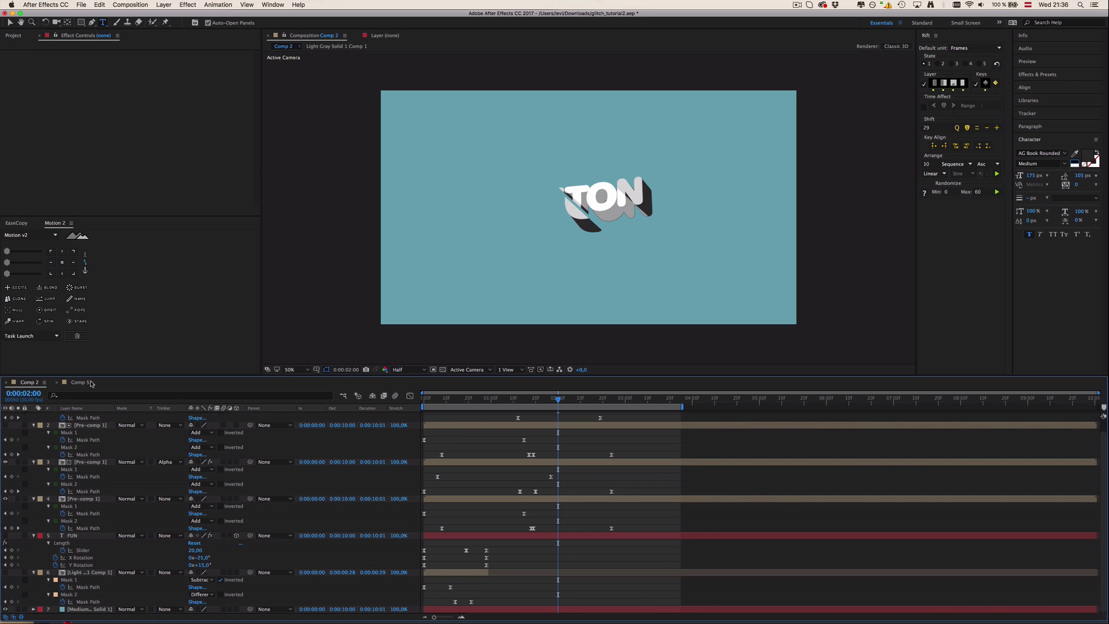
{"action": "left_click", "coordinate": [495, 398]}
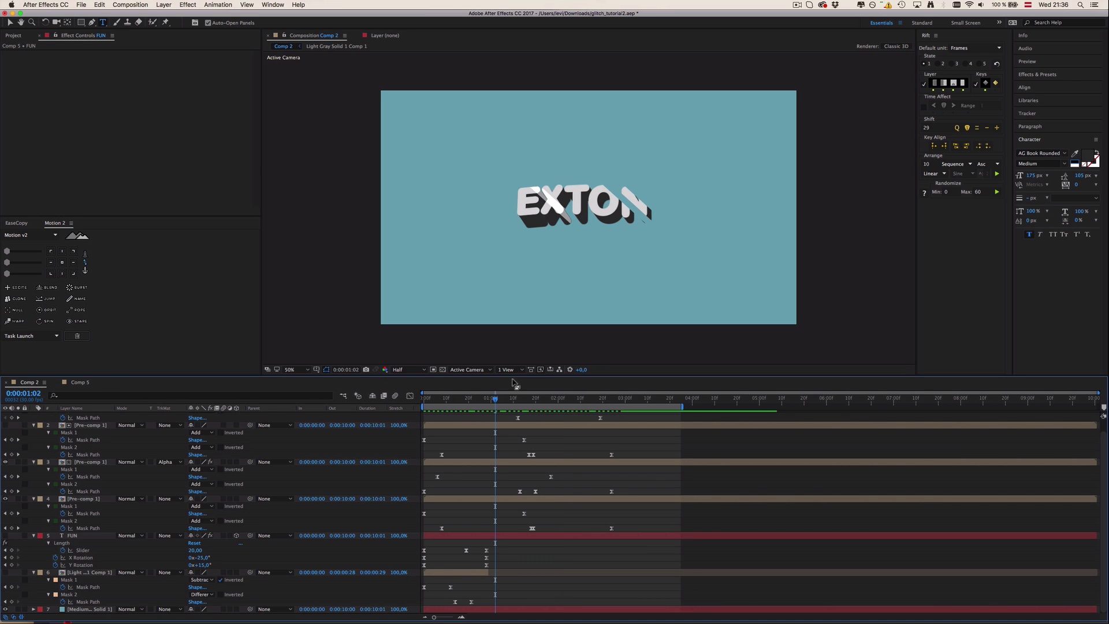
{"action": "left_click", "coordinate": [481, 398]}
{"action": "left_click_drag", "start_coordinate": [482, 399], "coordinate": [520, 398]}
{"action": "left_click", "coordinate": [80, 382]}
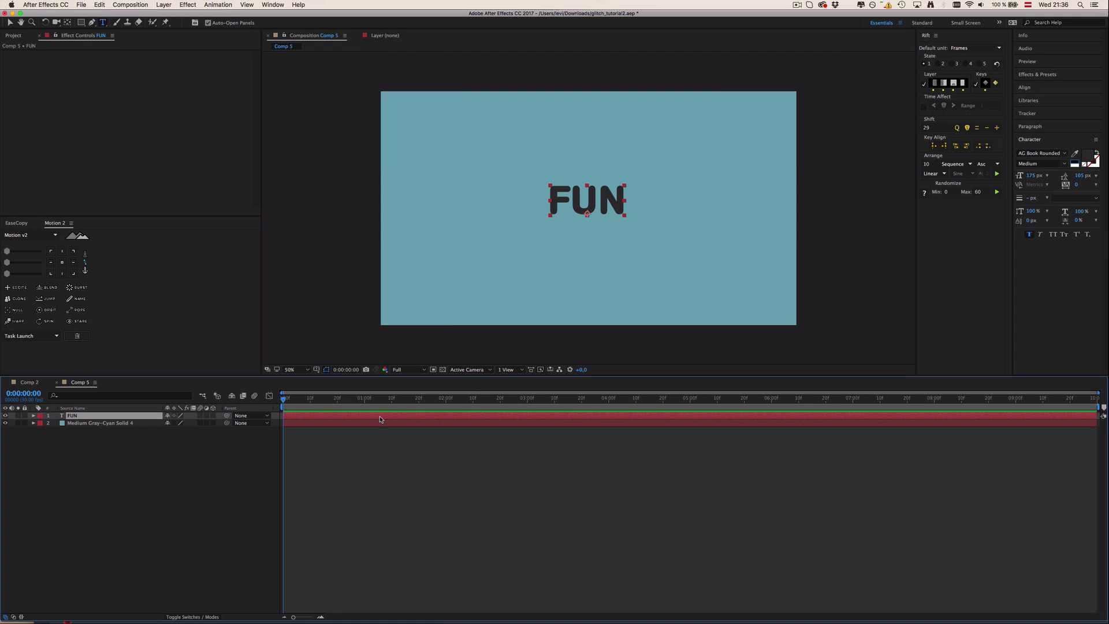
Centre the FUN layer horizontally and vertically in the frame with the Align panel.
{"action": "key", "text": "v"}
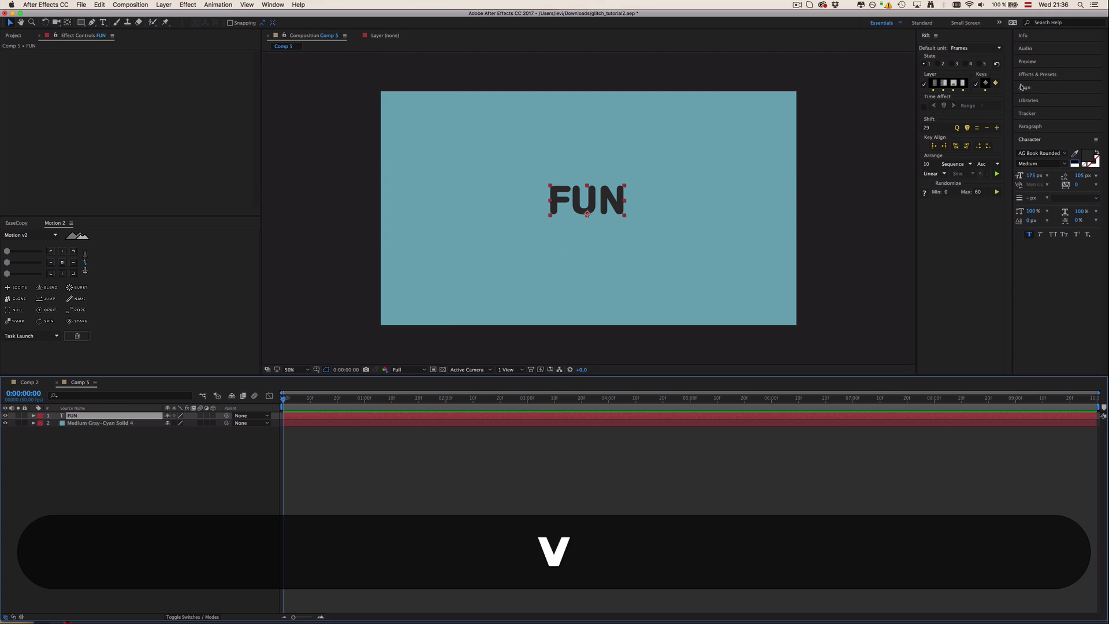
{"action": "left_click", "coordinate": [1025, 88]}
{"action": "left_click", "coordinate": [1039, 108]}
{"action": "left_click", "coordinate": [1080, 108]}
{"action": "left_click", "coordinate": [447, 510]}
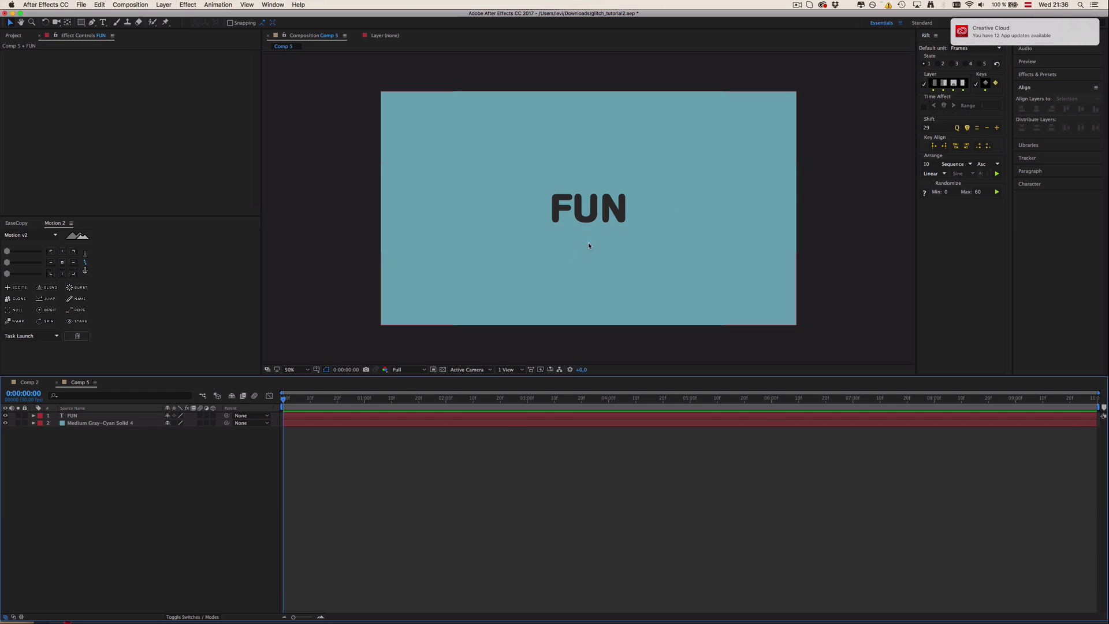
{"action": "left_click", "coordinate": [79, 416]}
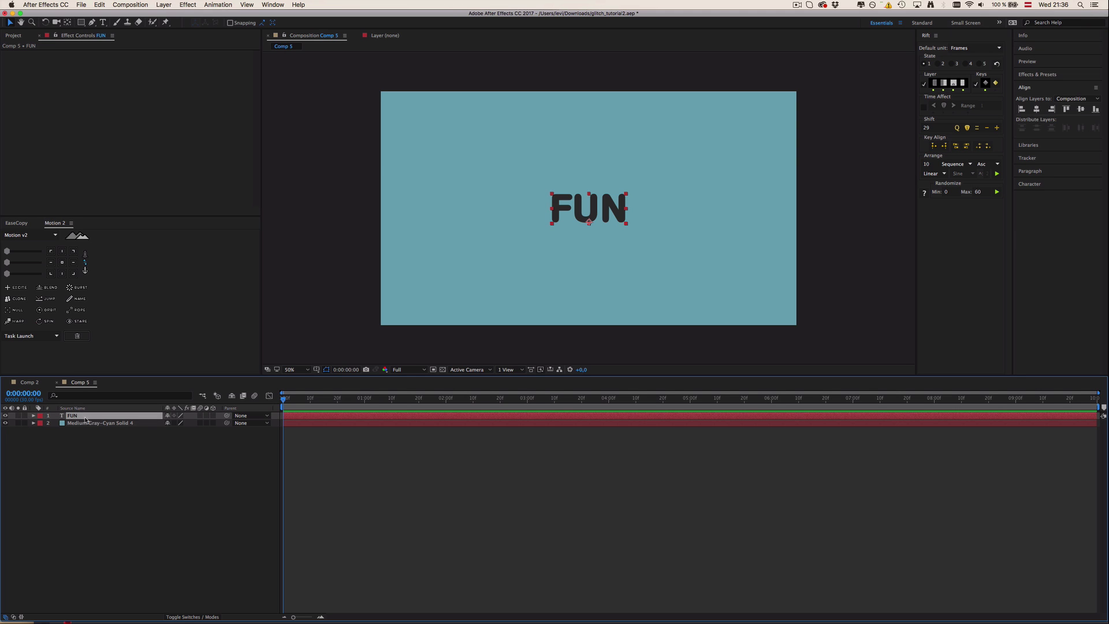
Convert FUN to a FUN Outlines shape layer and inspect its F, U and N groups.
{"action": "right_click", "coordinate": [89, 417]}
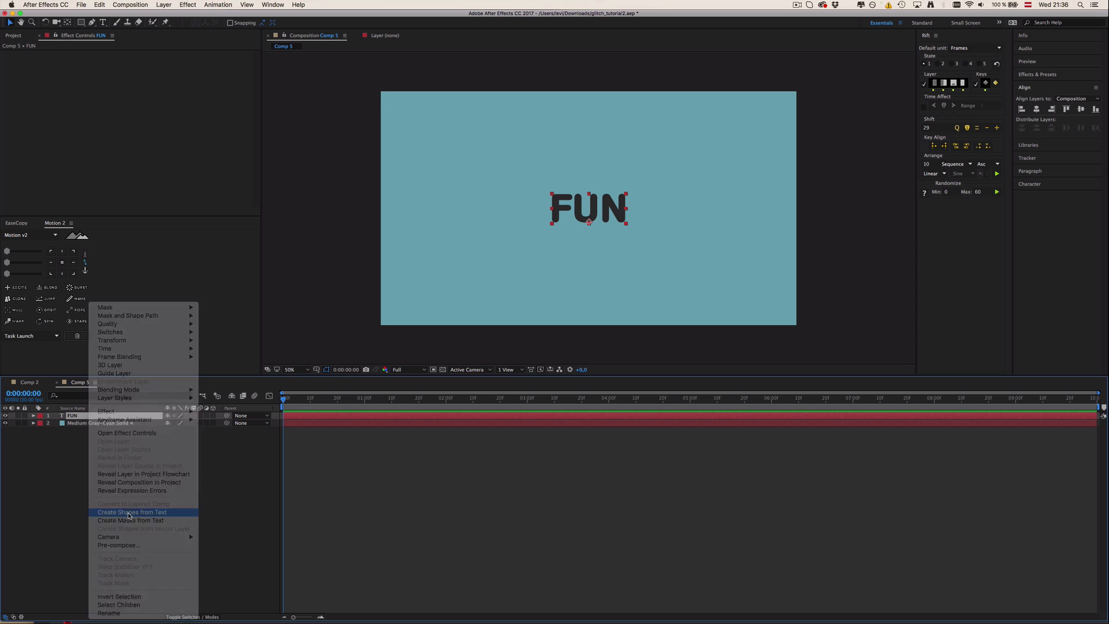
{"action": "left_click", "coordinate": [387, 339]}
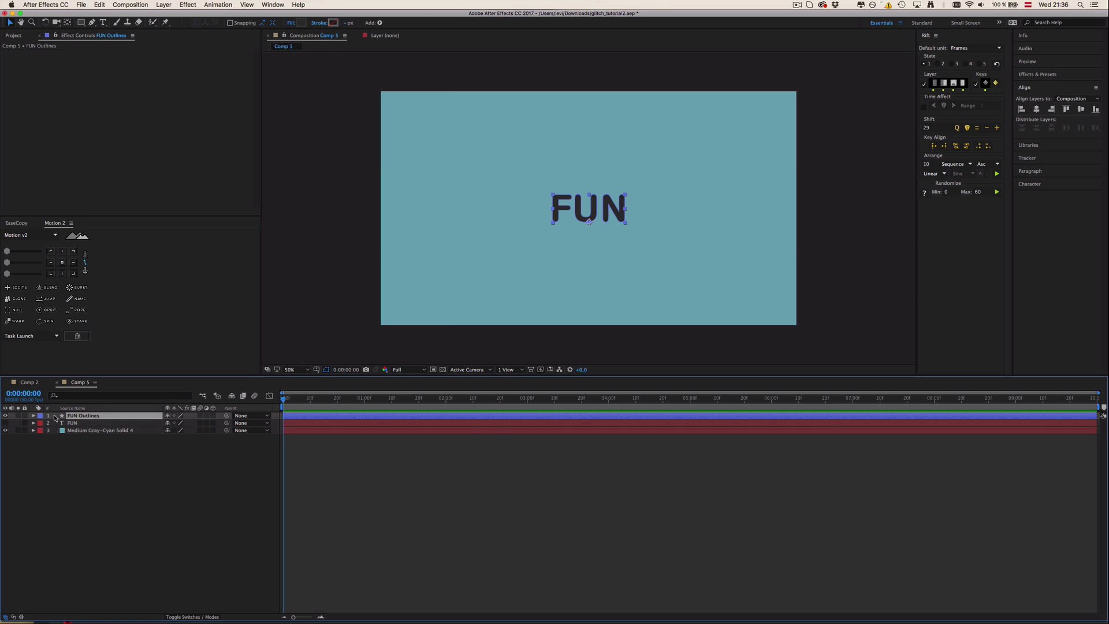
{"action": "left_click", "coordinate": [33, 416]}
{"action": "left_click", "coordinate": [41, 422]}
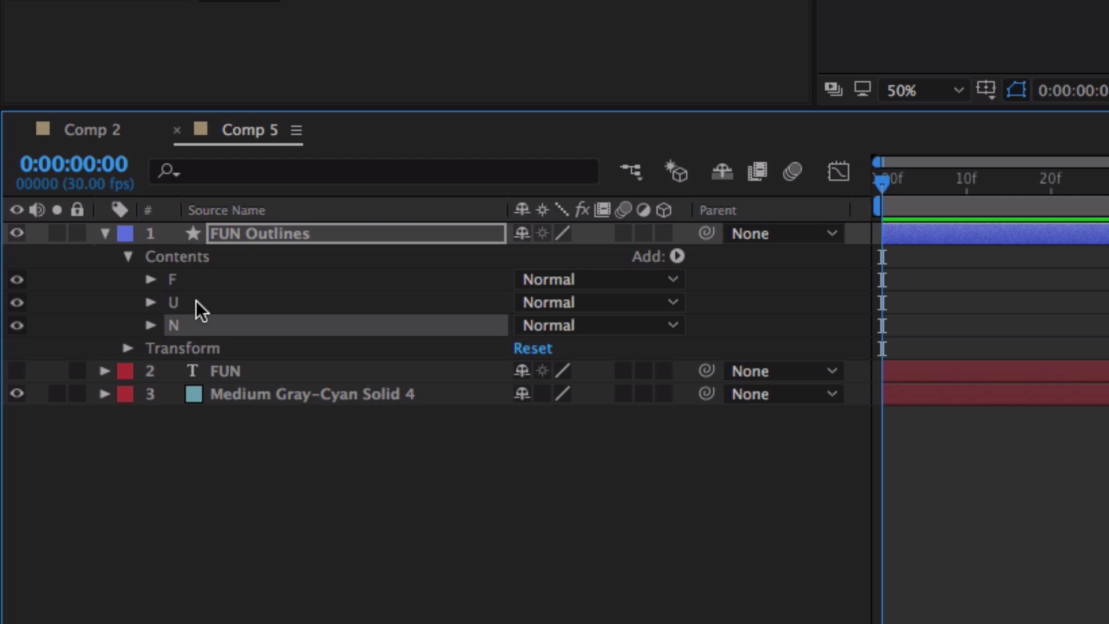
{"action": "left_click", "coordinate": [199, 283]}
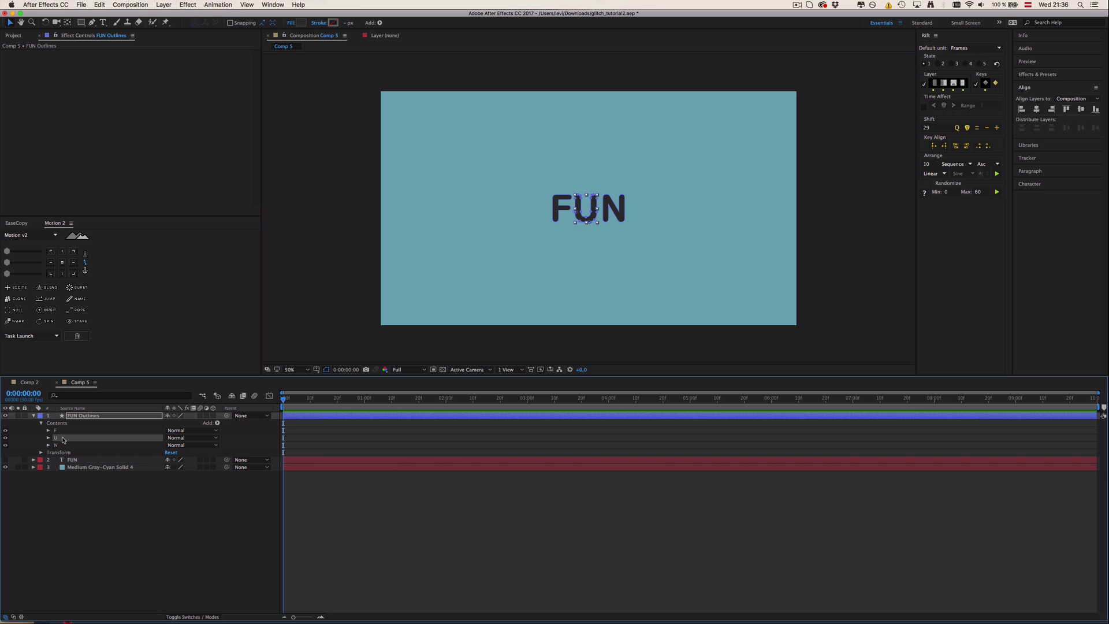
{"action": "left_click", "coordinate": [190, 323]}
{"action": "left_click", "coordinate": [73, 416]}
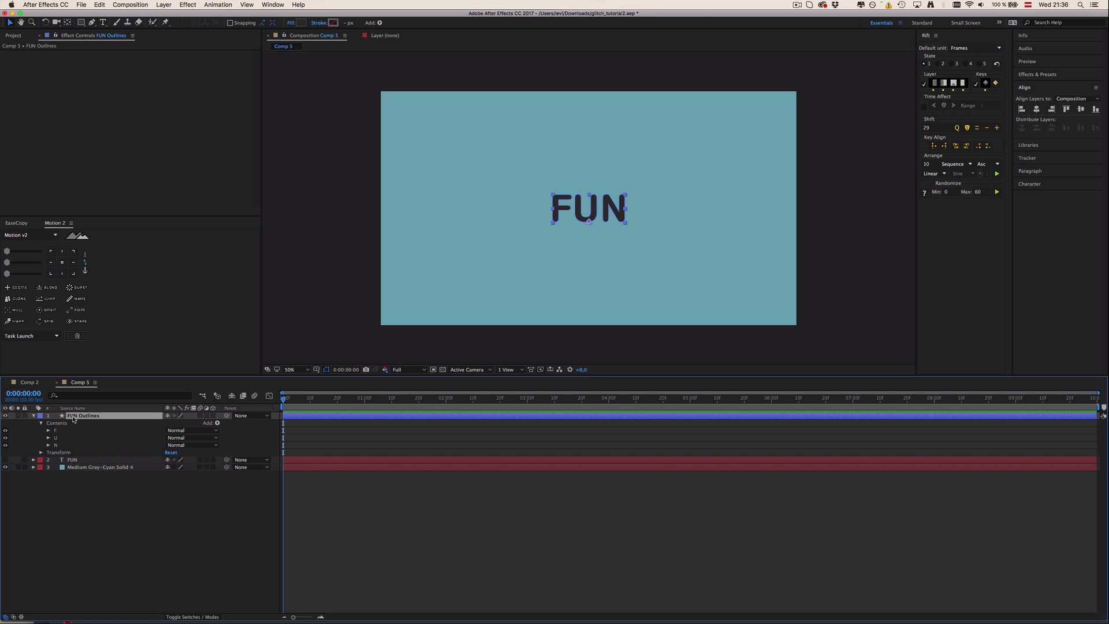
Duplicate FUN Outlines as FUN Outlines 2, then switch to Comp 2.
{"action": "key", "text": "super+d"}
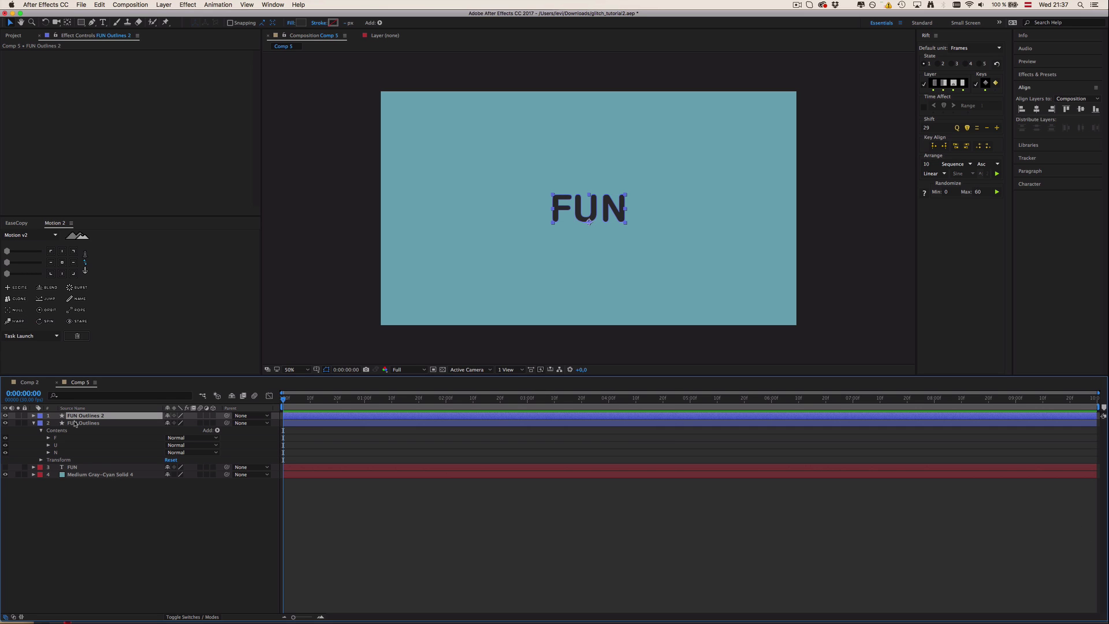
{"action": "left_click", "coordinate": [75, 423]}
{"action": "left_click", "coordinate": [30, 381]}
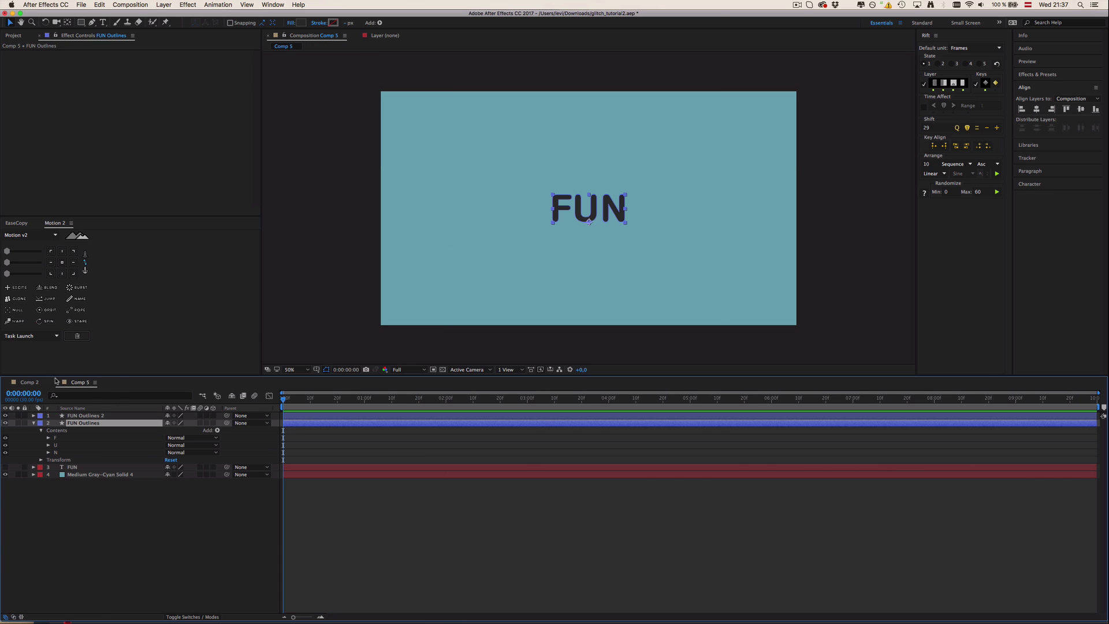
{"action": "left_click", "coordinate": [30, 382]}
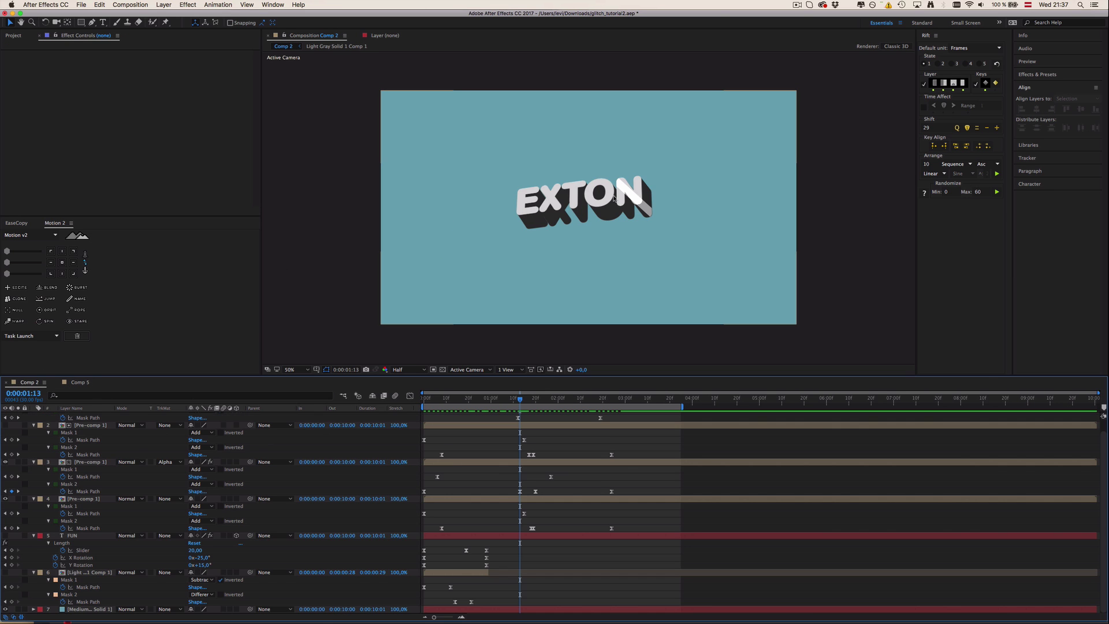
Lighten the FUN Outlines 2 fill to light grey.
{"action": "left_click", "coordinate": [80, 382]}
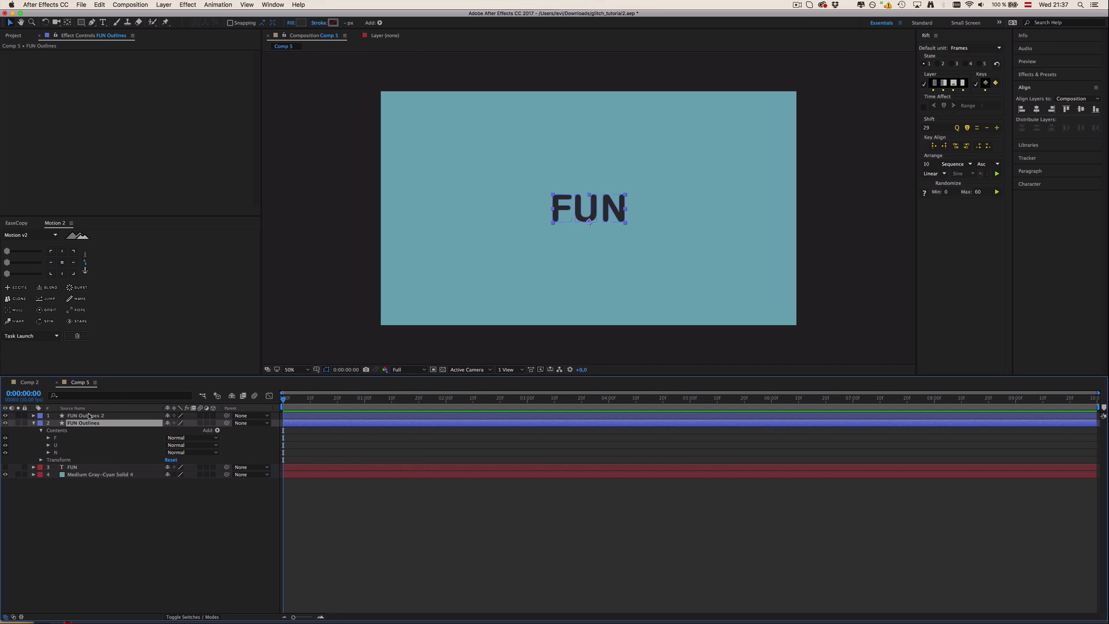
{"action": "left_click", "coordinate": [83, 415]}
{"action": "left_click", "coordinate": [301, 23]}
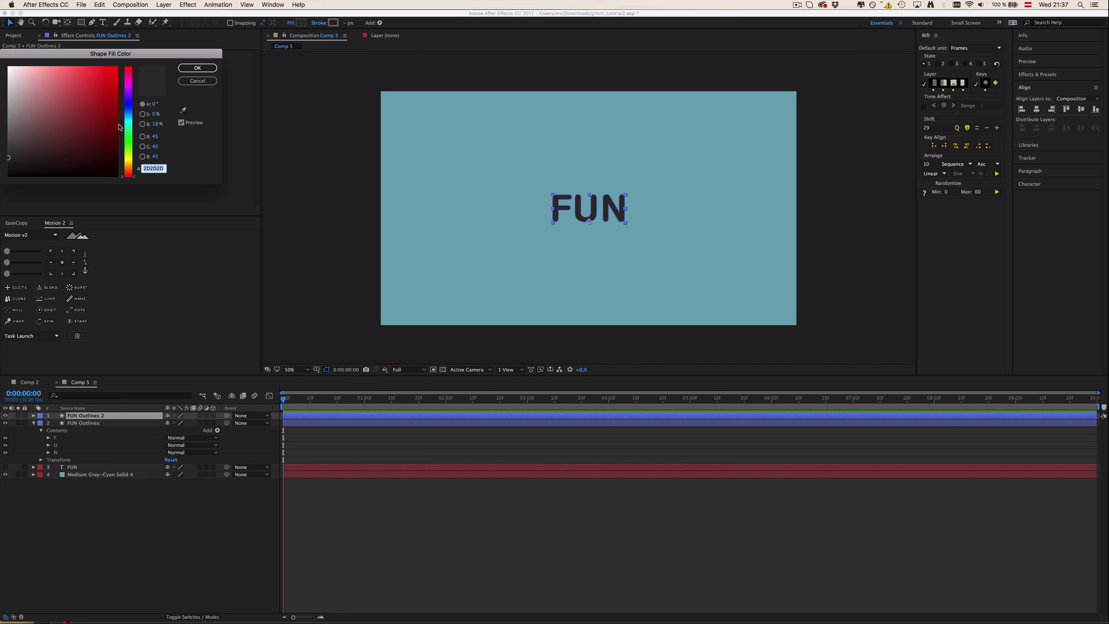
{"action": "left_click_drag", "start_coordinate": [14, 100], "coordinate": [5, 80]}
{"action": "left_click", "coordinate": [197, 67]}
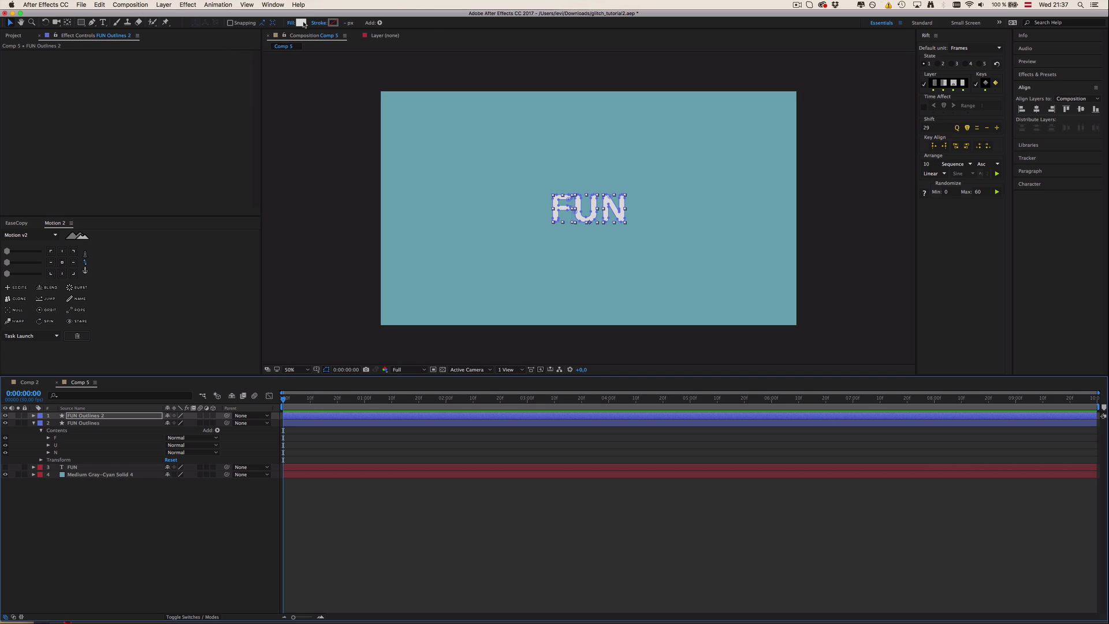
{"action": "left_click", "coordinate": [337, 514]}
Give FUN Outlines 2 a 5 px stroke matching its DEDEDE fill.
{"action": "left_click", "coordinate": [312, 415]}
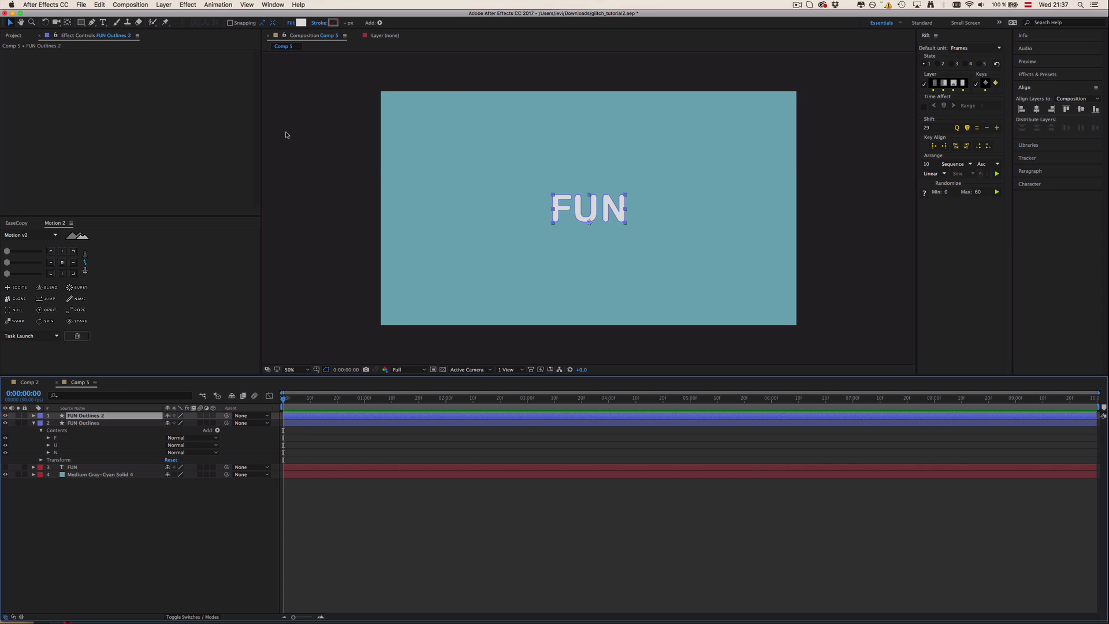
{"action": "left_click", "coordinate": [300, 23]}
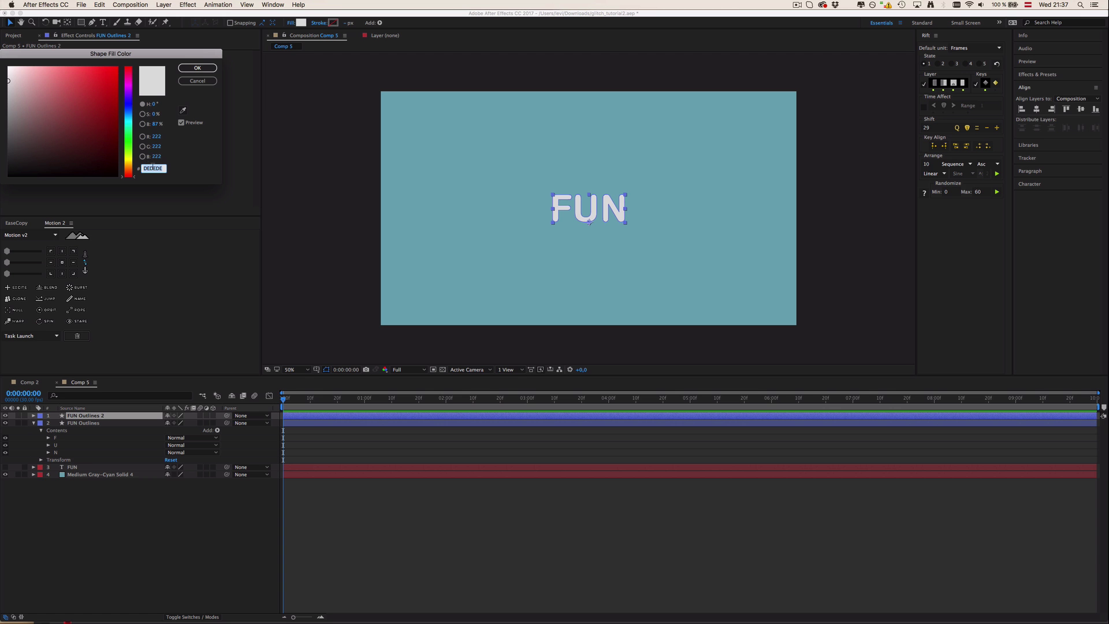
{"action": "key", "text": "super+c"}
{"action": "left_click", "coordinate": [567, 73]}
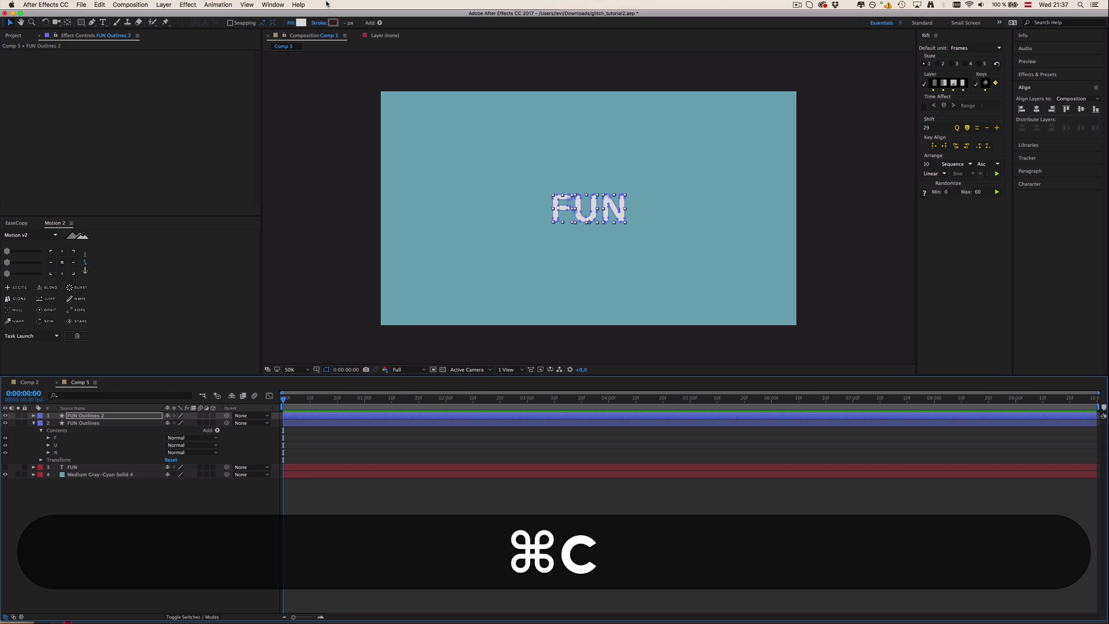
{"action": "left_click", "coordinate": [329, 23]}
{"action": "key", "text": "super+v"}
{"action": "left_click", "coordinate": [197, 69]}
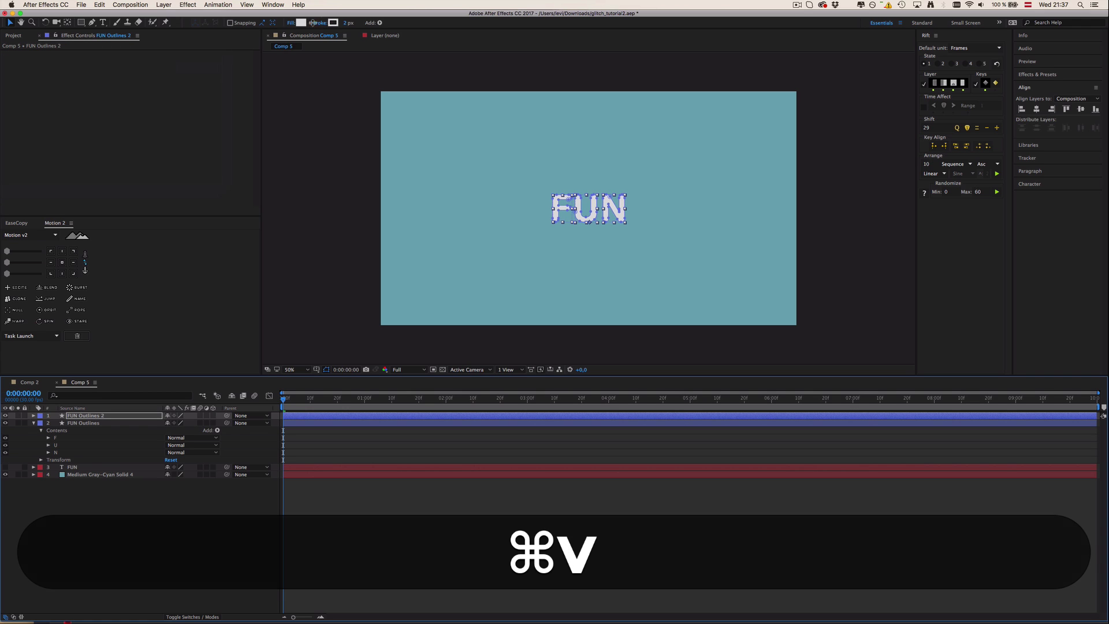
{"action": "left_click", "coordinate": [348, 23]}
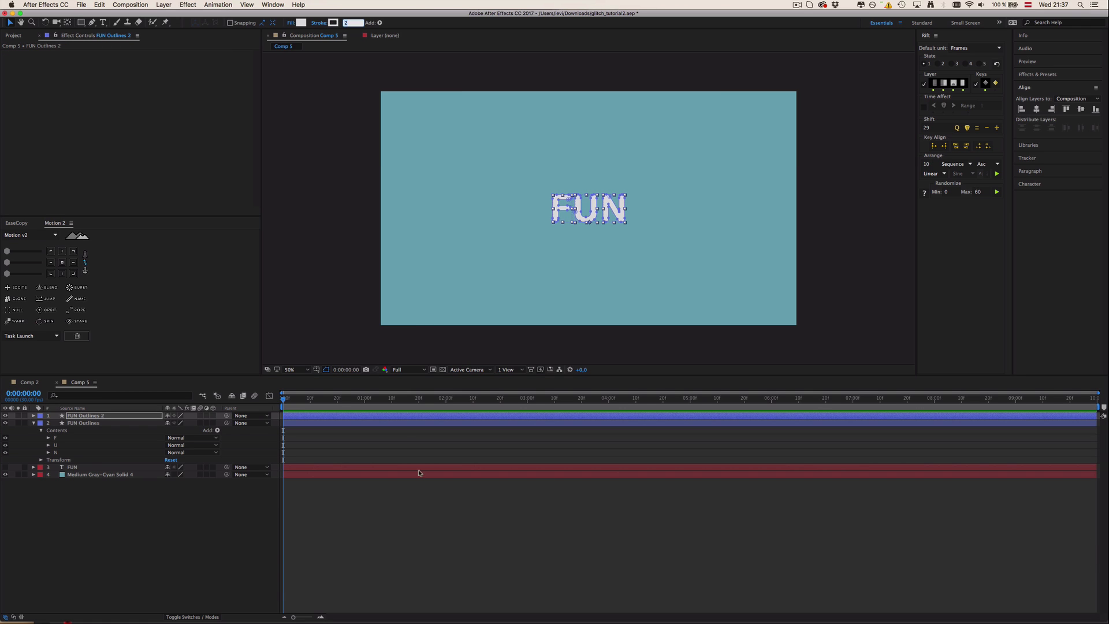
{"action": "type", "text": "5"}
Give FUN Outlines a 4 px stroke in its 2D2D2D fill colour.
{"action": "left_click", "coordinate": [327, 424]}
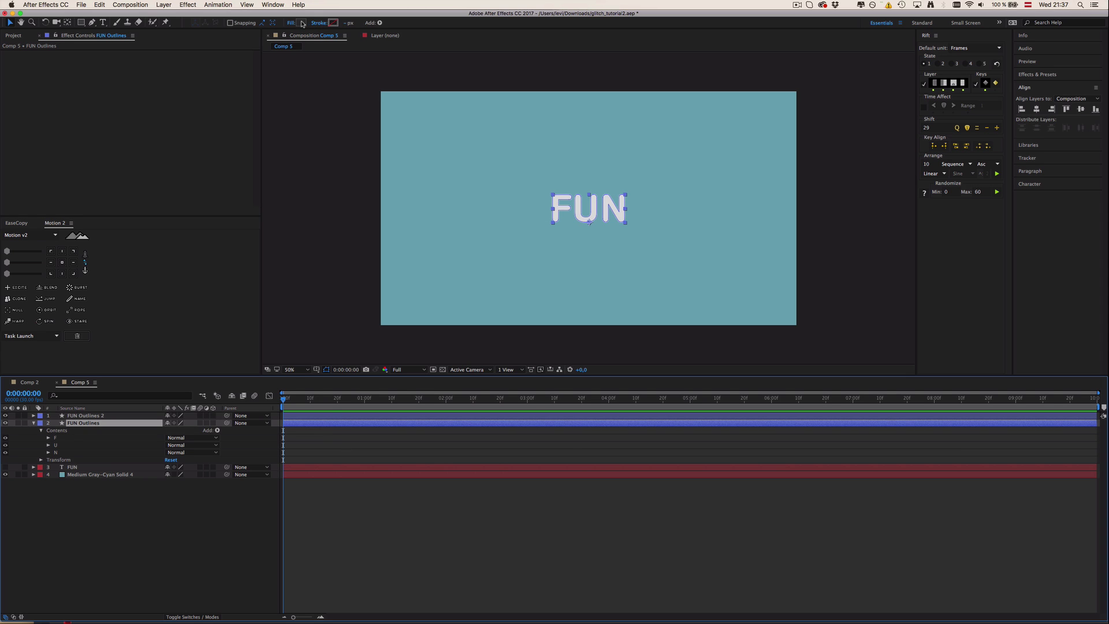
{"action": "left_click", "coordinate": [301, 23]}
{"action": "key", "text": "super+c"}
{"action": "key", "text": "Escape"}
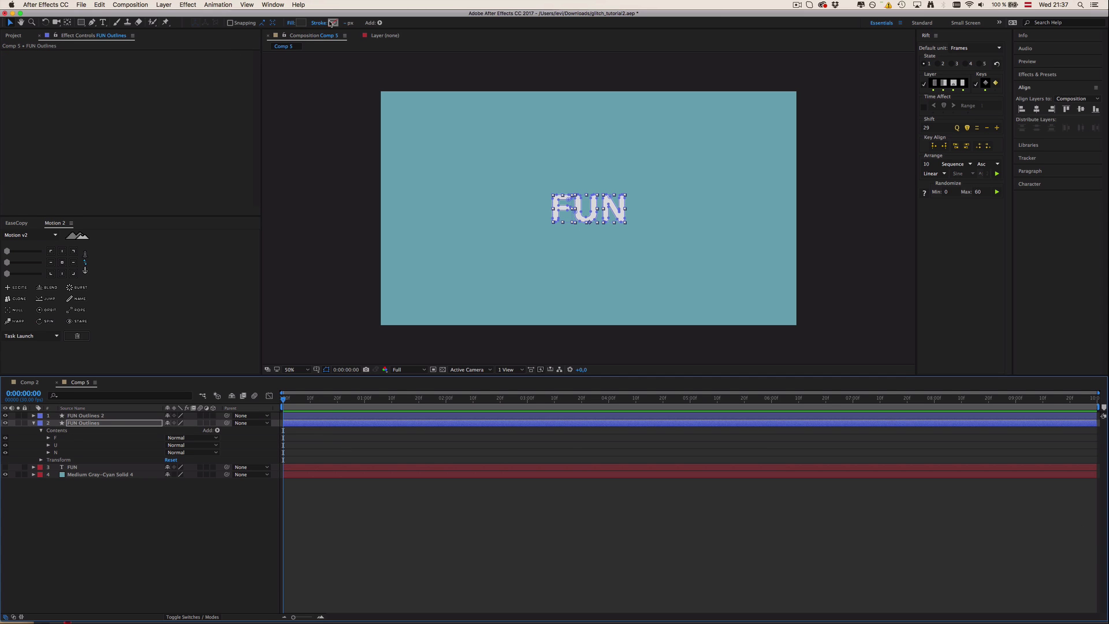
{"action": "left_click", "coordinate": [333, 23]}
{"action": "key", "text": "super+v"}
{"action": "left_click", "coordinate": [198, 68]}
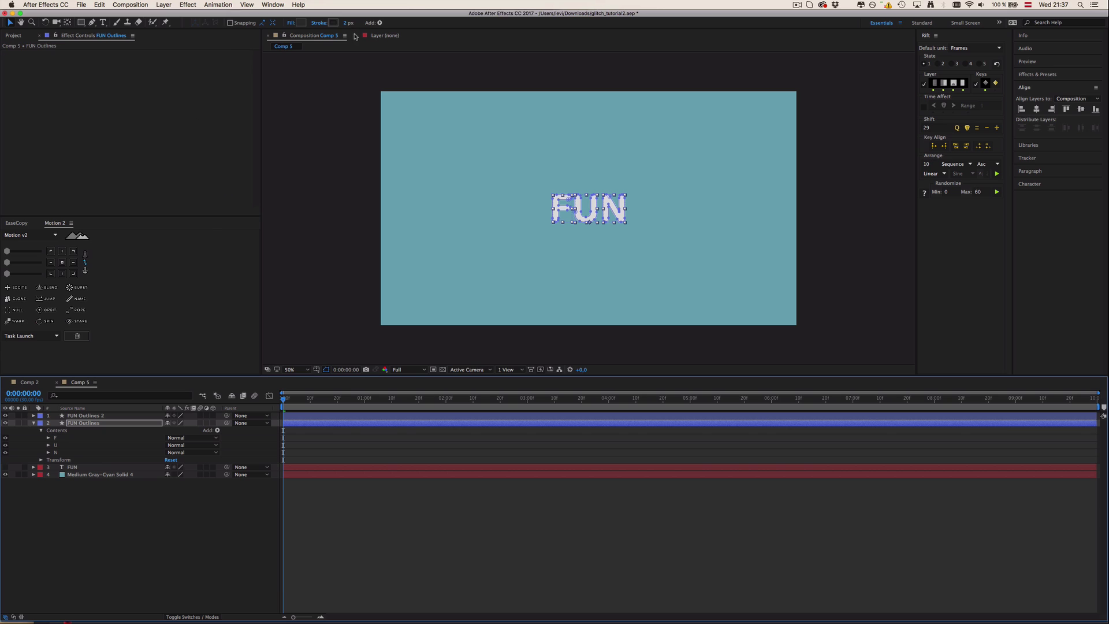
{"action": "left_click", "coordinate": [348, 23]}
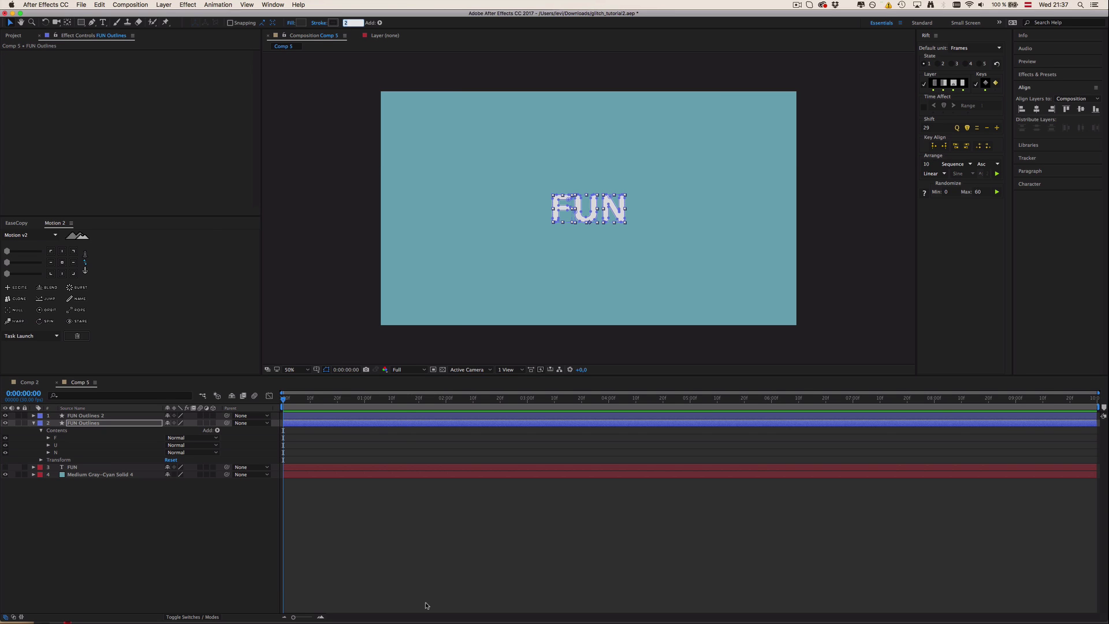
{"action": "type", "text": "4"}
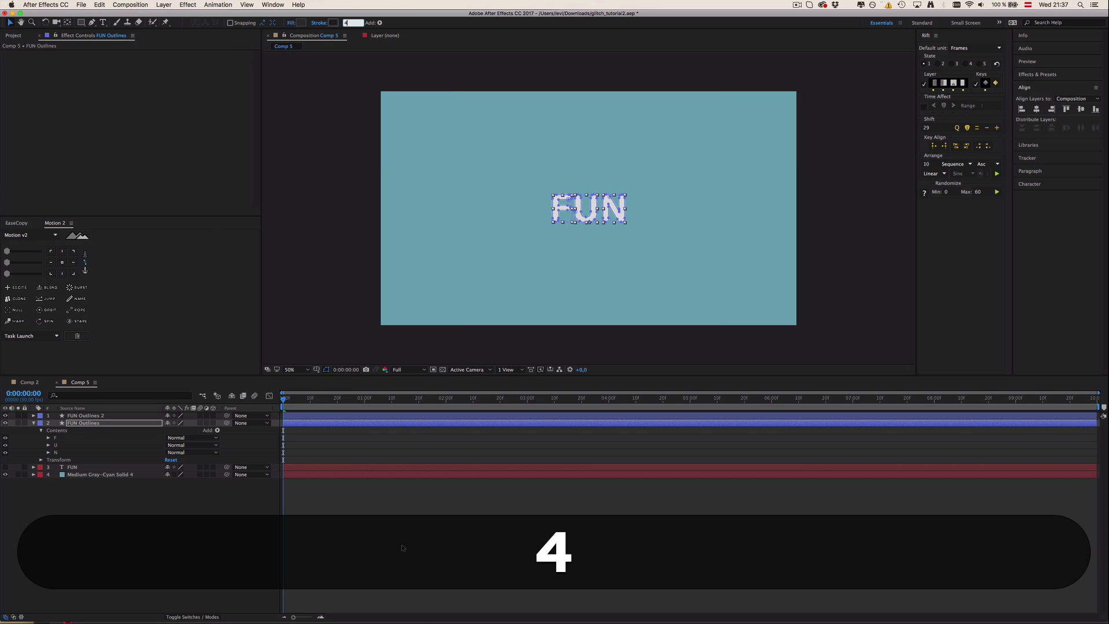
{"action": "key", "text": "ctrl+Up"}
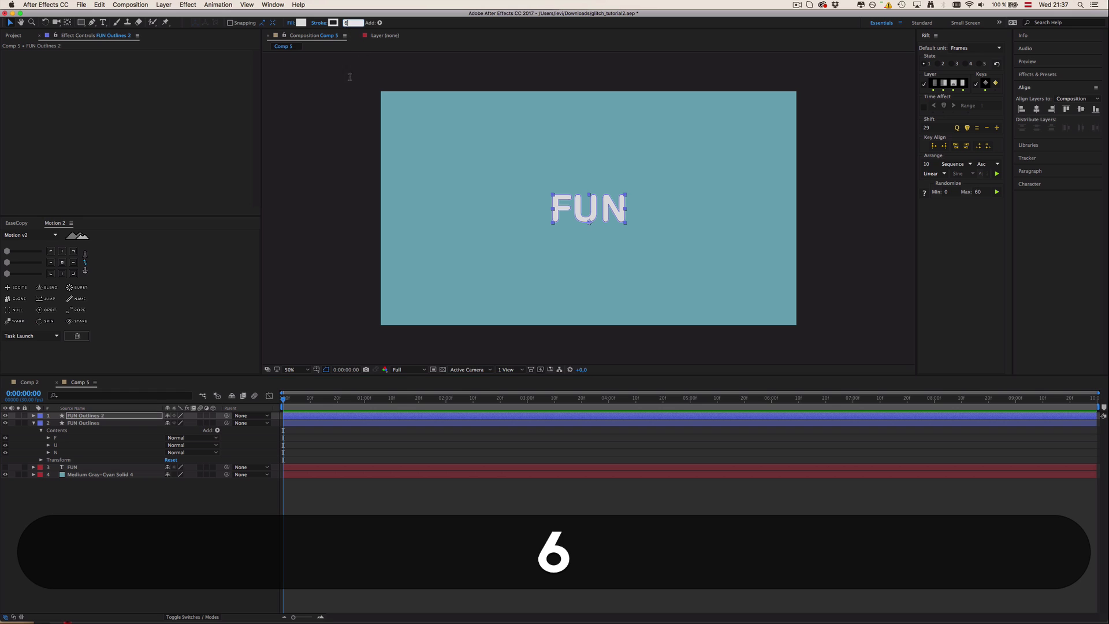
Compare against the EXTON reference in Comp 2 at 100%, then return to Comp 5.
{"action": "left_click", "coordinate": [400, 502]}
{"action": "left_click", "coordinate": [27, 383]}
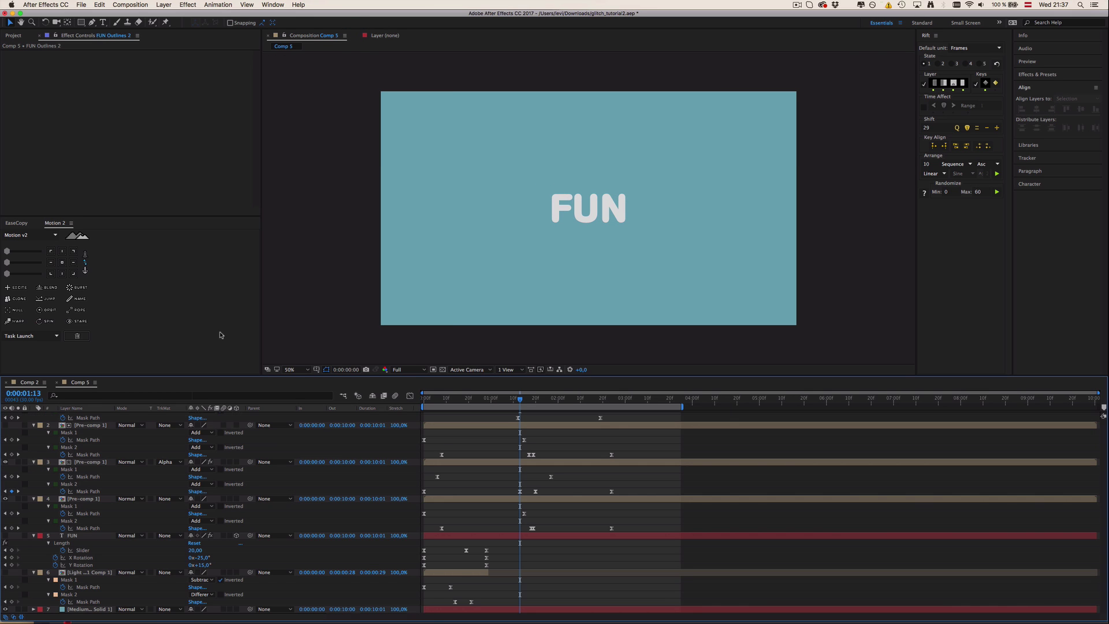
{"action": "key", "text": "period"}
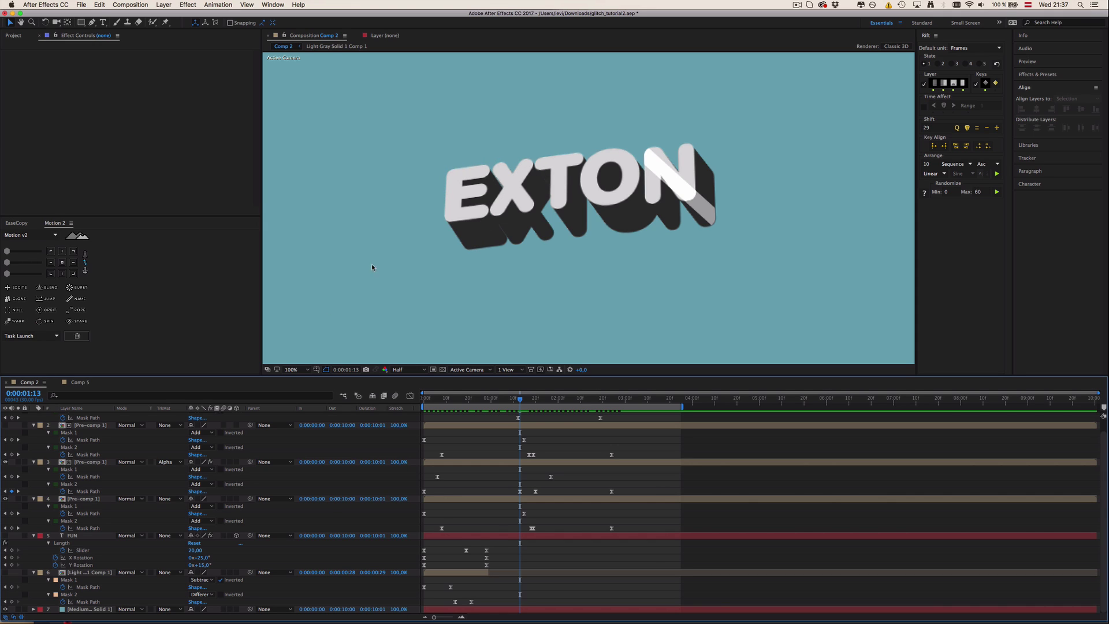
{"action": "left_click", "coordinate": [87, 382]}
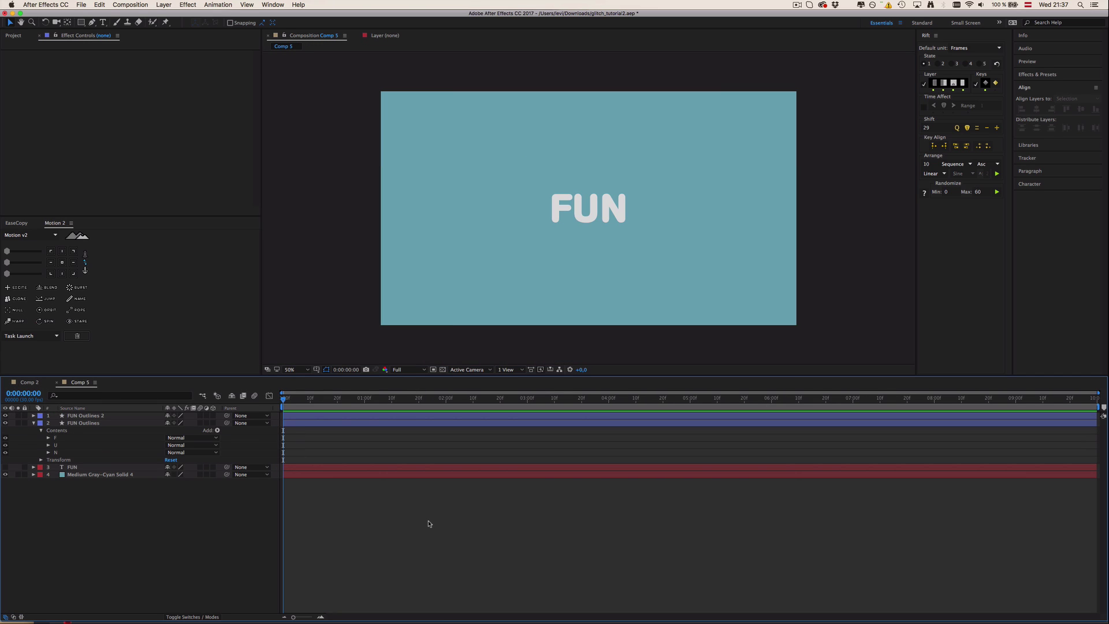
Parent FUN Outlines to FUN Outlines 2 with the pick whip.
{"action": "left_click", "coordinate": [105, 423]}
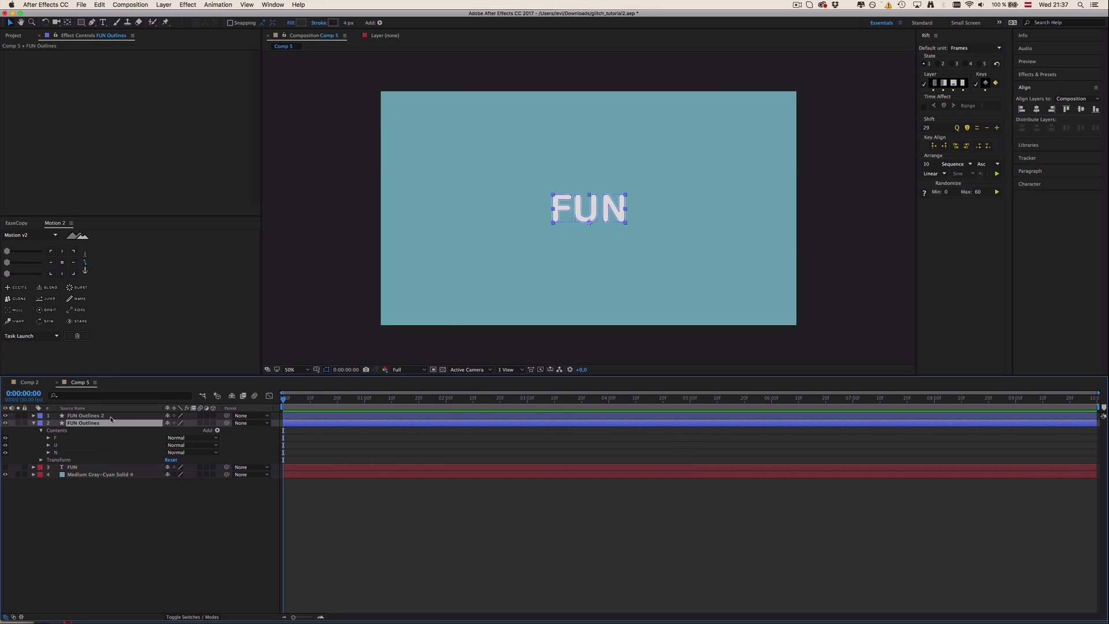
{"action": "left_click", "coordinate": [93, 415]}
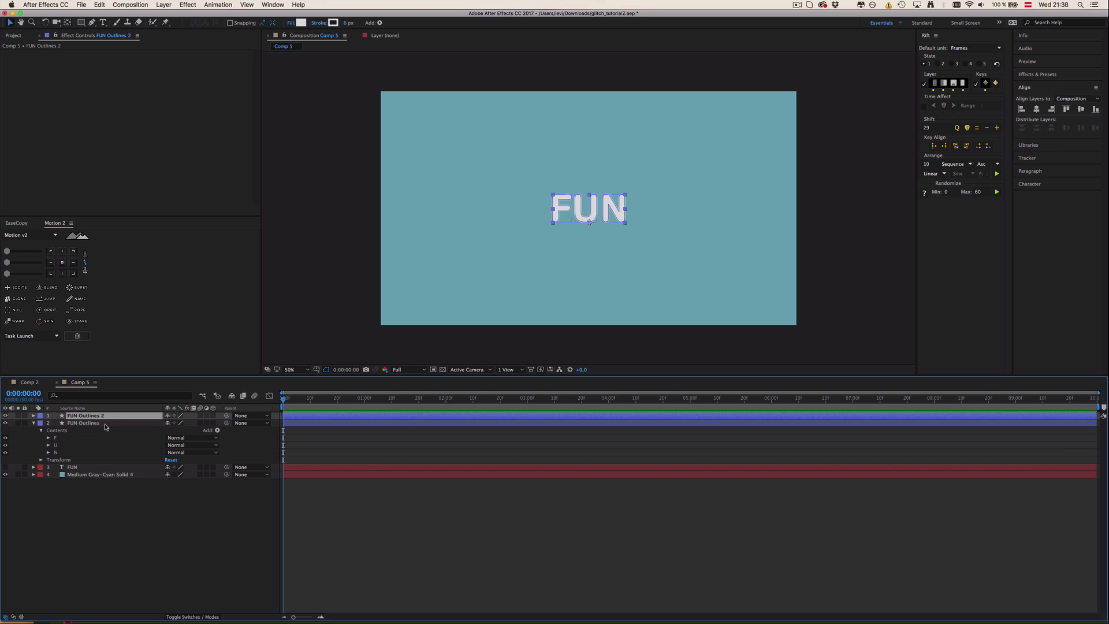
{"action": "left_click", "coordinate": [105, 425]}
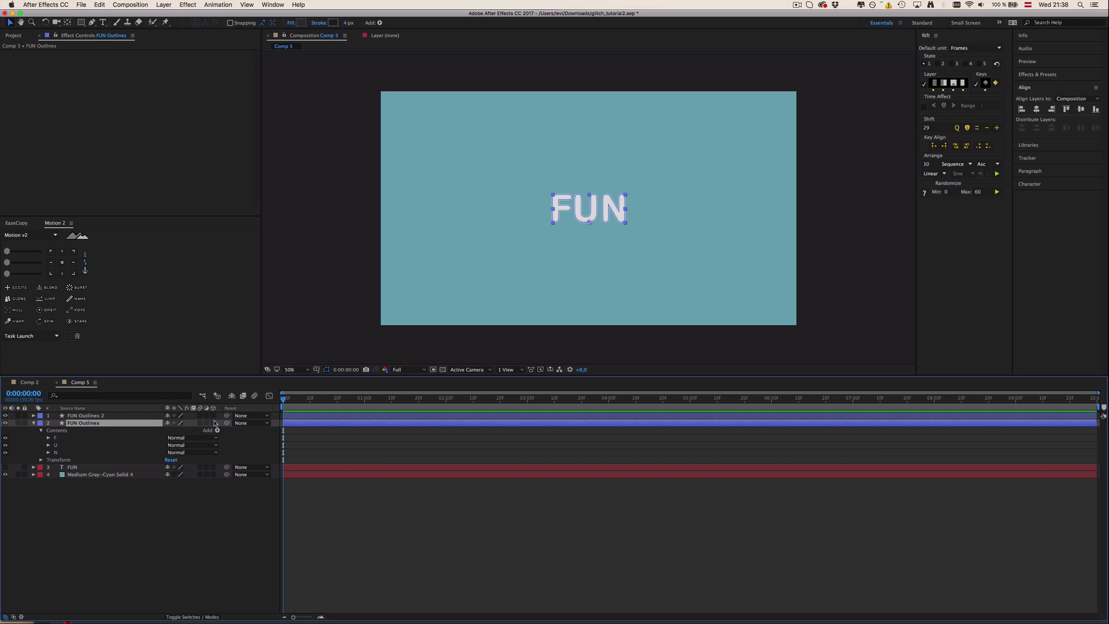
{"action": "left_click", "coordinate": [77, 415]}
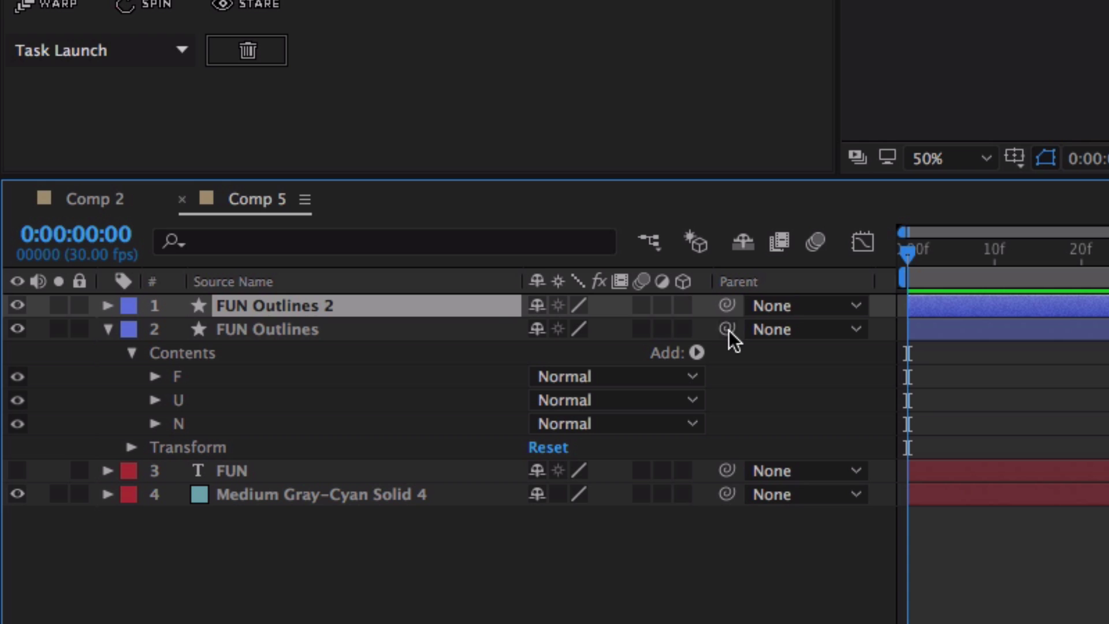
{"action": "left_click_drag", "start_coordinate": [727, 329], "coordinate": [243, 305]}
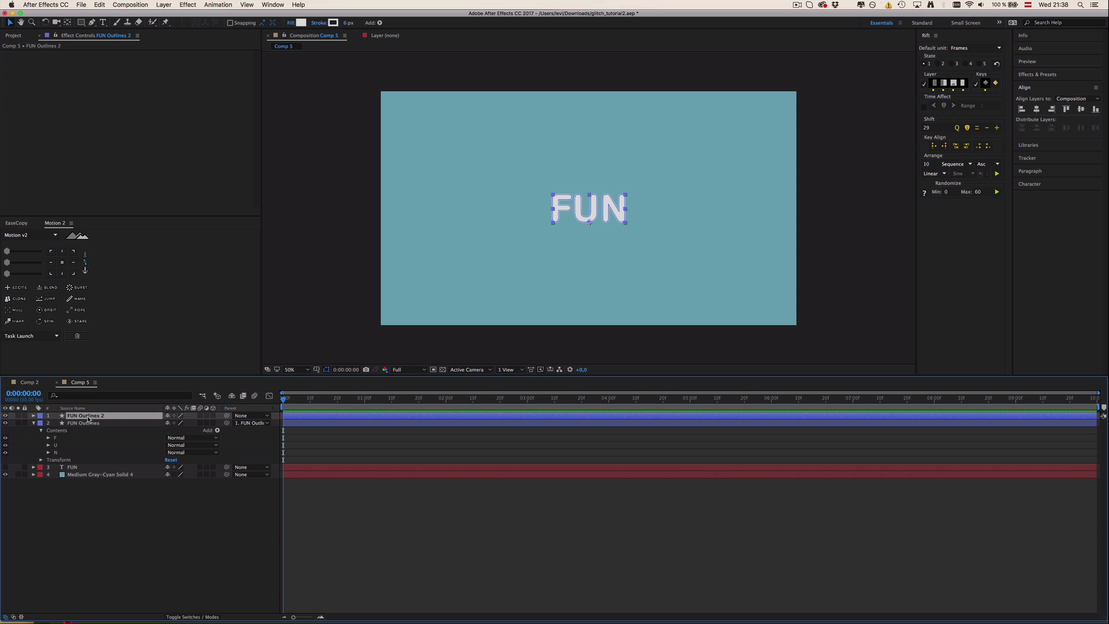
Show FUN Outlines 2's Position, undo an accidental nudge, and reselect FUN Outlines.
{"action": "left_click", "coordinate": [314, 452]}
{"action": "left_click", "coordinate": [119, 416]}
{"action": "key", "text": "p"}
{"action": "key", "text": "shift+Right"}
{"action": "key", "text": "shift+Right"}
{"action": "key", "text": "shift+Right"}
{"action": "key", "text": "shift+Right"}
{"action": "key", "text": "shift+Right"}
{"action": "key", "text": "shift+Right"}
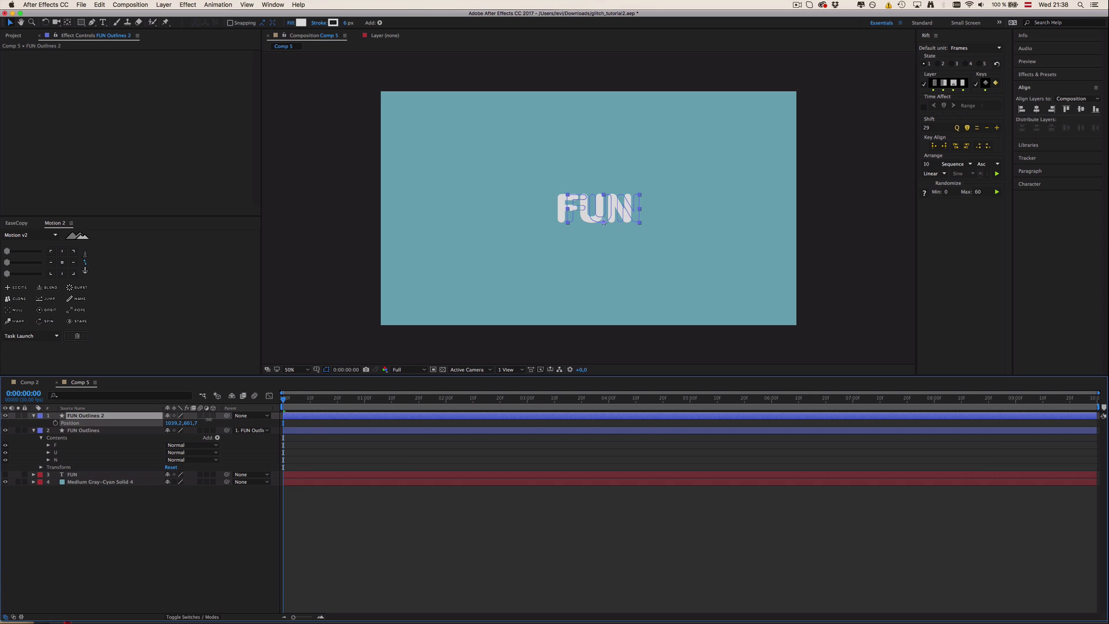
{"action": "key", "text": "super+z"}
{"action": "key", "text": "super+z"}
{"action": "key", "text": "super+z"}
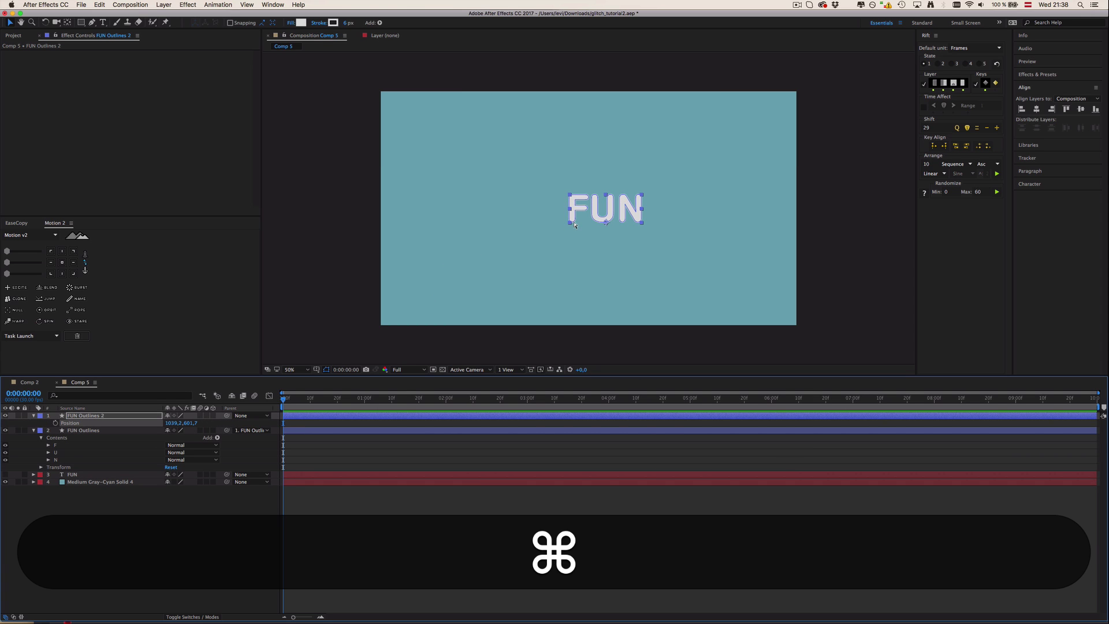
{"action": "left_click", "coordinate": [421, 489]}
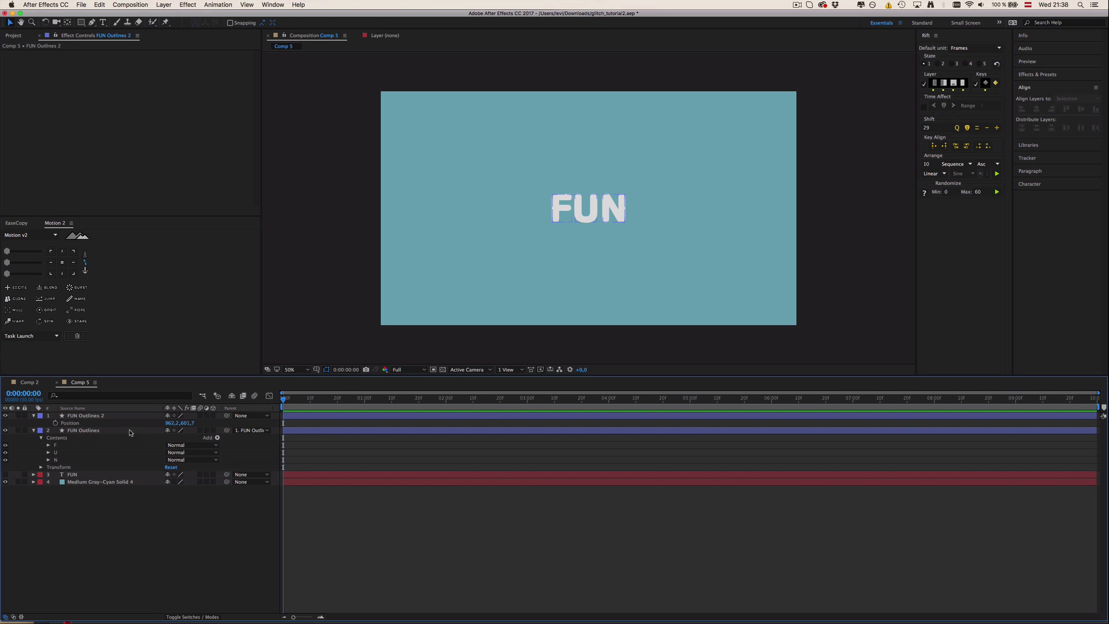
{"action": "left_click", "coordinate": [92, 430]}
Add a Repeater to the FUN Outlines contents and set it to 30 copies.
{"action": "right_click", "coordinate": [81, 475]}
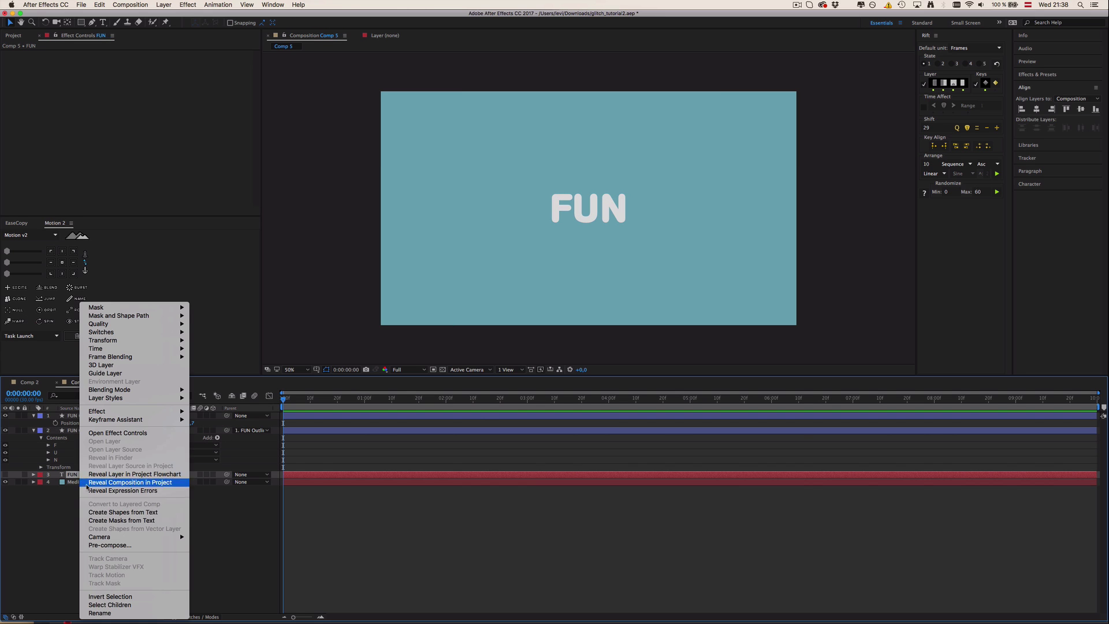
{"action": "left_click", "coordinate": [231, 512]}
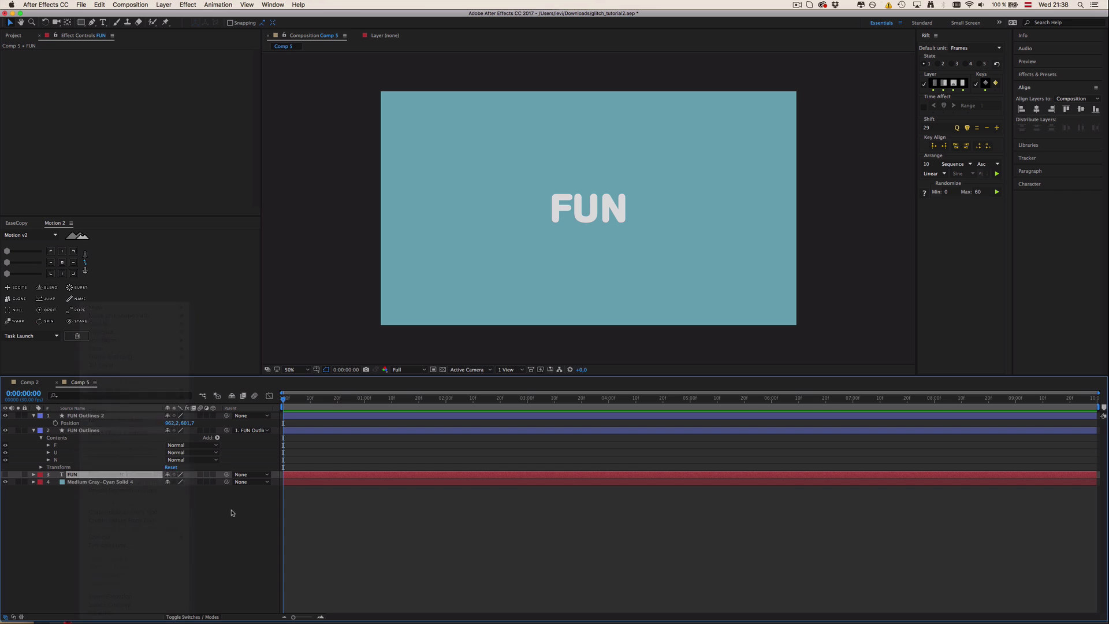
{"action": "left_click", "coordinate": [79, 430]}
{"action": "left_click", "coordinate": [217, 437]}
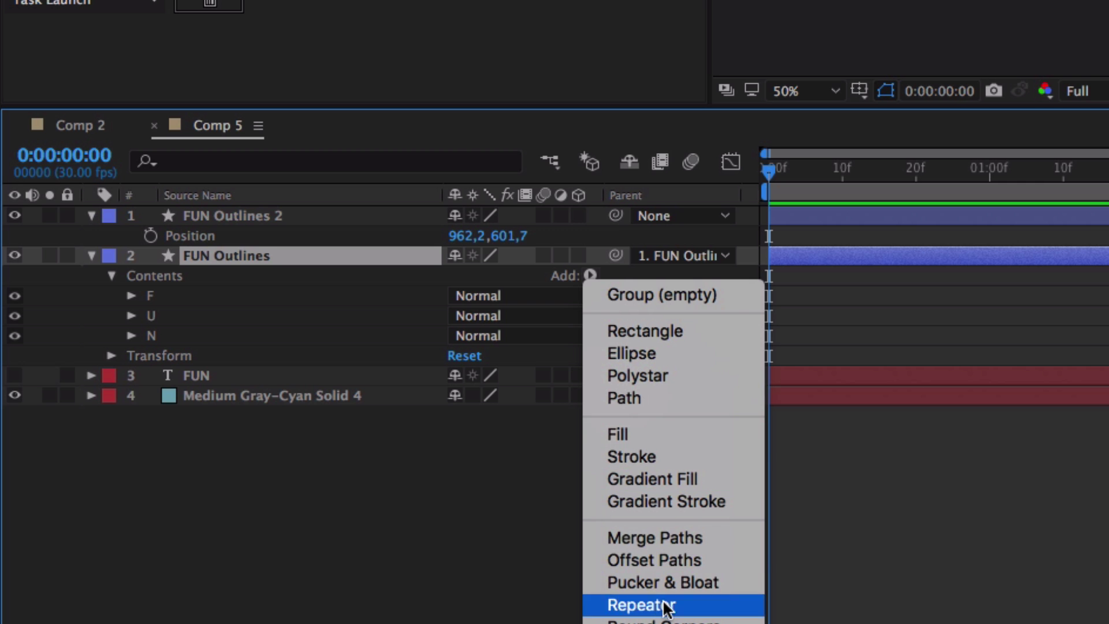
{"action": "left_click", "coordinate": [236, 559]}
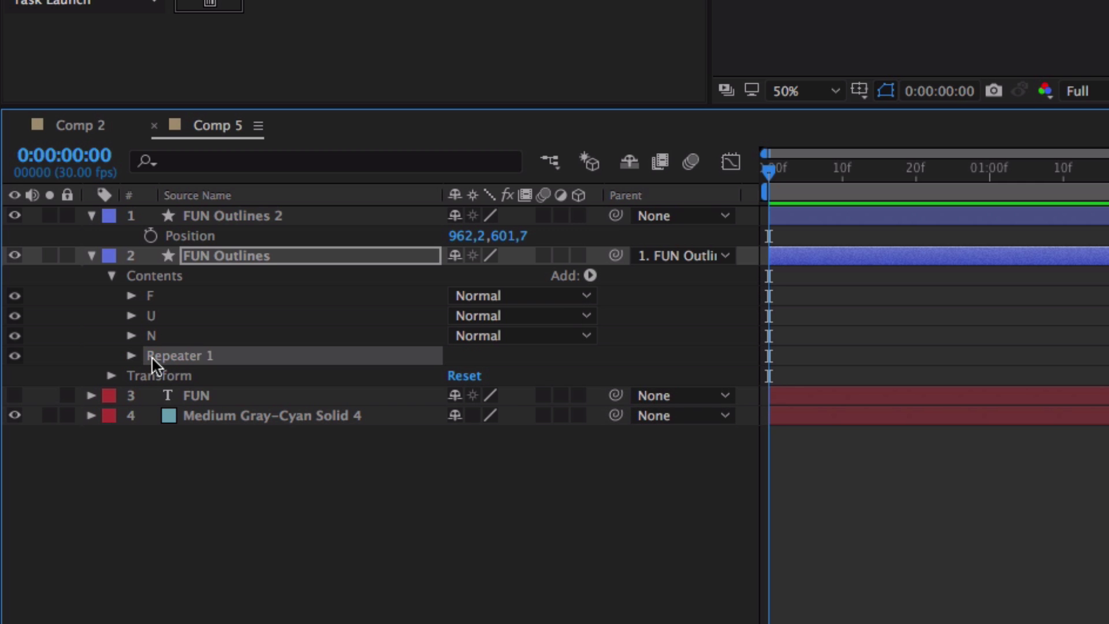
{"action": "left_click", "coordinate": [132, 355]}
{"action": "left_click", "coordinate": [456, 375]}
{"action": "type", "text": "30"}
{"action": "key", "text": "Return"}
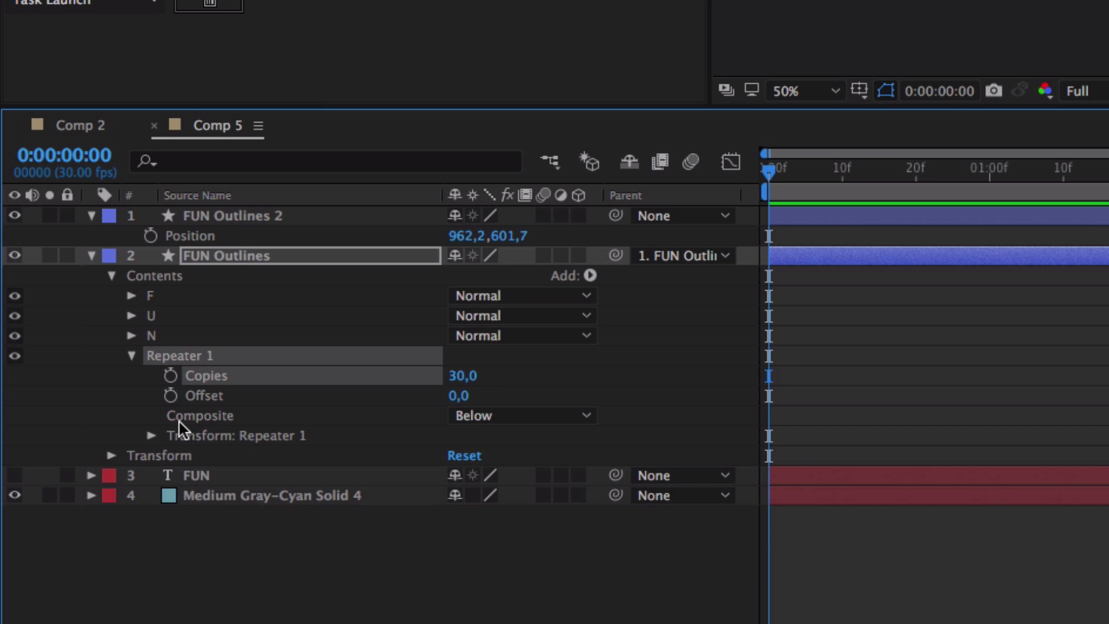
Set the Repeater's transform Position offset to 1, 1.
{"action": "left_click", "coordinate": [151, 435]}
{"action": "left_click", "coordinate": [459, 473]}
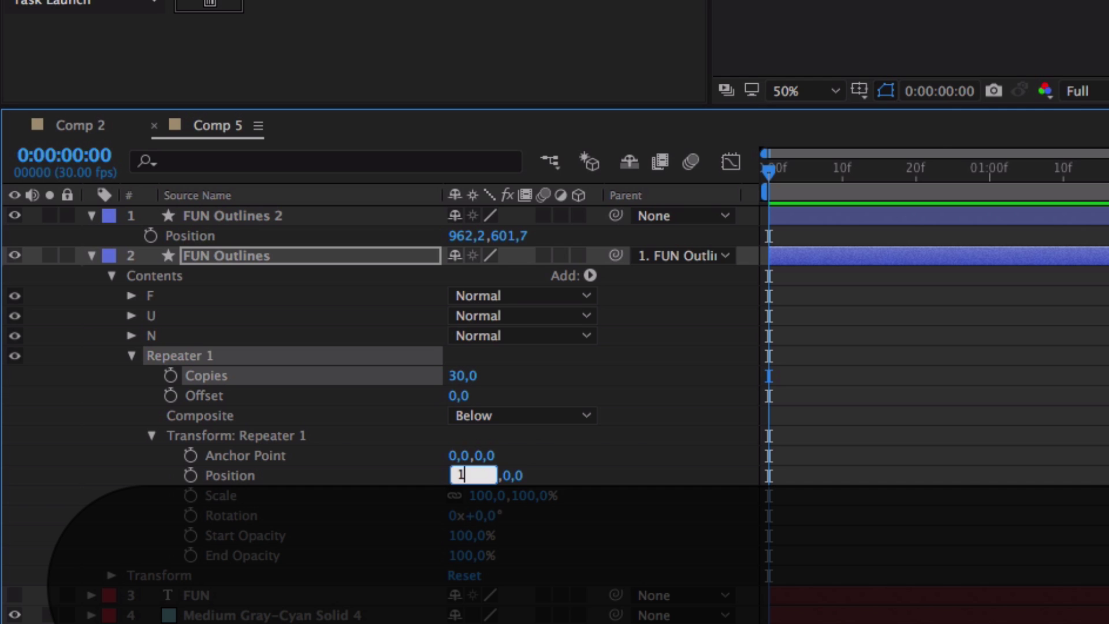
{"action": "type", "text": "1"}
{"action": "key", "text": "Tab"}
{"action": "type", "text": "1"}
{"action": "key", "text": "Return"}
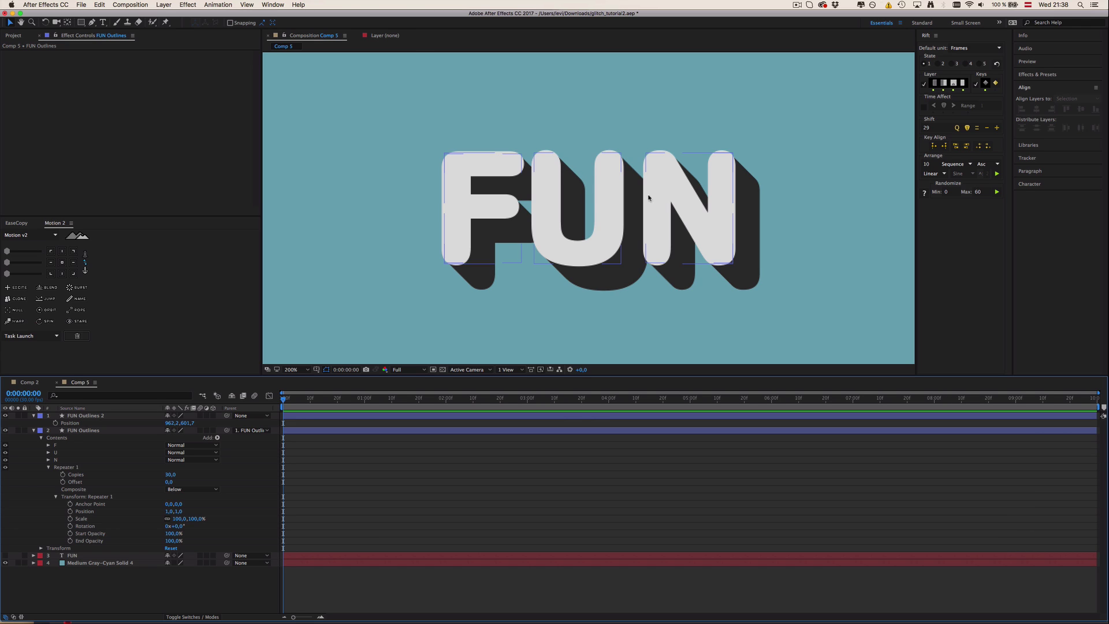
{"action": "scroll", "coordinate": [565, 307], "scroll_direction": "down", "scroll_amount": 3}
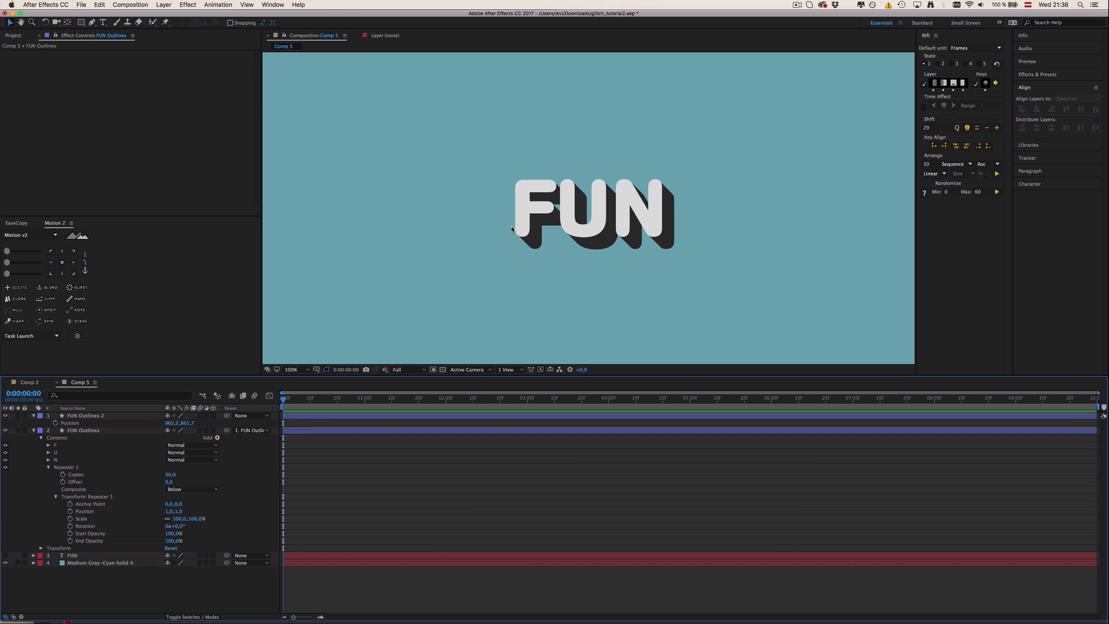
Change the Repeater offset's X value to 0.7 and preview the extrusion.
{"action": "left_click", "coordinate": [169, 511]}
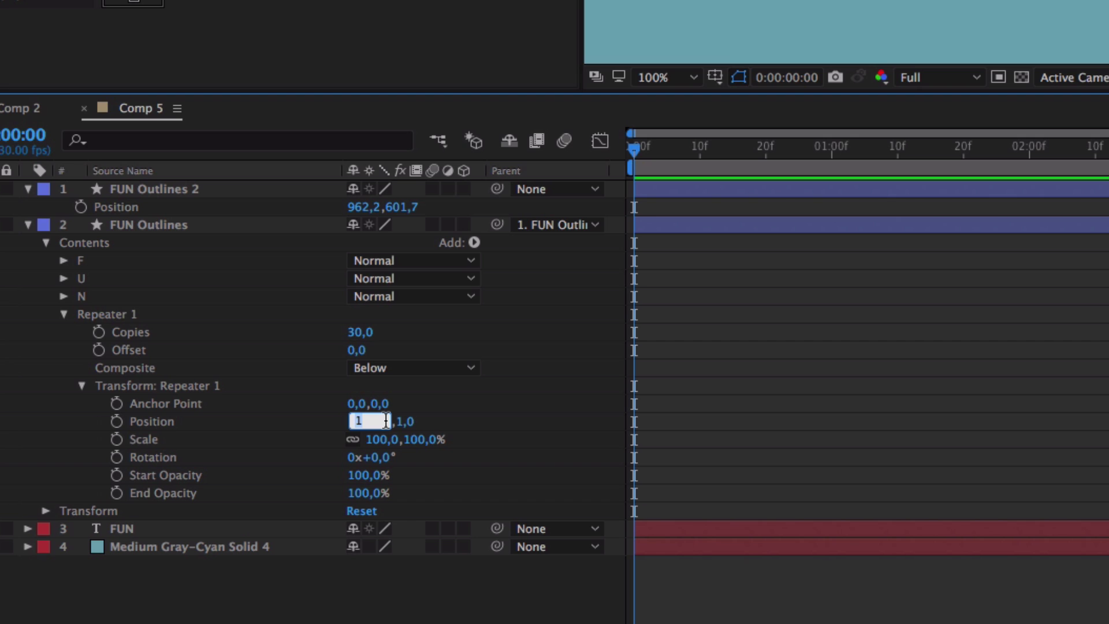
{"action": "type", "text": "0,7"}
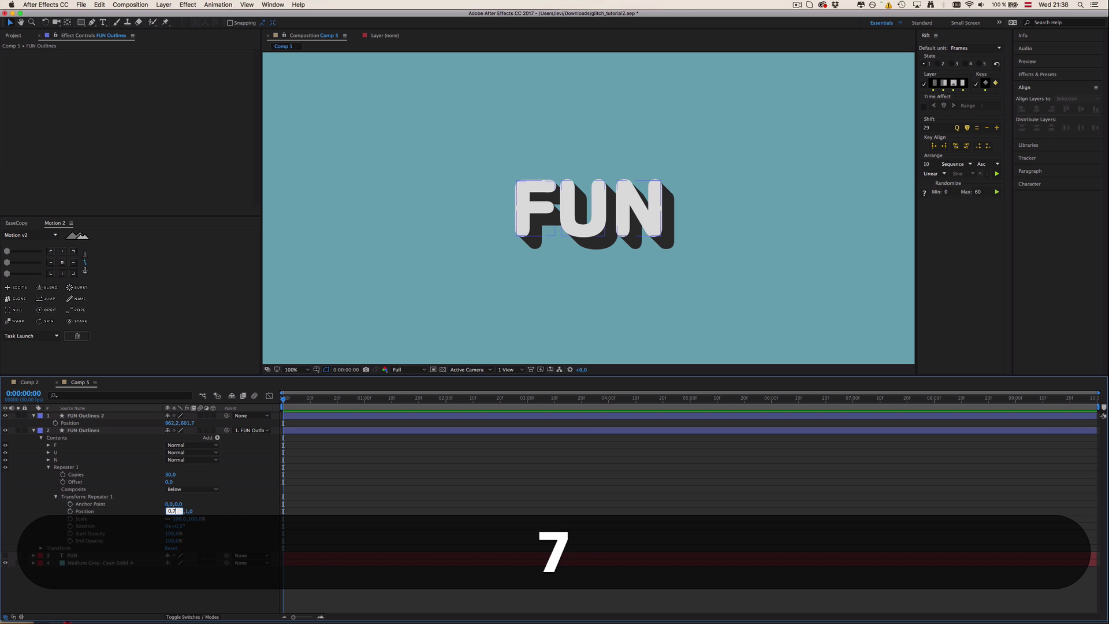
{"action": "key", "text": "Return"}
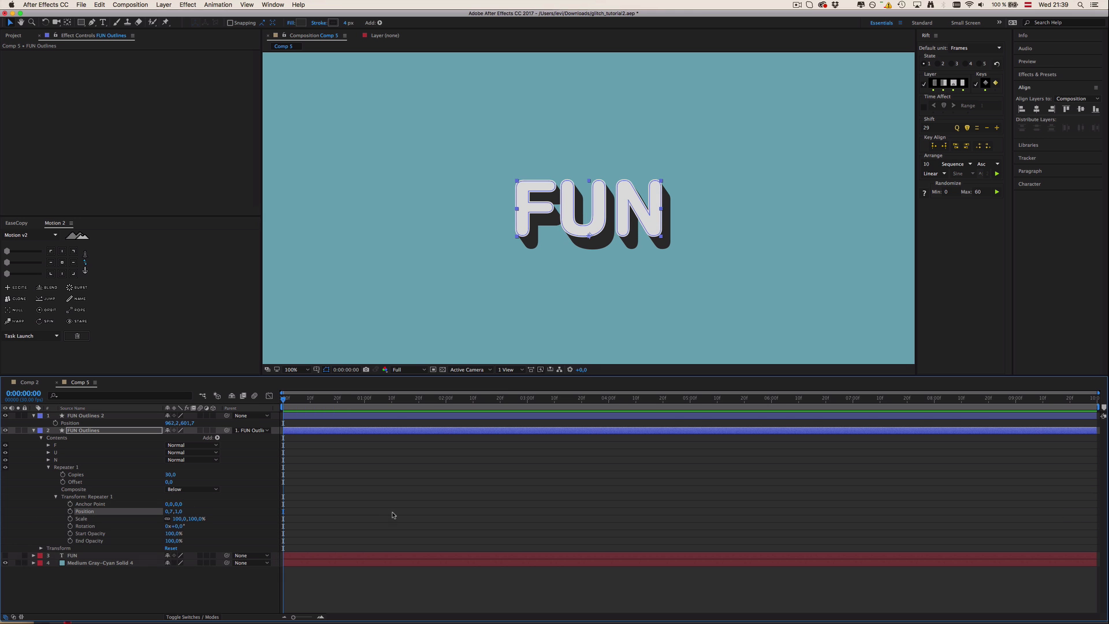
{"action": "left_click", "coordinate": [393, 515]}
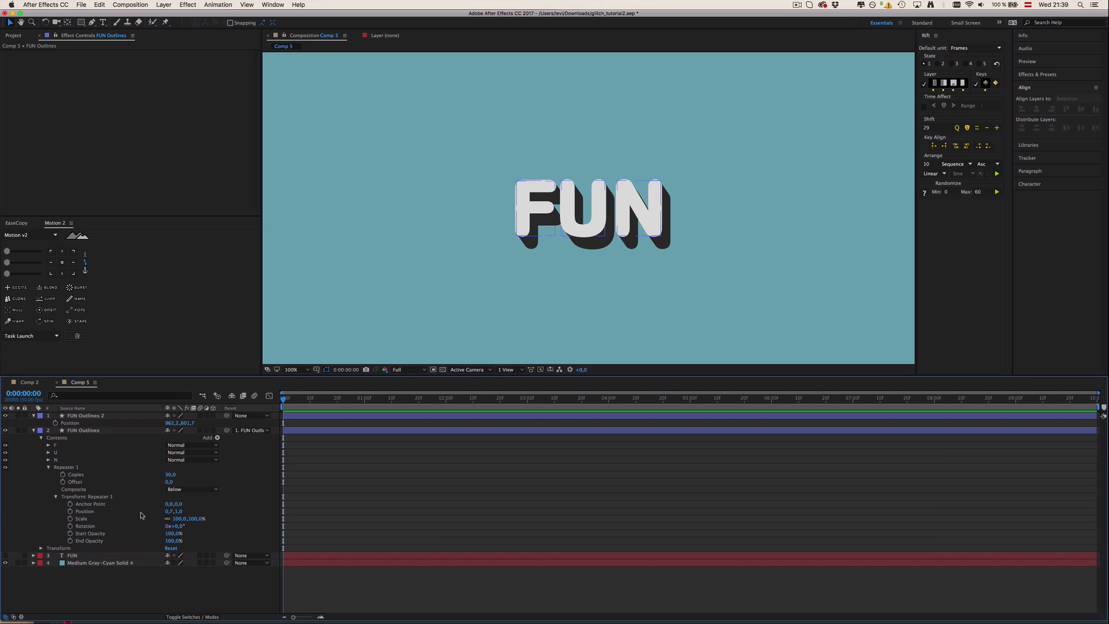
{"action": "left_click", "coordinate": [91, 512]}
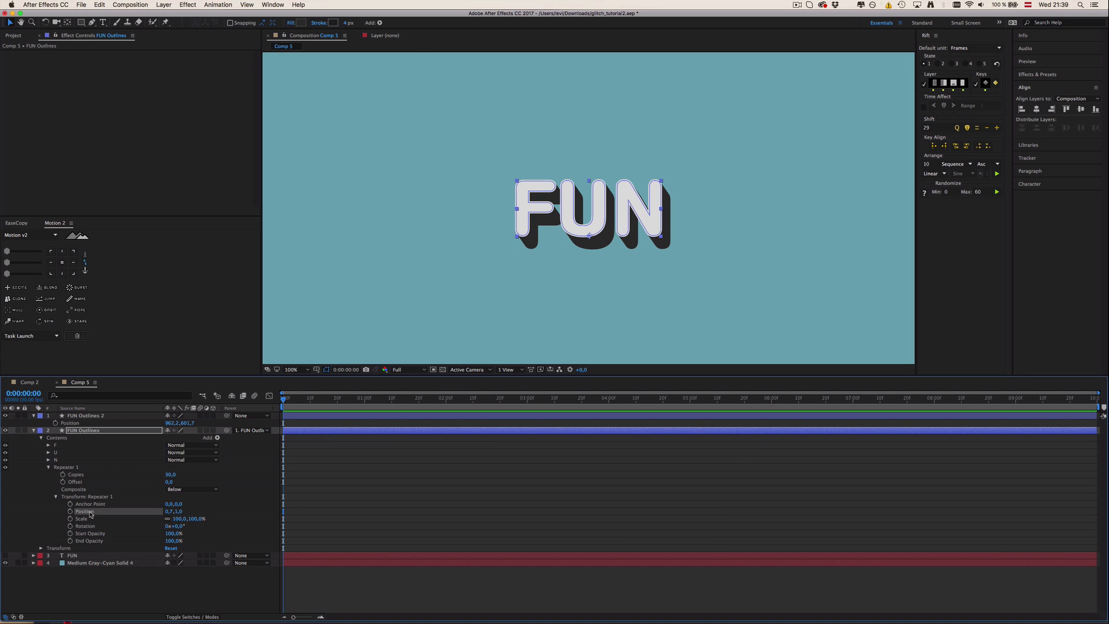
{"action": "left_click", "coordinate": [75, 474]}
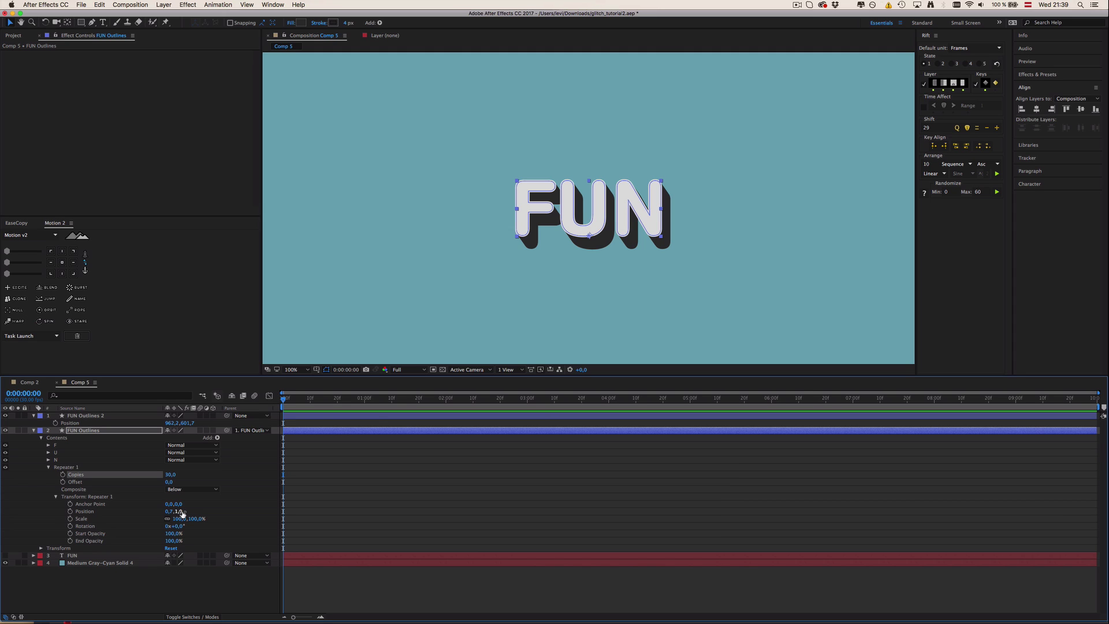
{"action": "key", "text": "super+shift+a"}
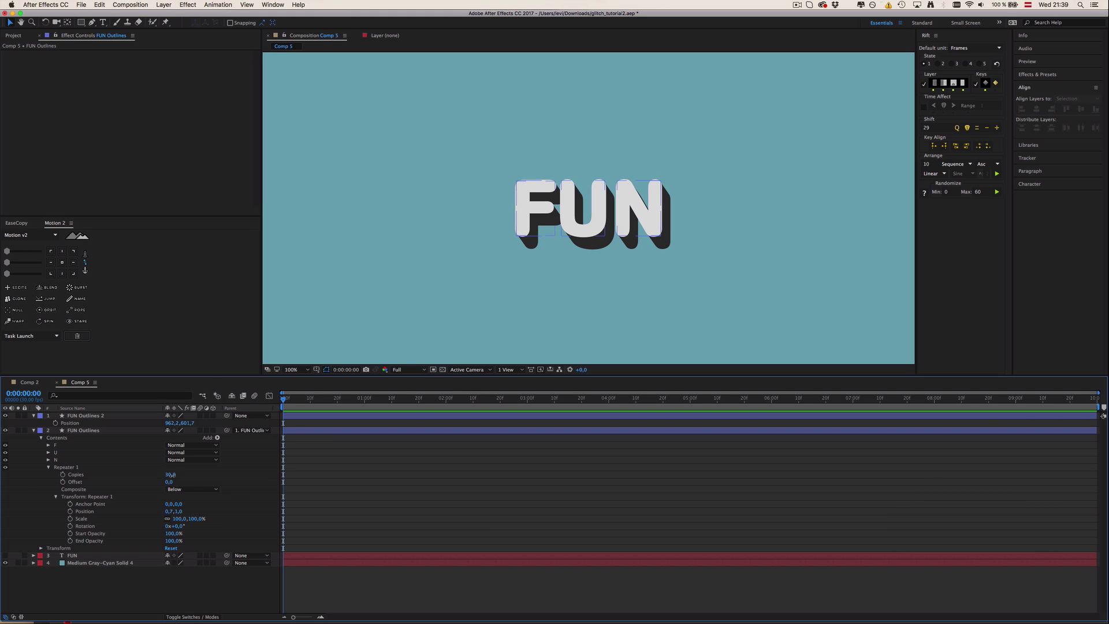
Raise the Repeater to 100 copies and view the result at 50% zoom.
{"action": "left_click", "coordinate": [171, 474]}
{"action": "type", "text": "100"}
{"action": "key", "text": "Return"}
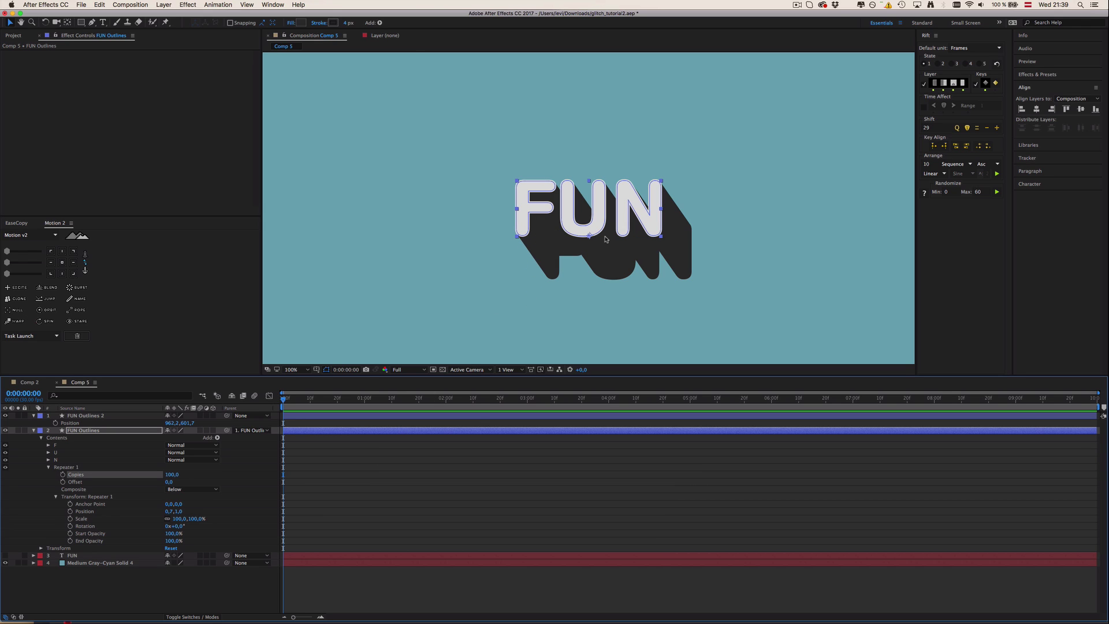
{"action": "left_click", "coordinate": [462, 464]}
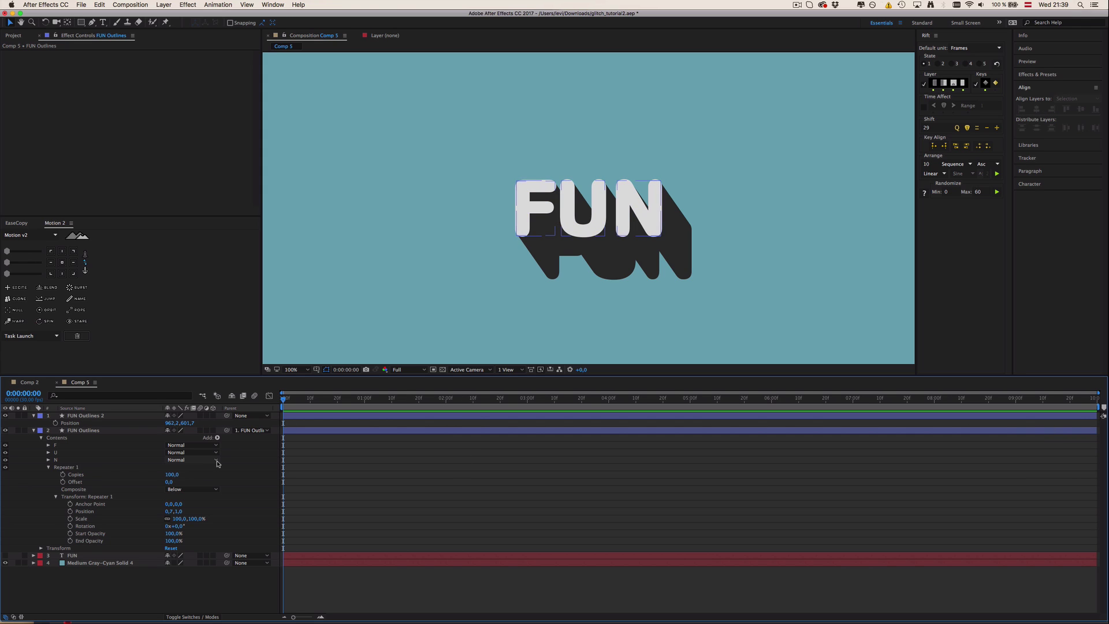
{"action": "key", "text": "comma"}
Enable 3D on both FUN Outlines layers and keyframe FUN Outlines 2's X and Y Rotation at frame 0.
{"action": "key", "text": "shift+comma"}
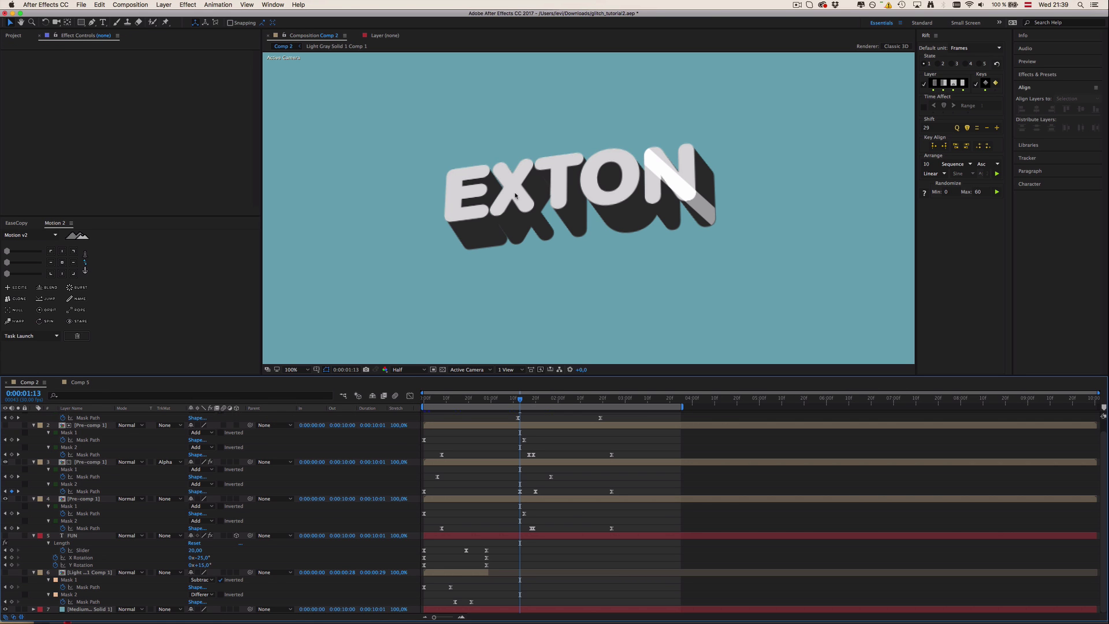
{"action": "left_click", "coordinate": [81, 382]}
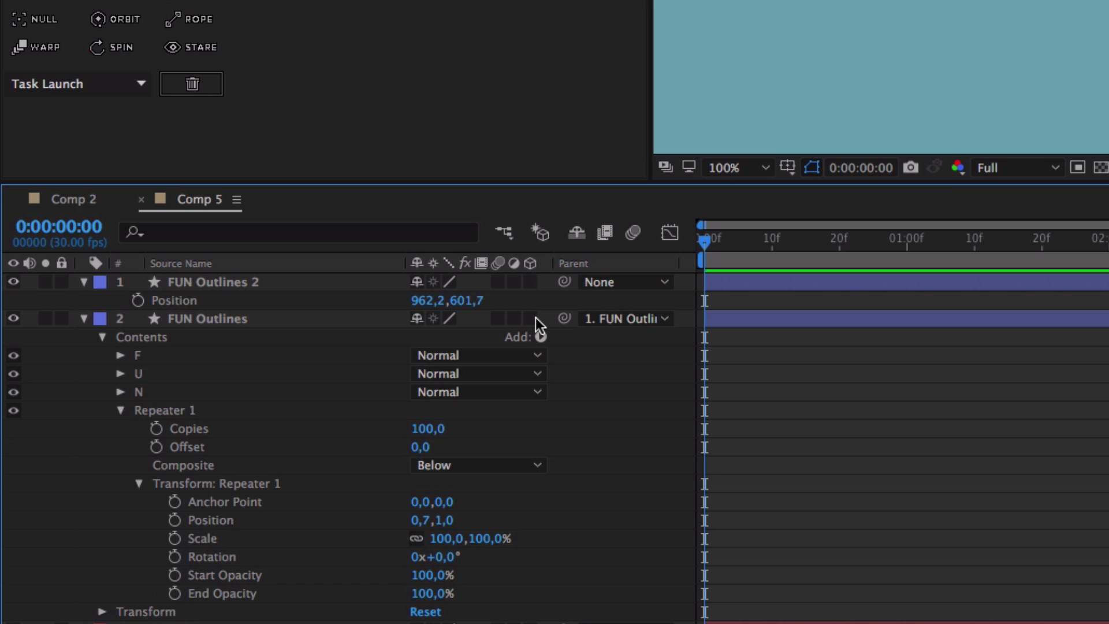
{"action": "left_click", "coordinate": [530, 318]}
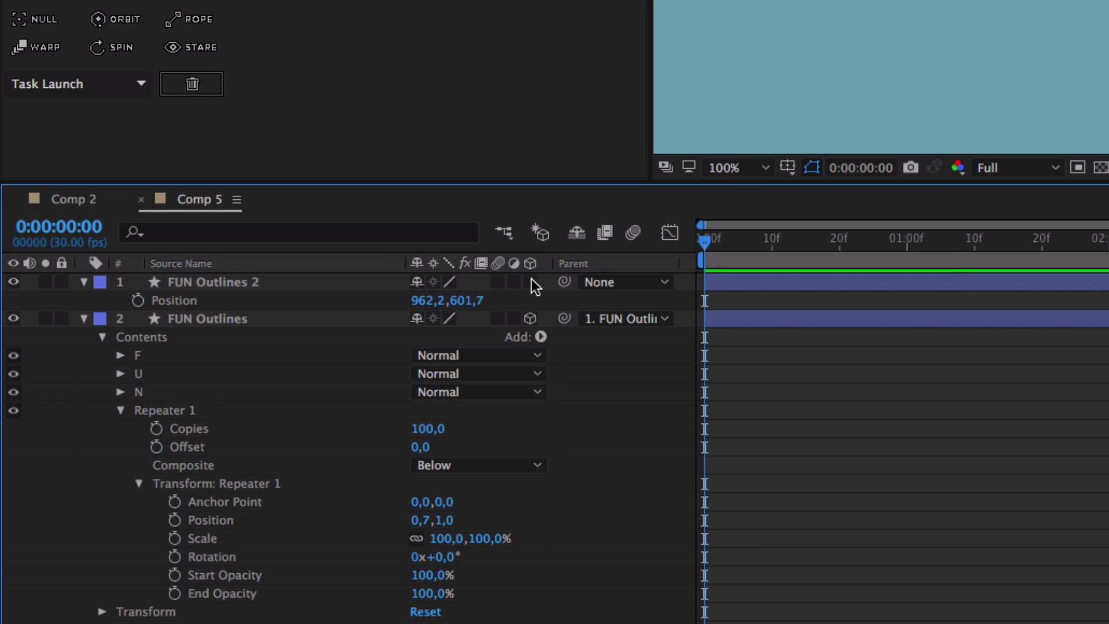
{"action": "left_click", "coordinate": [530, 282]}
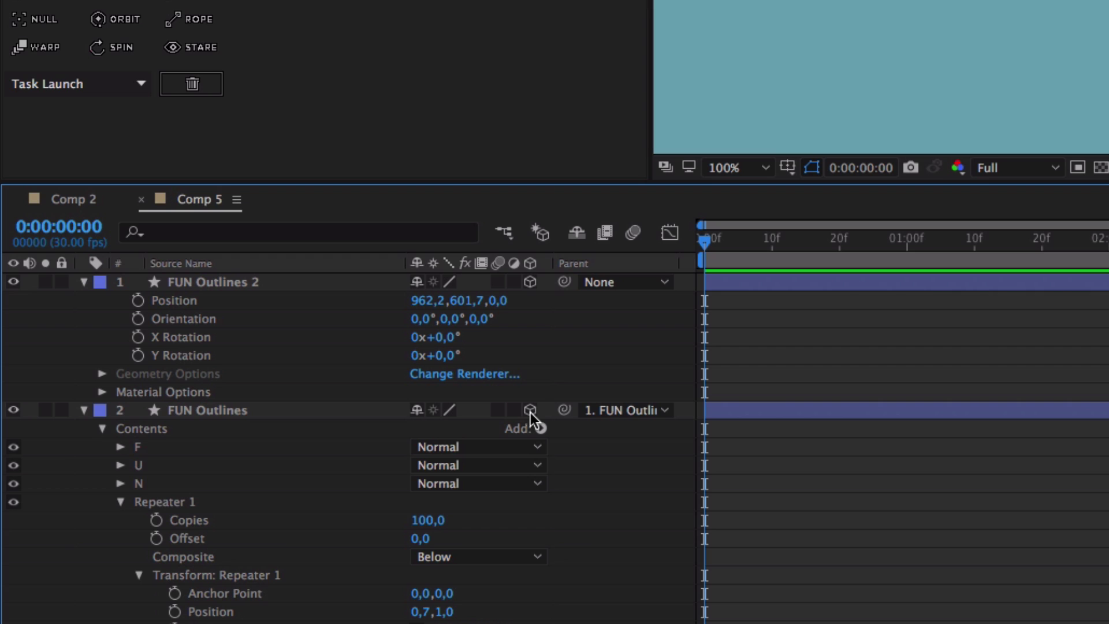
{"action": "left_click", "coordinate": [202, 280]}
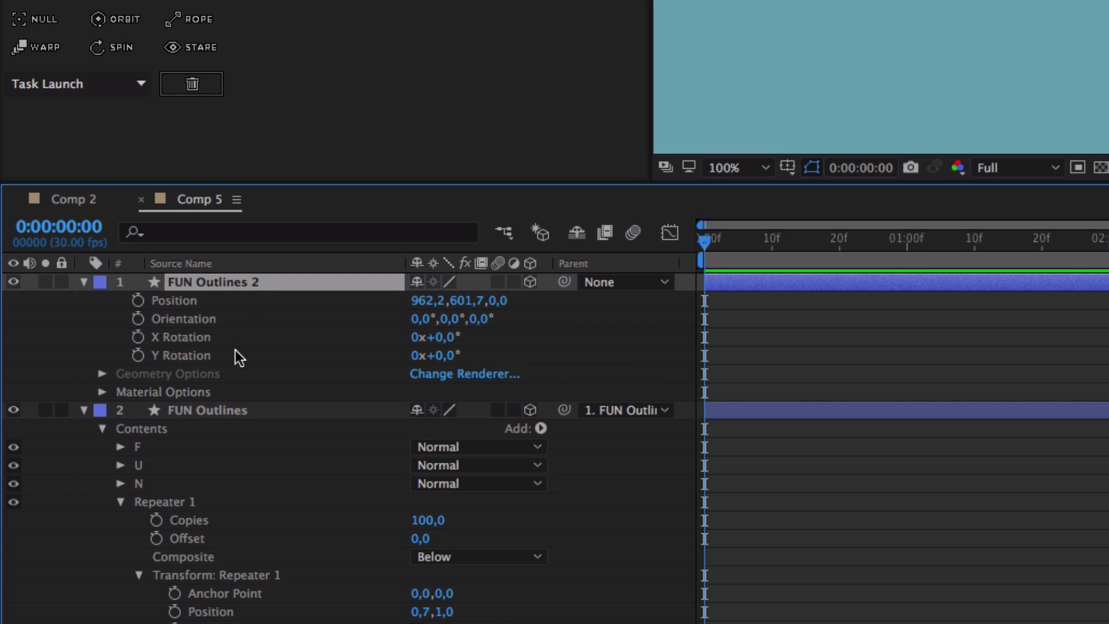
{"action": "left_click", "coordinate": [136, 337]}
{"action": "left_click", "coordinate": [137, 356]}
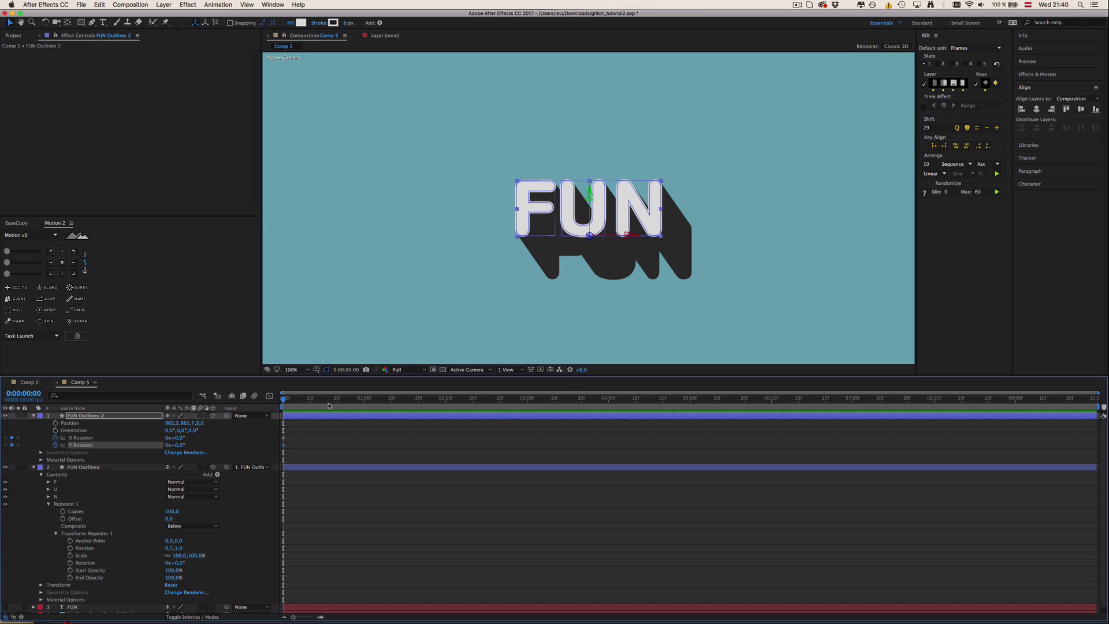
At one second, set FUN Outlines 2 to X Rotation −30° and Y Rotation 15°.
{"action": "key", "text": "space"}
{"action": "left_click_drag", "start_coordinate": [369, 398], "coordinate": [364, 399]}
{"action": "left_click", "coordinate": [177, 438]}
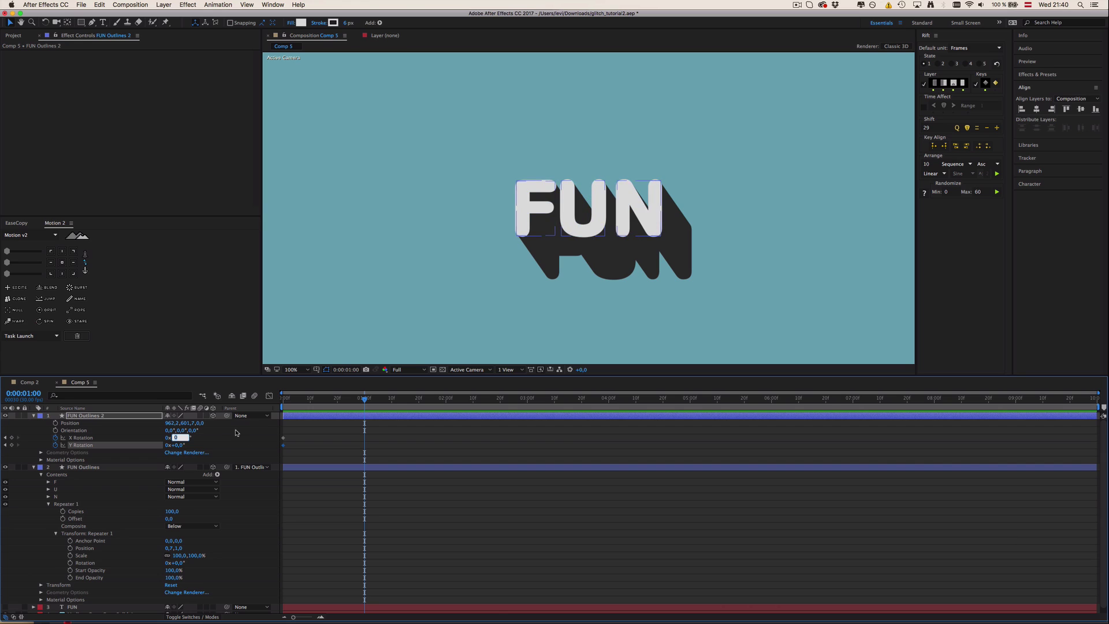
{"action": "type", "text": "-25"}
{"action": "key", "text": "Return"}
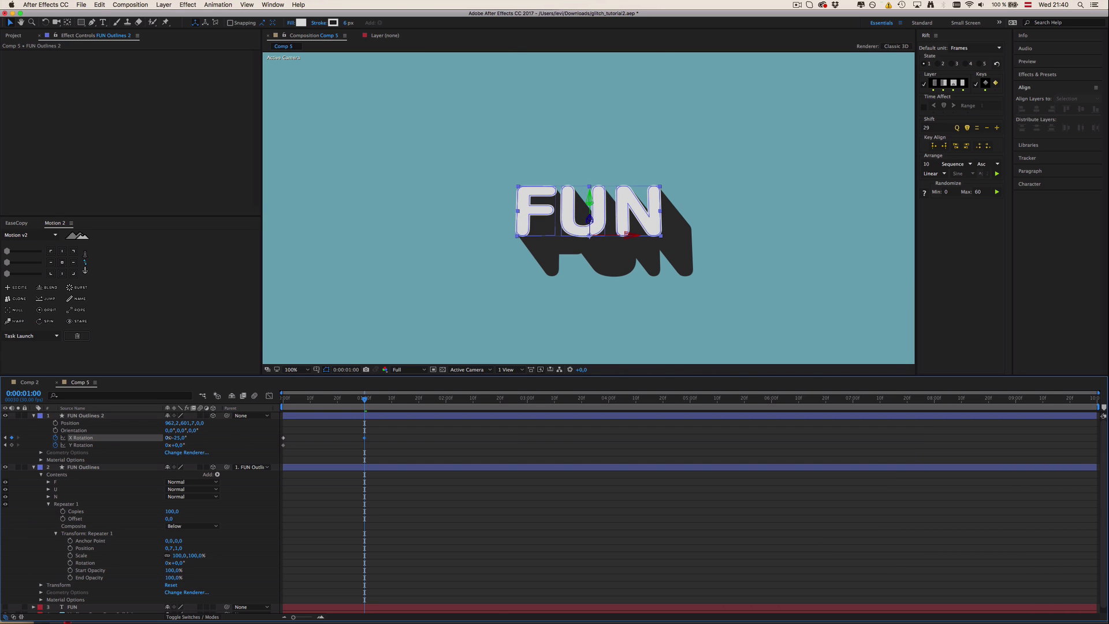
{"action": "left_click", "coordinate": [180, 437]}
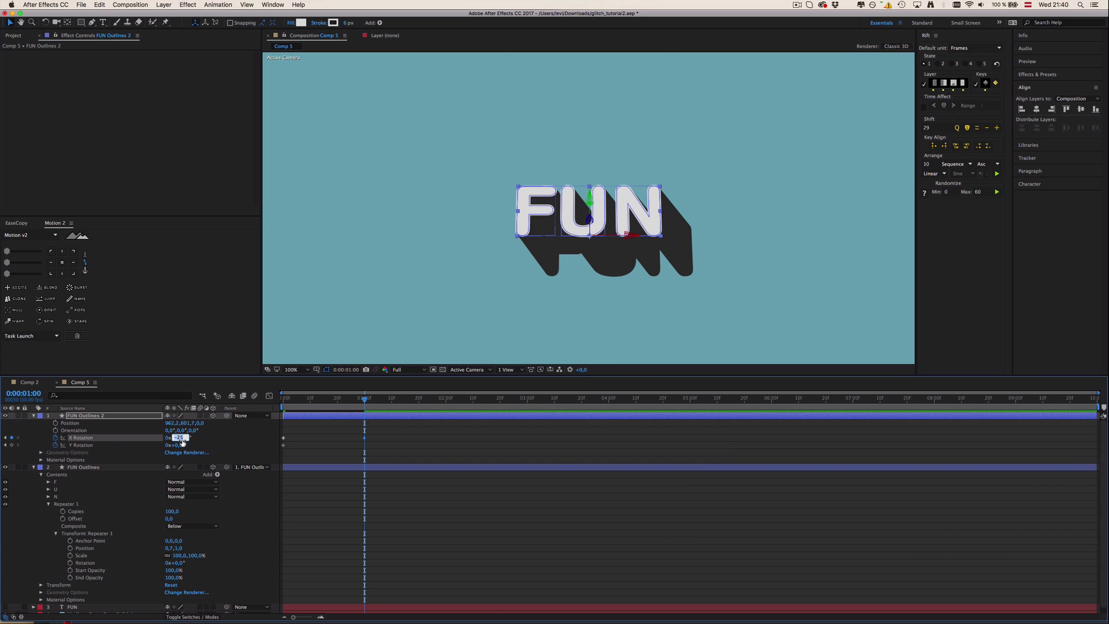
{"action": "type", "text": "-"}
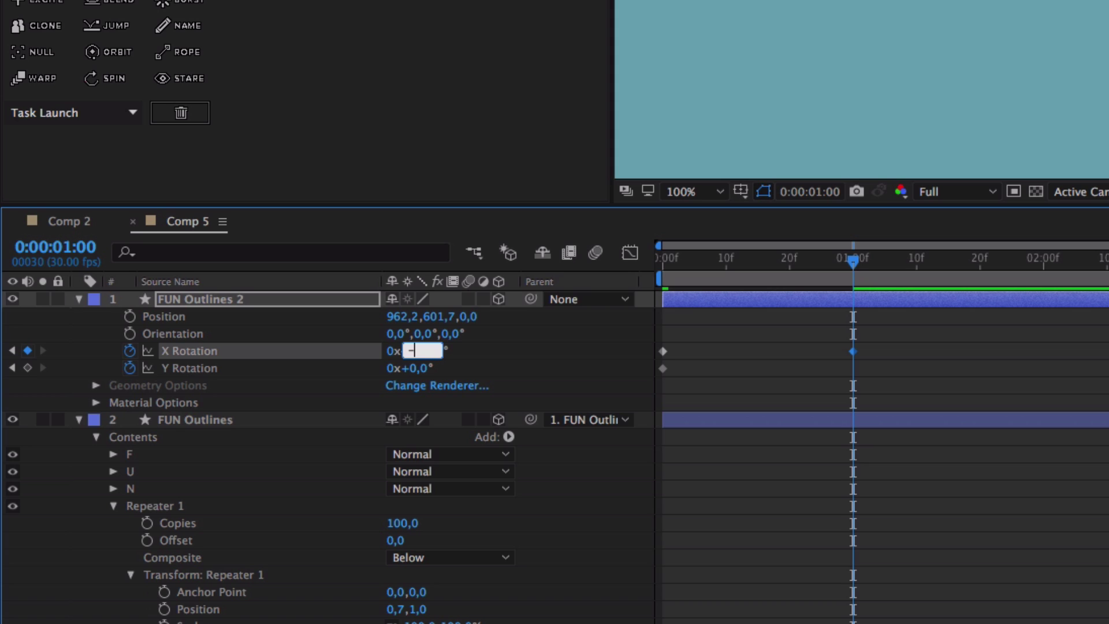
{"action": "type", "text": "30"}
{"action": "key", "text": "Return"}
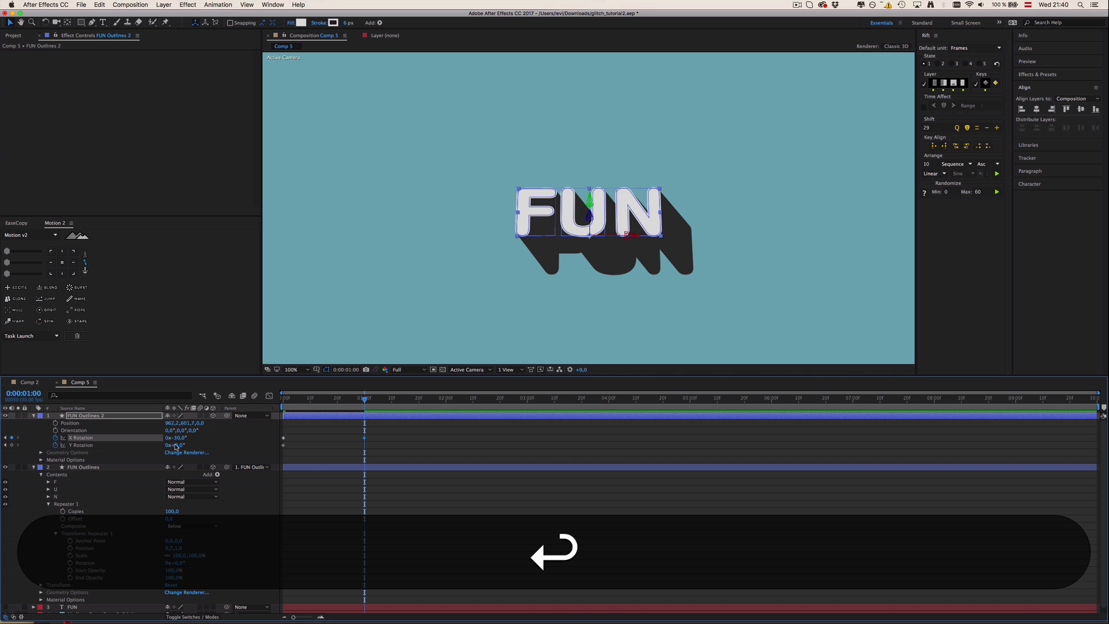
{"action": "left_click", "coordinate": [176, 445]}
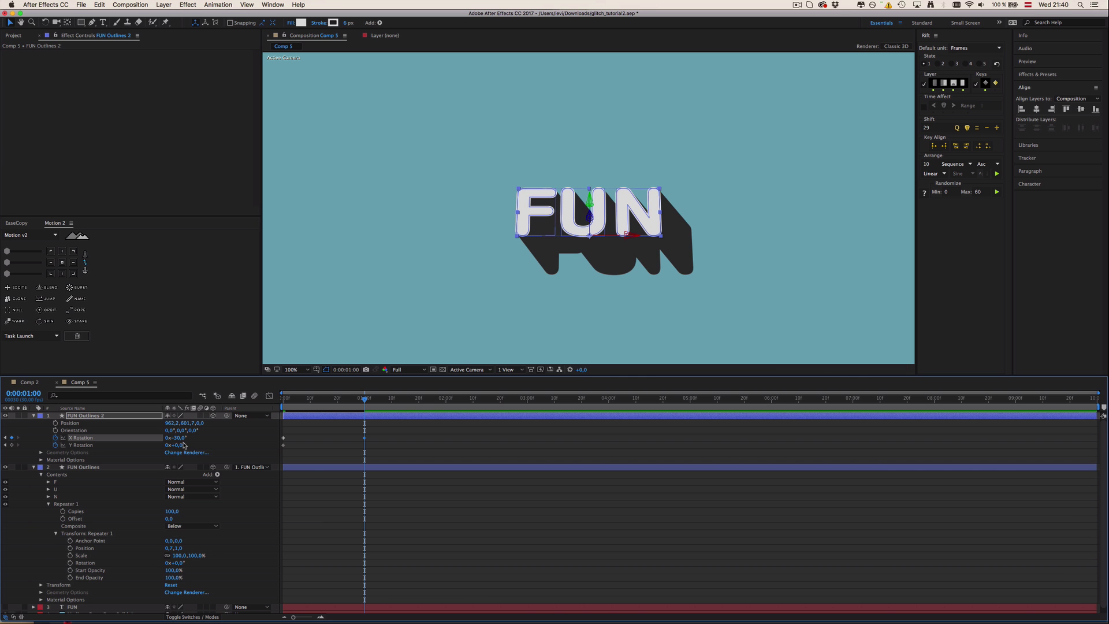
{"action": "type", "text": "15"}
{"action": "key", "text": "Return"}
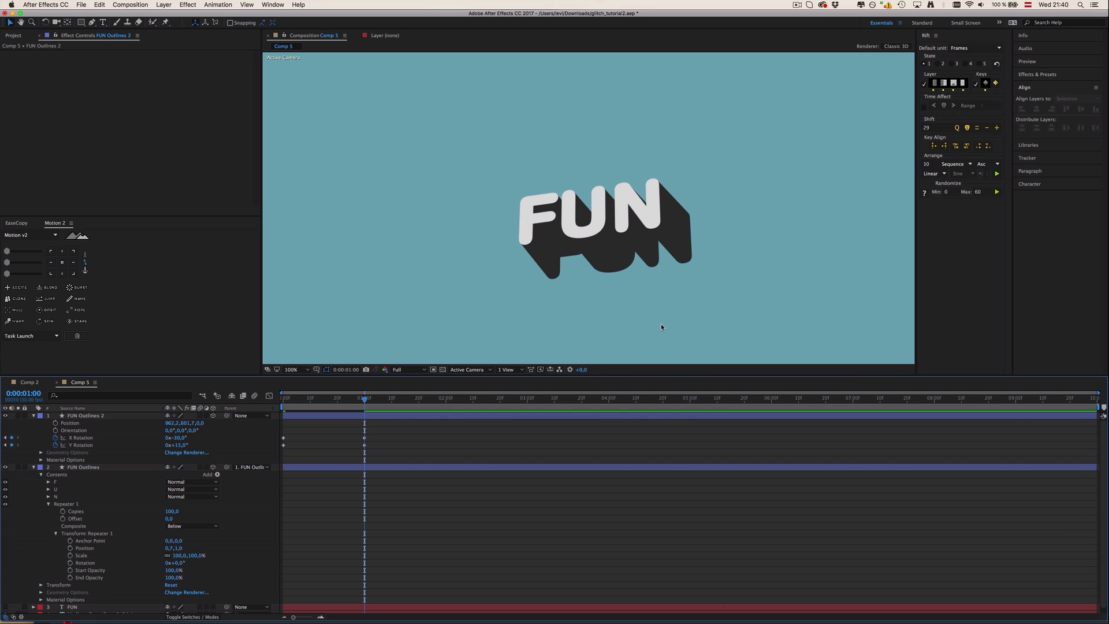
Animate the Repeater Copies from 0 at frame 0 to 60 at one second.
{"action": "left_click", "coordinate": [173, 511]}
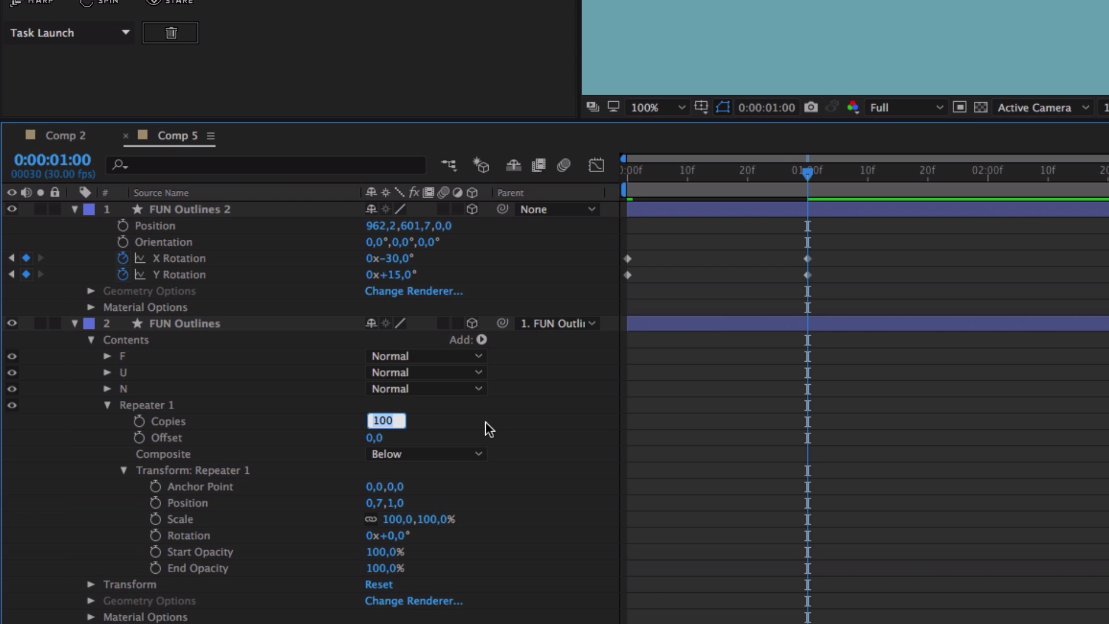
{"action": "type", "text": "0"}
{"action": "key", "text": "Return"}
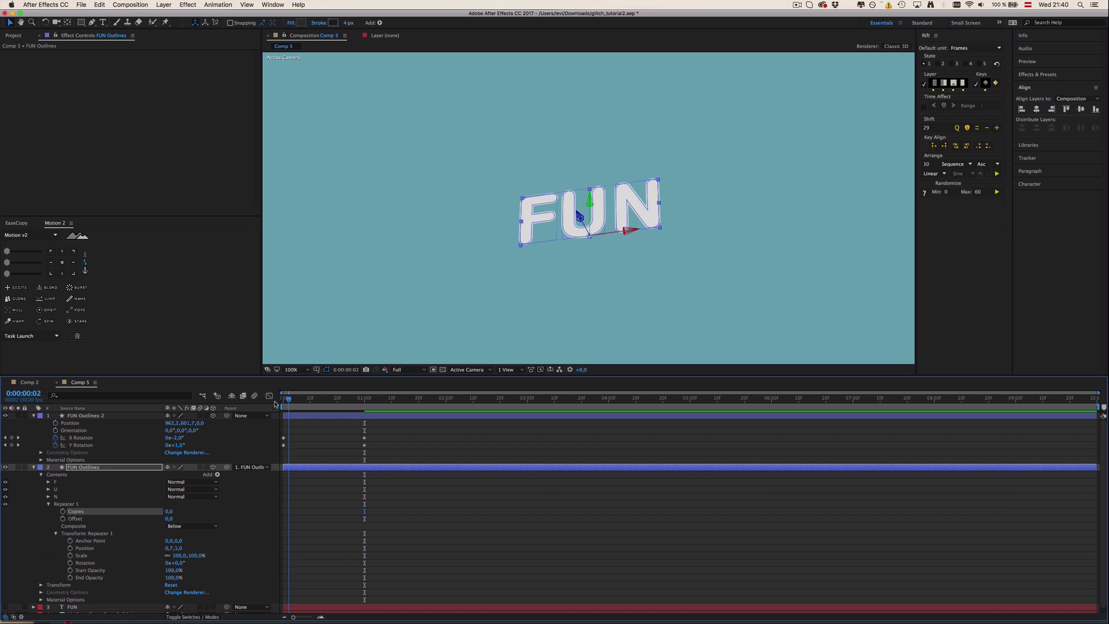
{"action": "left_click", "coordinate": [284, 397]}
{"action": "left_click", "coordinate": [63, 511]}
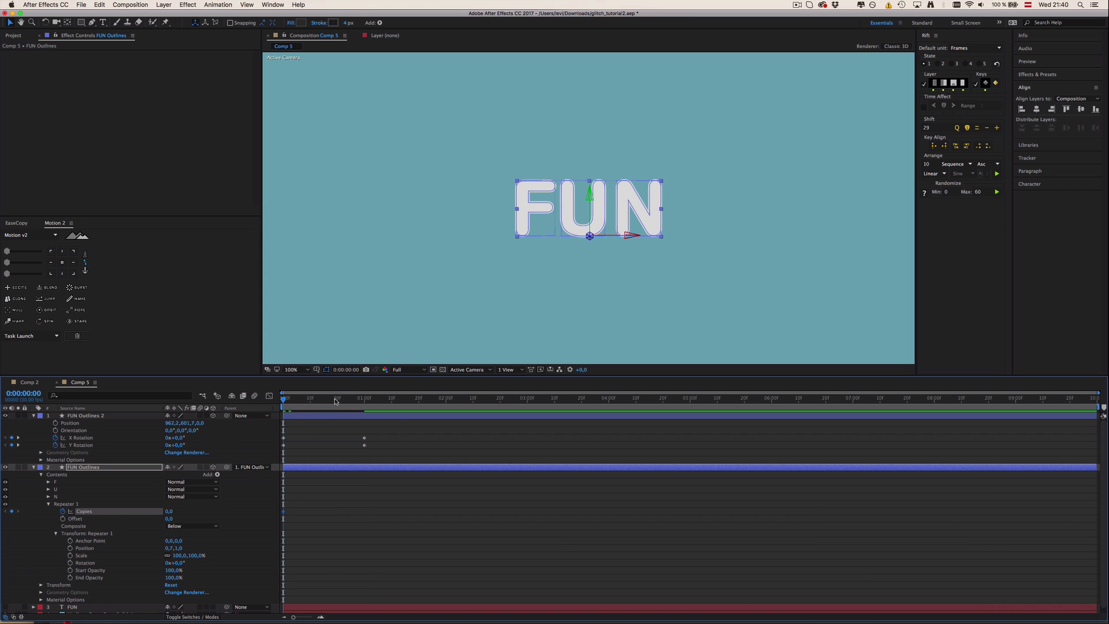
{"action": "left_click", "coordinate": [365, 398]}
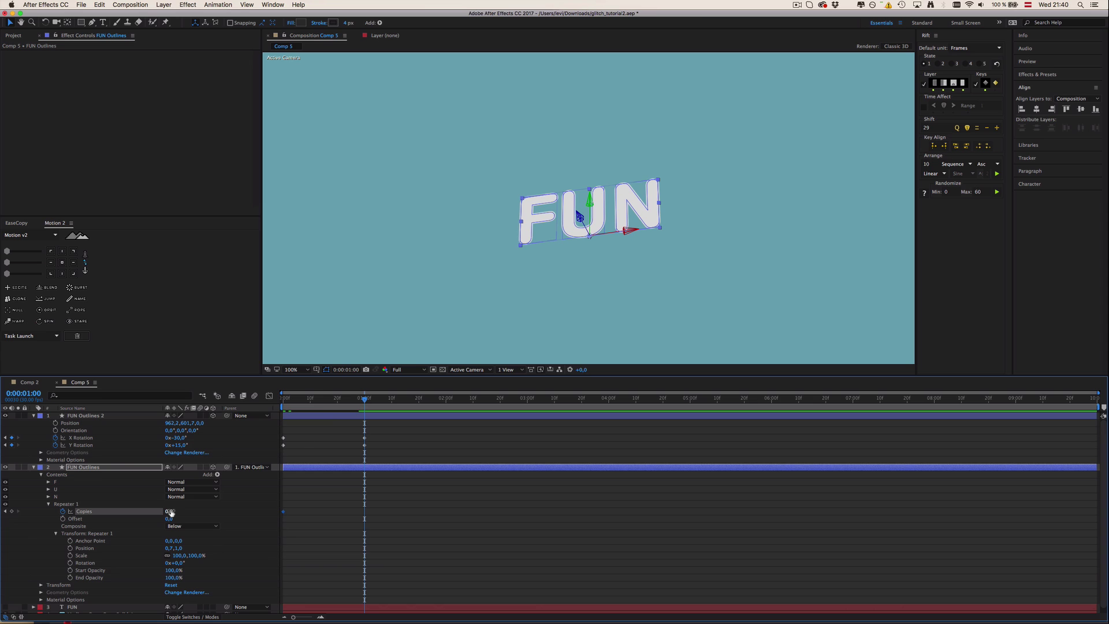
{"action": "left_click", "coordinate": [169, 511]}
{"action": "type", "text": "60"}
{"action": "key", "text": "Return"}
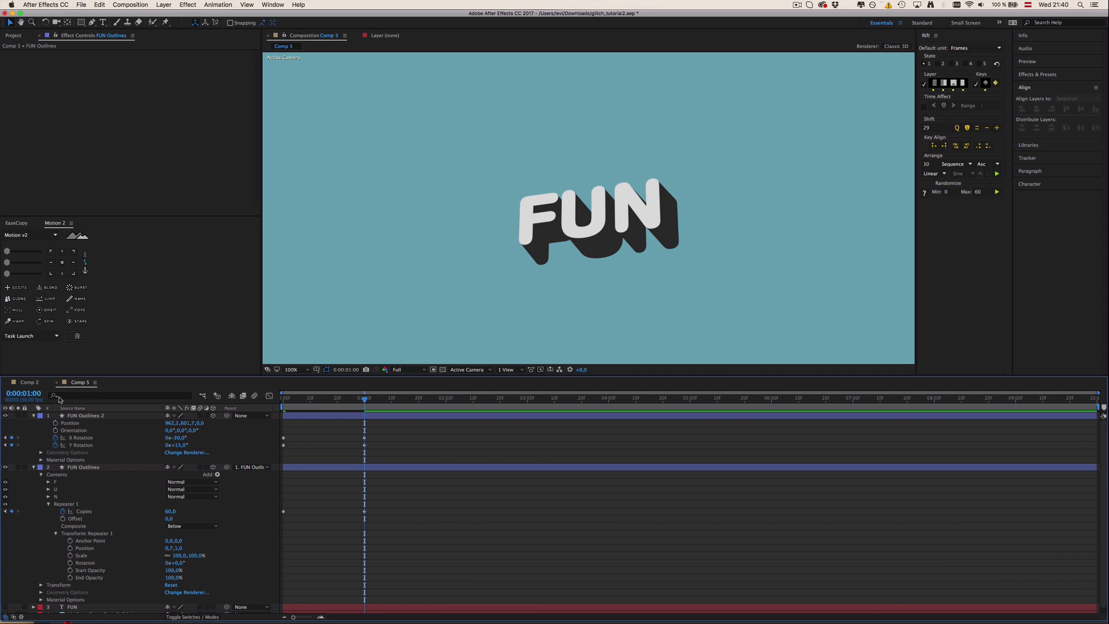
Play the EXTON reference animation in Comp 2 from the beginning, then stop it.
{"action": "left_click", "coordinate": [29, 382]}
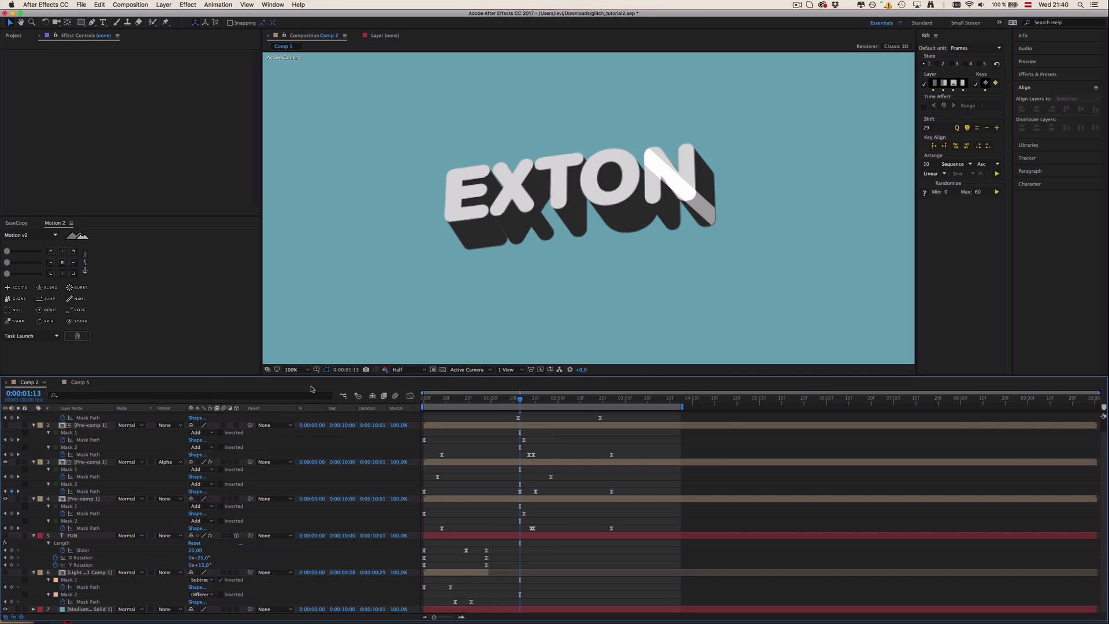
{"action": "left_click", "coordinate": [515, 398]}
{"action": "key", "text": "space"}
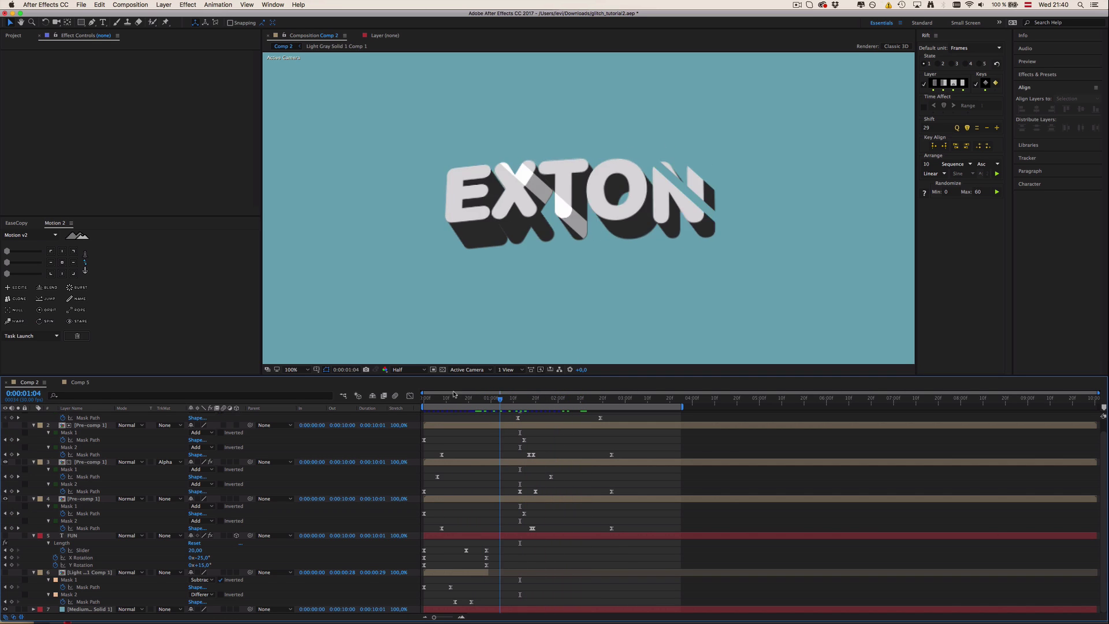
{"action": "key", "text": "ctrl+0"}
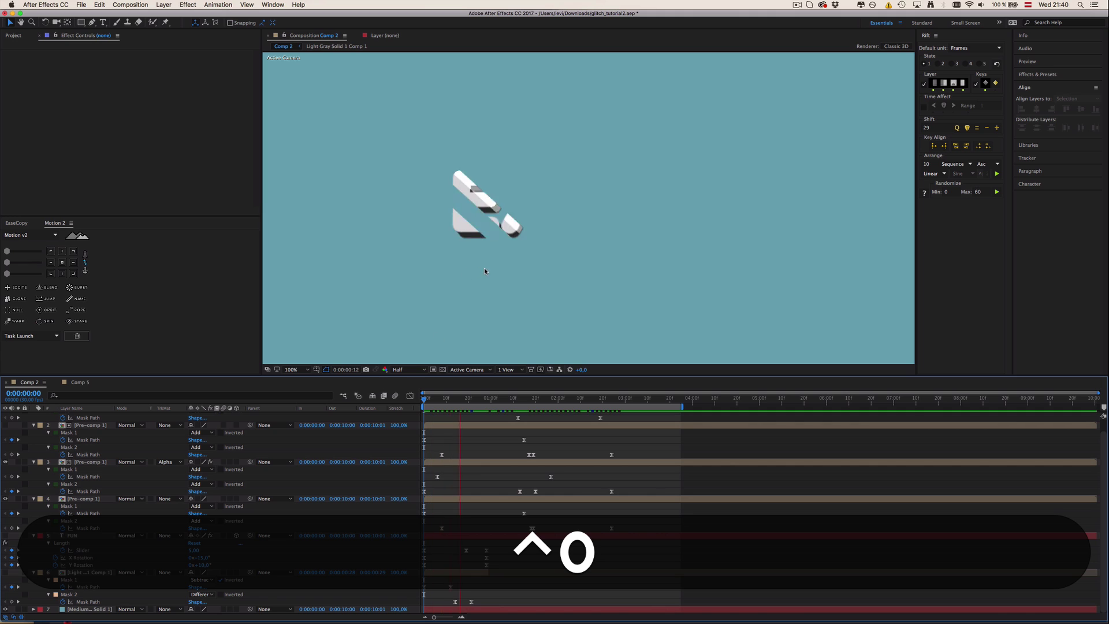
{"action": "key", "text": "space"}
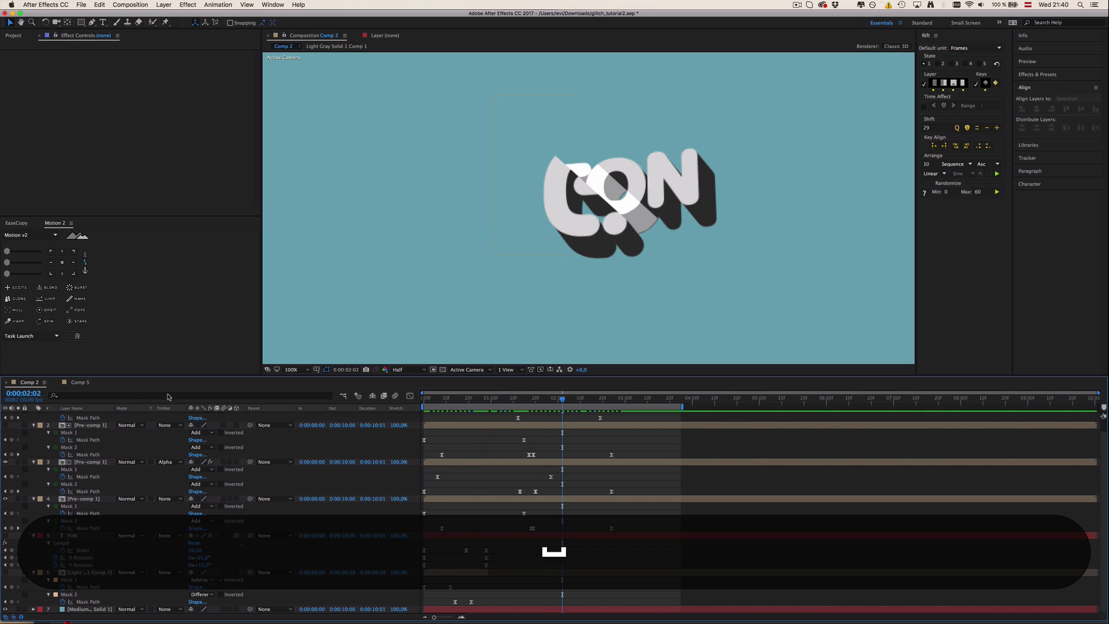
In Comp 5 at 0:00:01:20, set FUN's X Rotation to -25° and Y Rotation to 10°.
{"action": "left_click", "coordinate": [80, 382]}
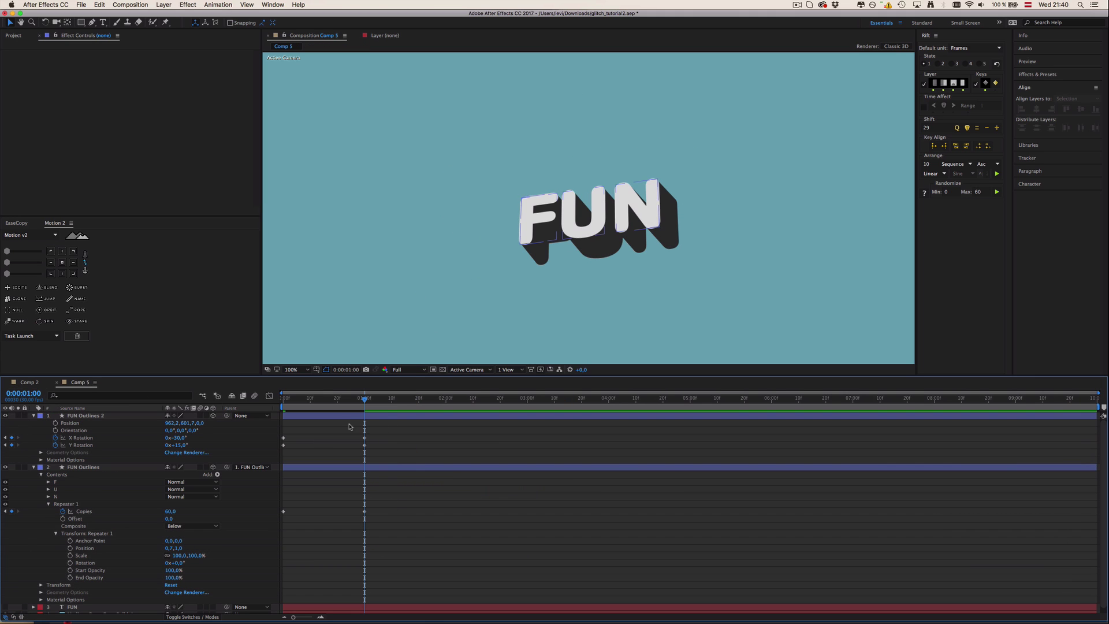
{"action": "left_click_drag", "start_coordinate": [375, 401], "coordinate": [419, 399]}
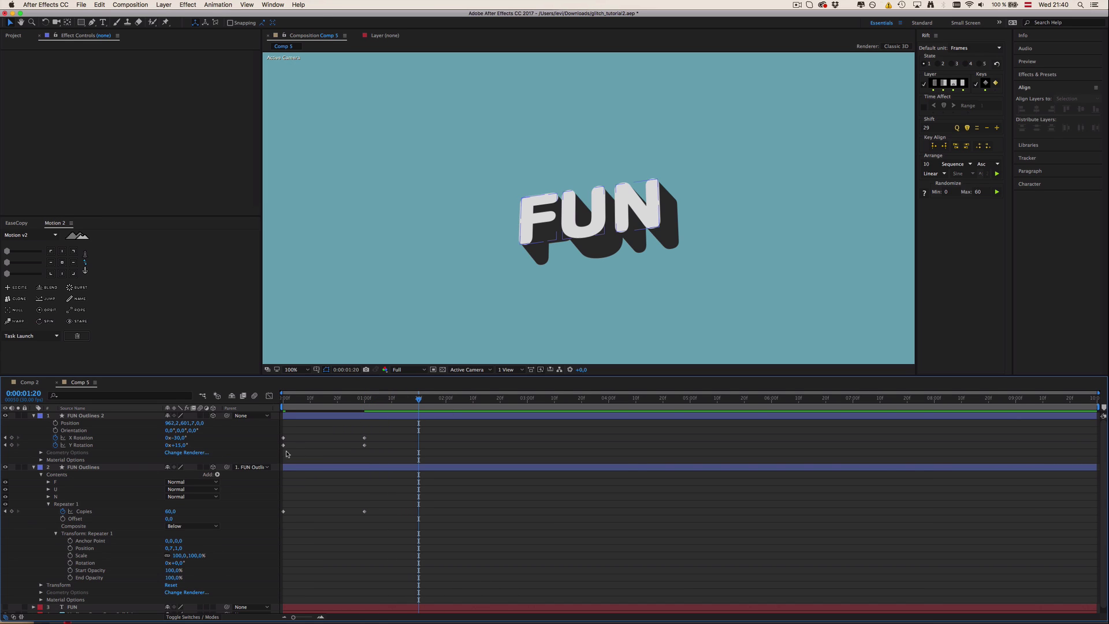
{"action": "left_click", "coordinate": [178, 437]}
{"action": "type", "text": "-25"}
{"action": "key", "text": "Tab"}
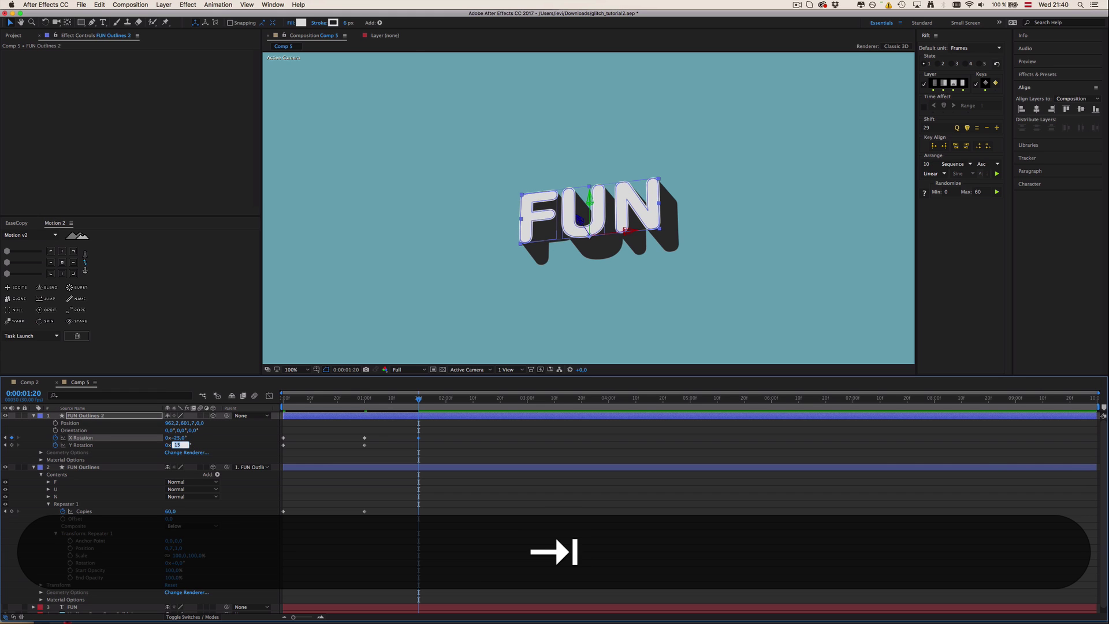
{"action": "type", "text": "10"}
{"action": "key", "text": "Return"}
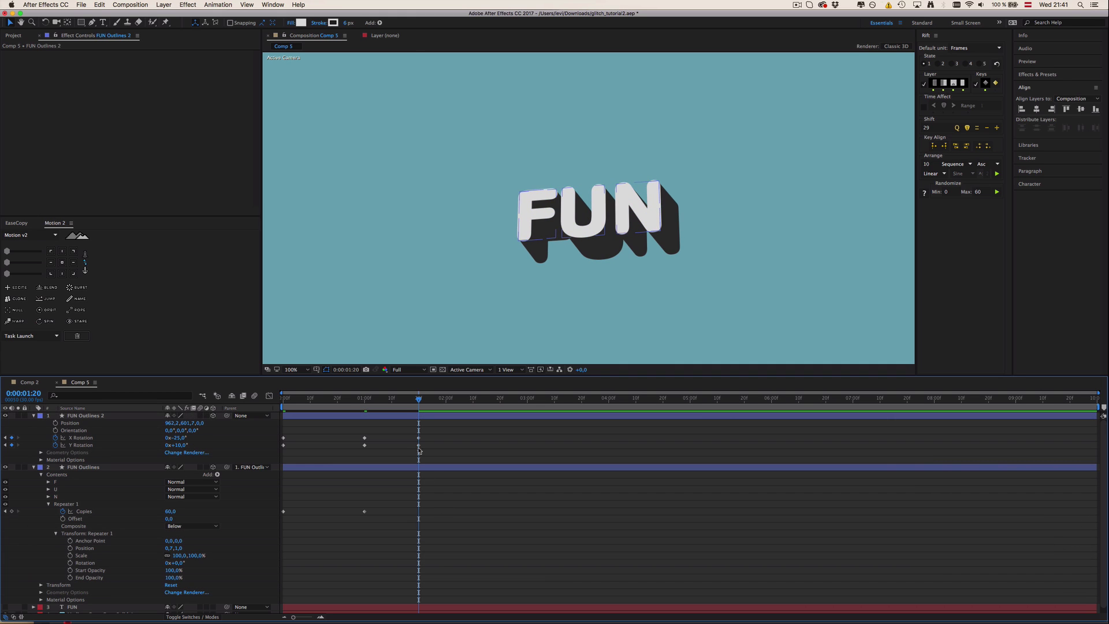
{"action": "left_click_drag", "start_coordinate": [370, 398], "coordinate": [418, 398]}
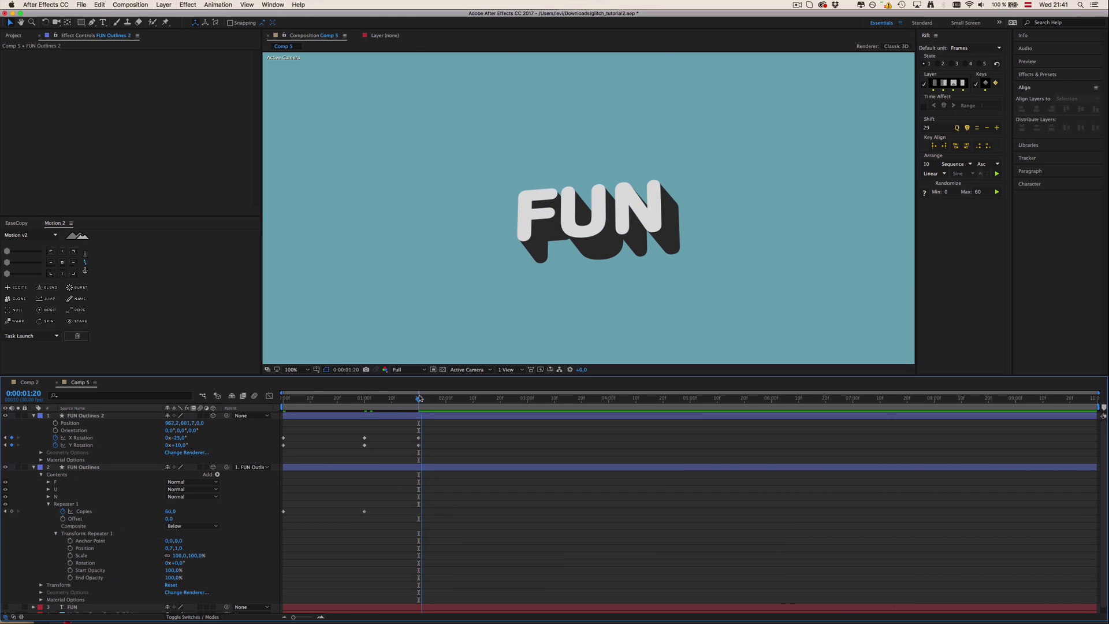
Reduce the Repeater copies for the extrusion to 35.
{"action": "left_click", "coordinate": [170, 511]}
{"action": "type", "text": "35"}
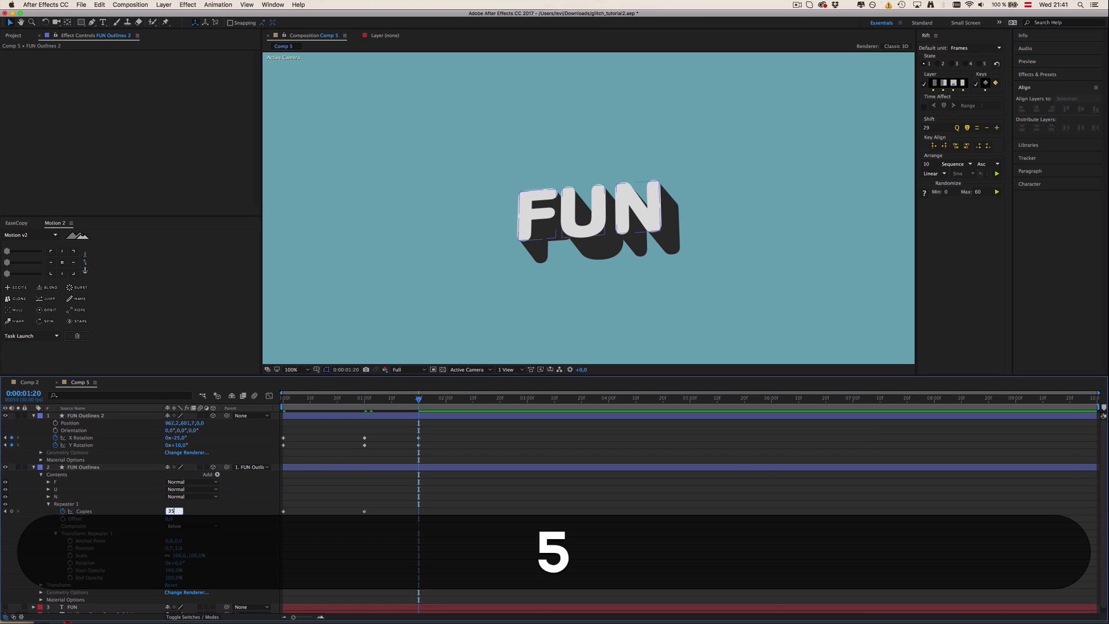
{"action": "key", "text": "Return"}
Try raising the Repeater copies to 328, then undo back to 35.
{"action": "left_click", "coordinate": [535, 441]}
{"action": "key", "text": "comma"}
{"action": "key", "text": "comma"}
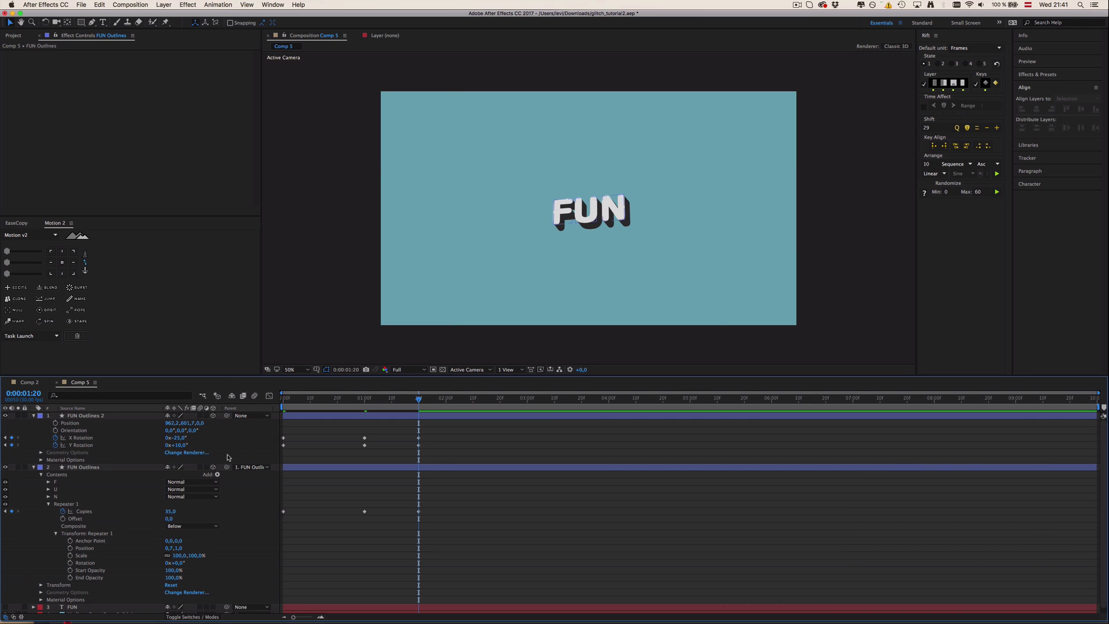
{"action": "left_click_drag", "start_coordinate": [171, 509], "coordinate": [334, 514]}
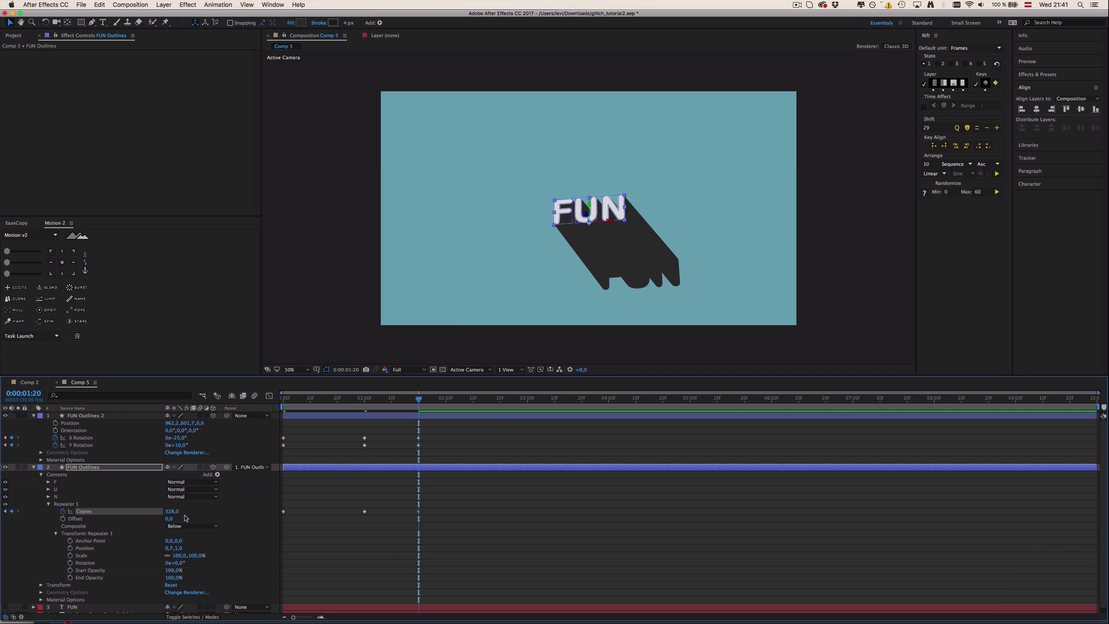
{"action": "left_click", "coordinate": [386, 547]}
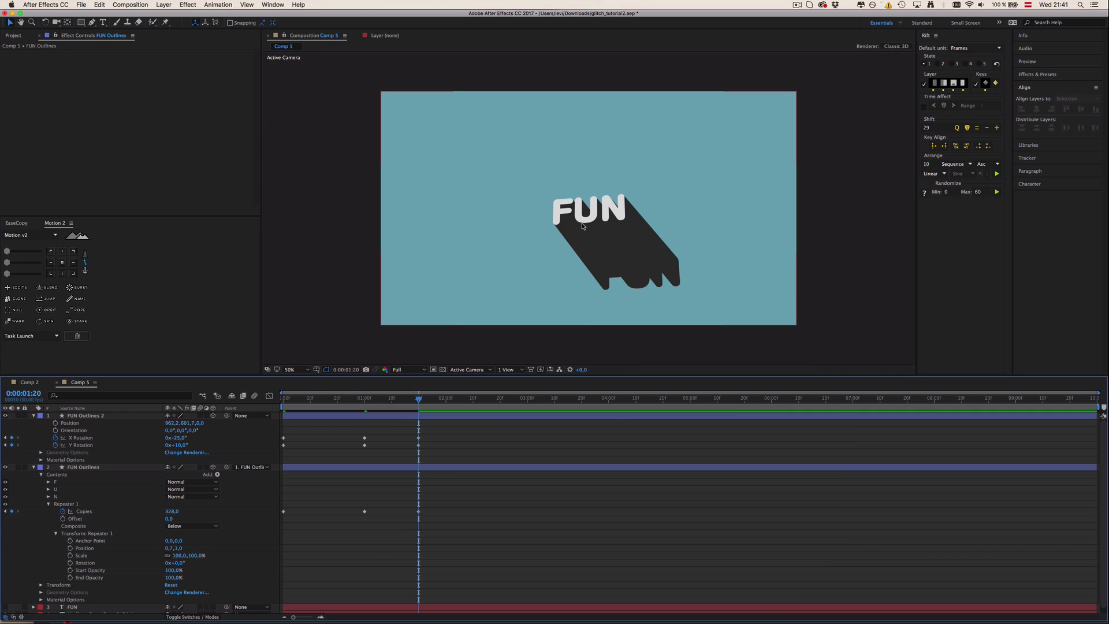
{"action": "key", "text": "super+z"}
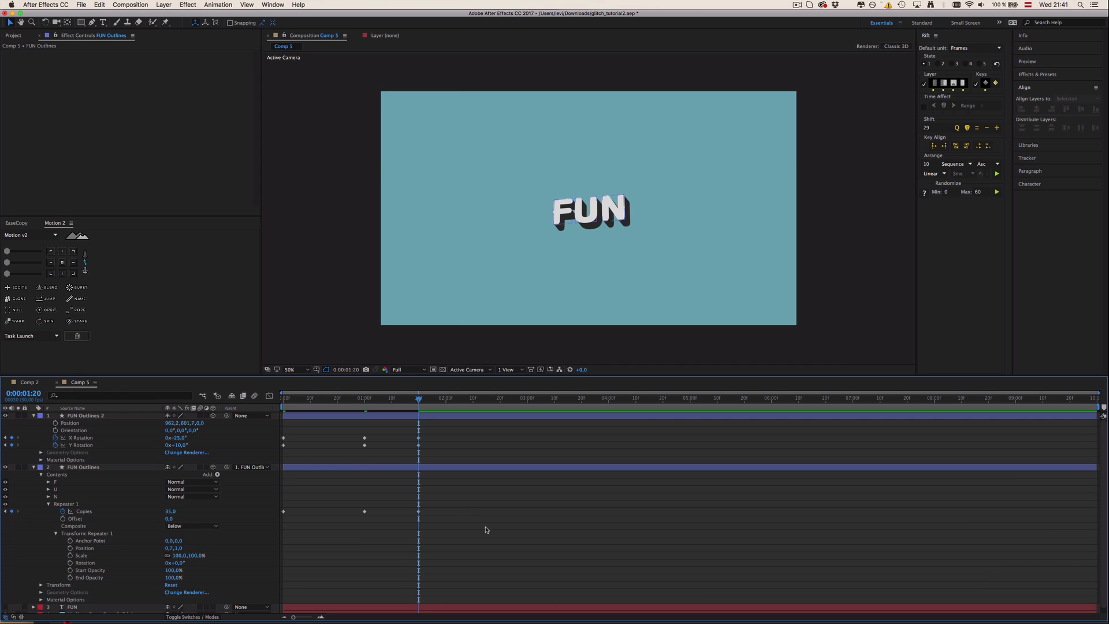
Preview the FUN tilt animation and scrub to the 1-second mark.
{"action": "mouse_move", "coordinate": [384, 620]}
{"action": "key", "text": "ctrl+0"}
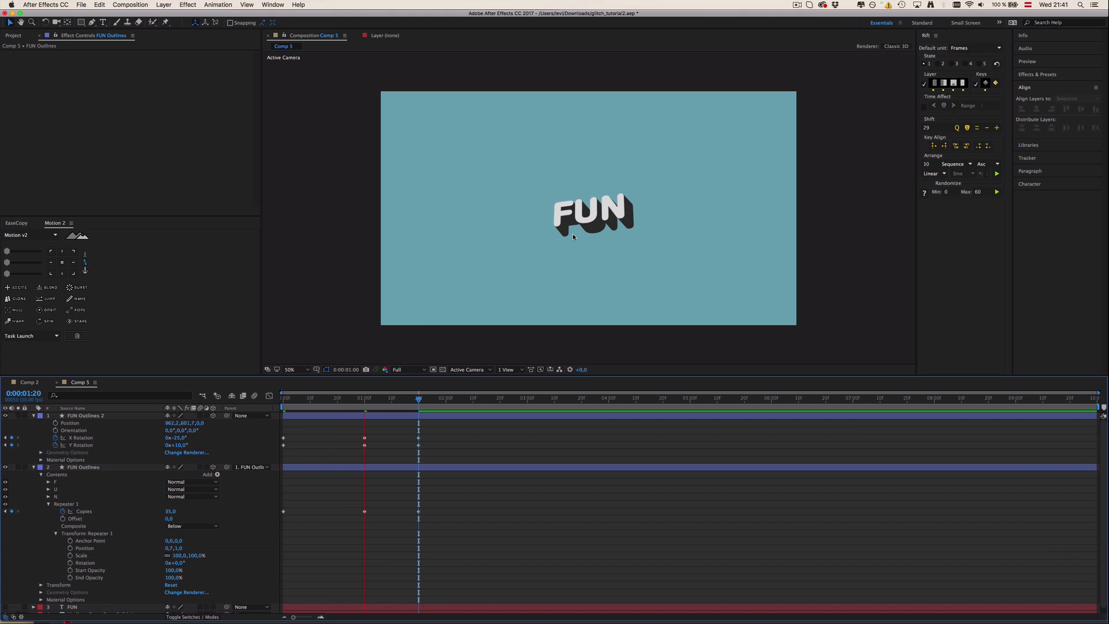
{"action": "key", "text": "space"}
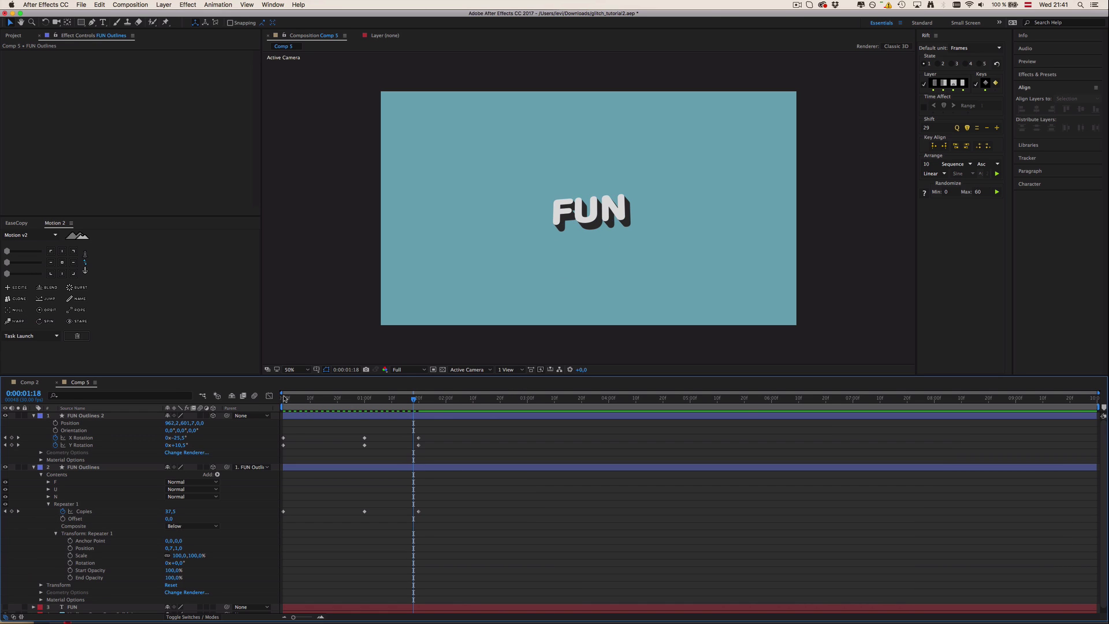
{"action": "left_click_drag", "start_coordinate": [284, 397], "coordinate": [364, 397]}
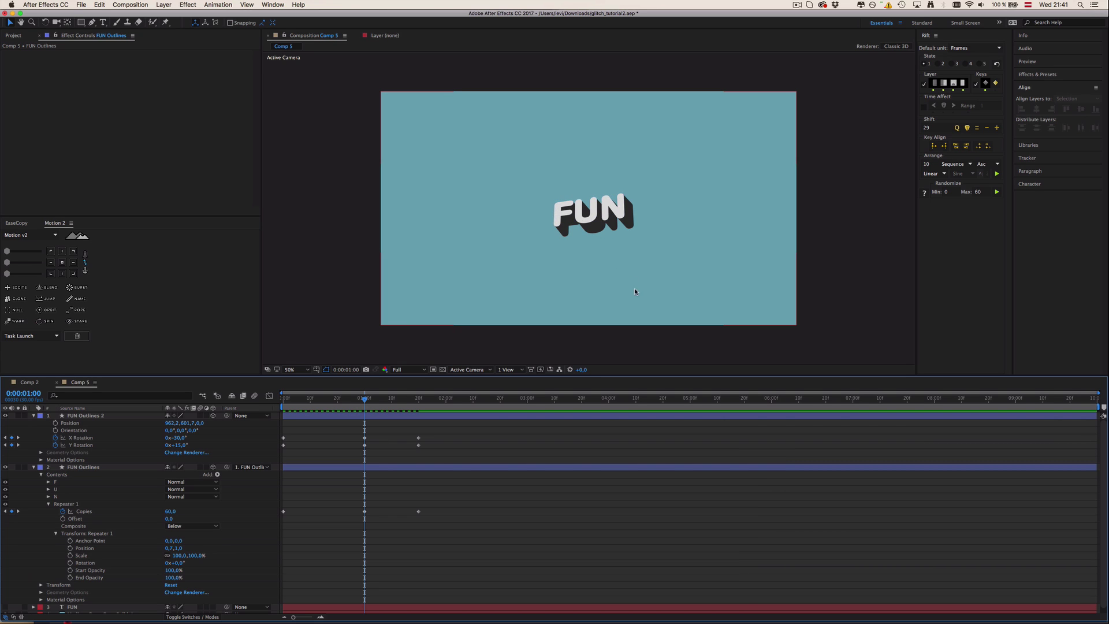
Set a starting Position keyframe on FUN Outlines 2 at 0:00.
{"action": "left_click", "coordinate": [283, 401]}
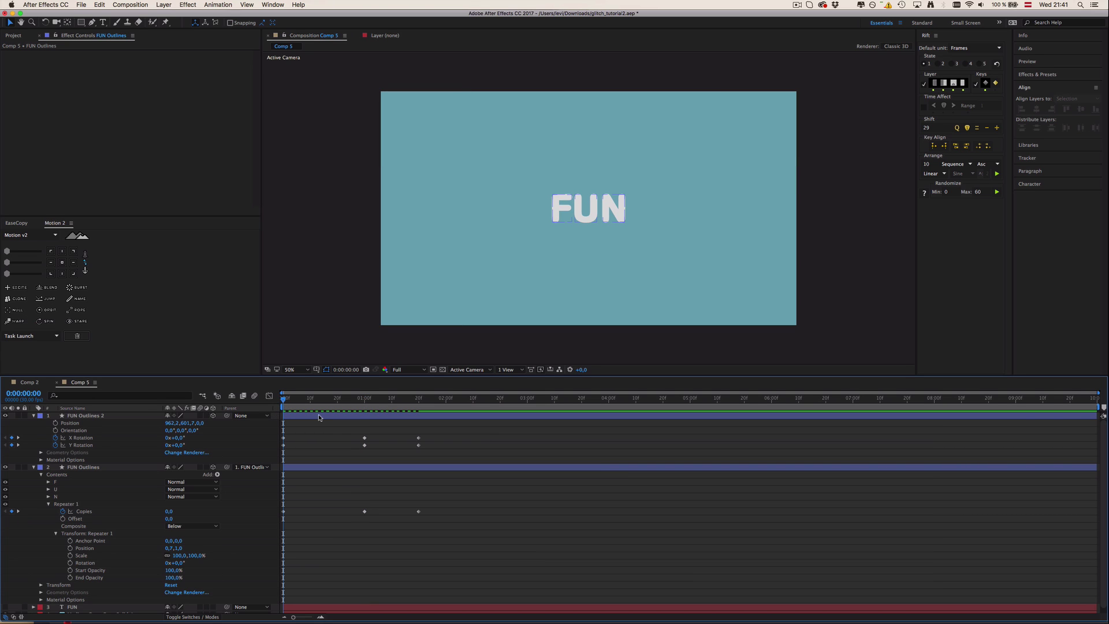
{"action": "left_click", "coordinate": [396, 414]}
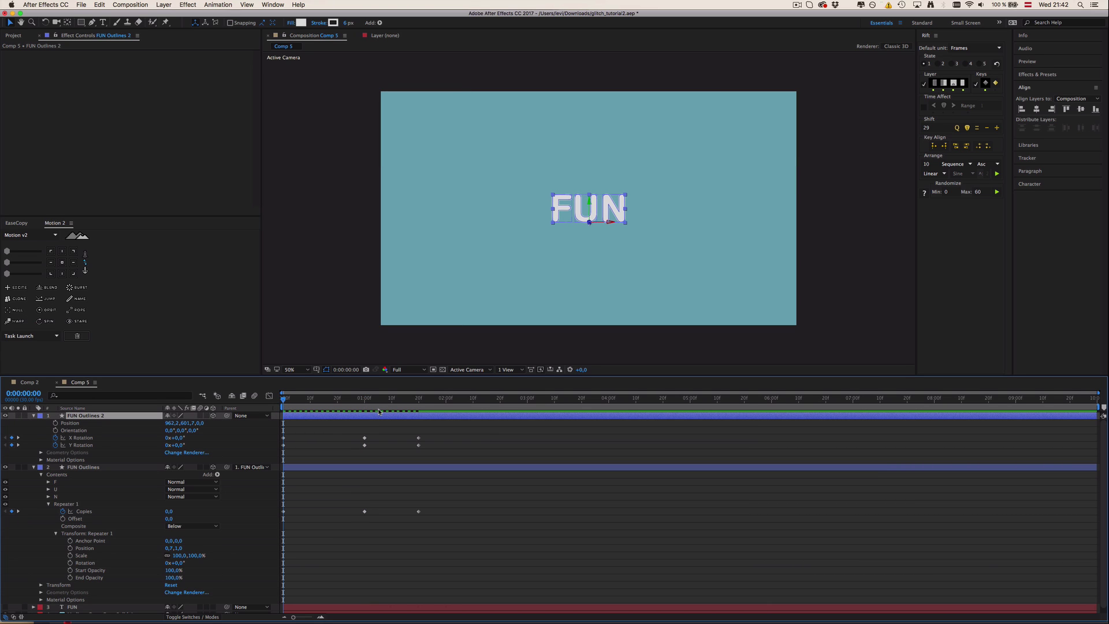
{"action": "key", "text": "p"}
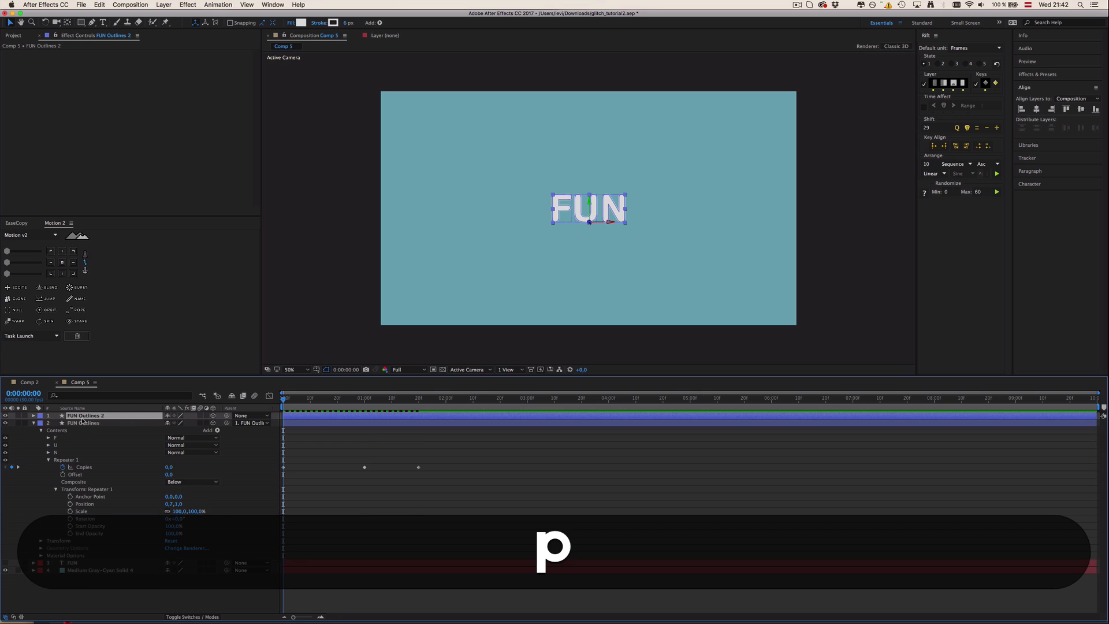
{"action": "key", "text": "p"}
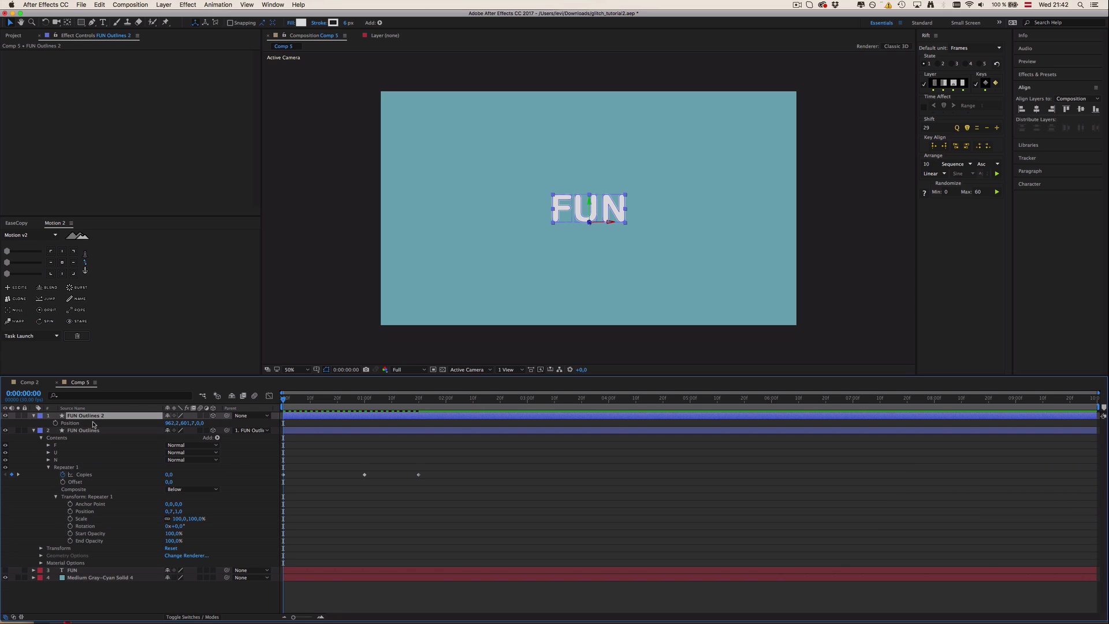
{"action": "key", "text": "alt"}
{"action": "key", "text": "alt+p"}
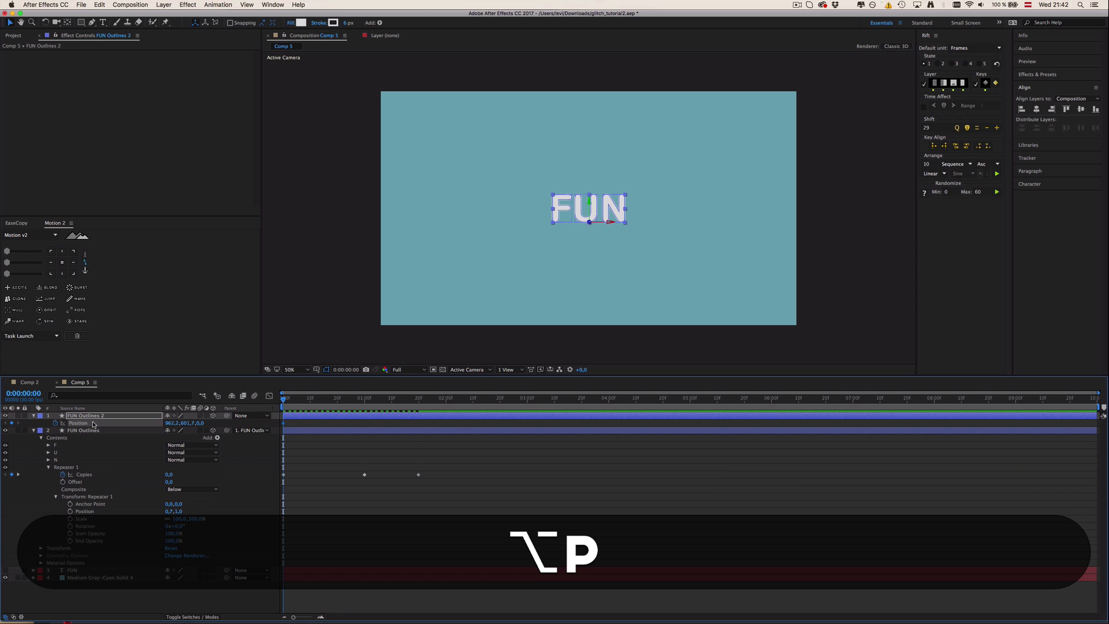
At 1 second, move the FUN text up and to the left.
{"action": "left_click", "coordinate": [367, 399]}
{"action": "left_click_drag", "start_coordinate": [367, 399], "coordinate": [283, 399]}
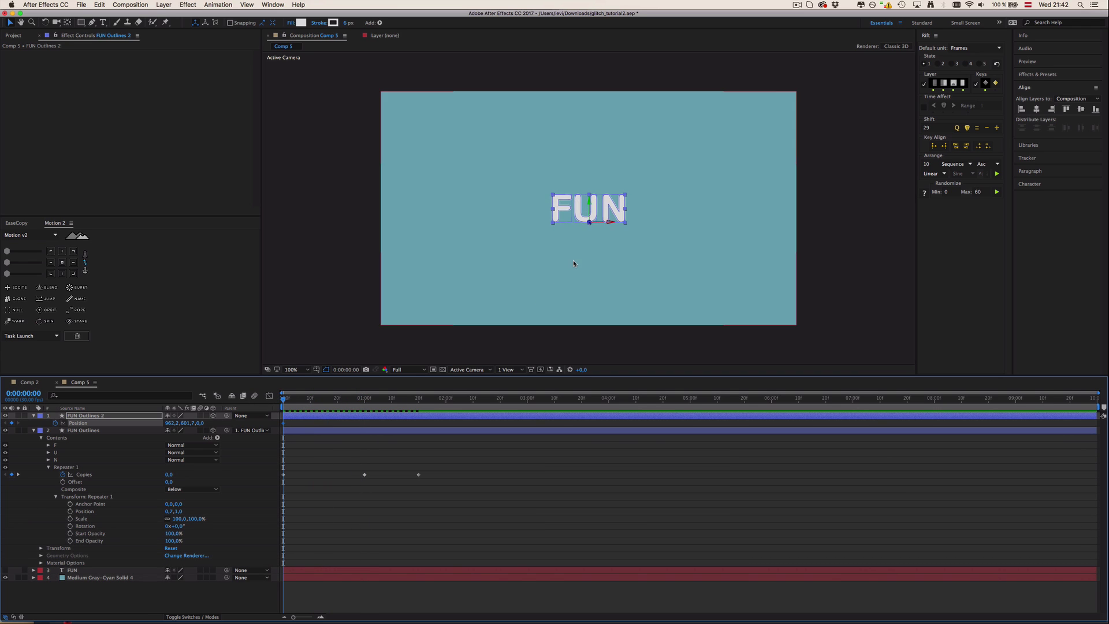
{"action": "key", "text": "/"}
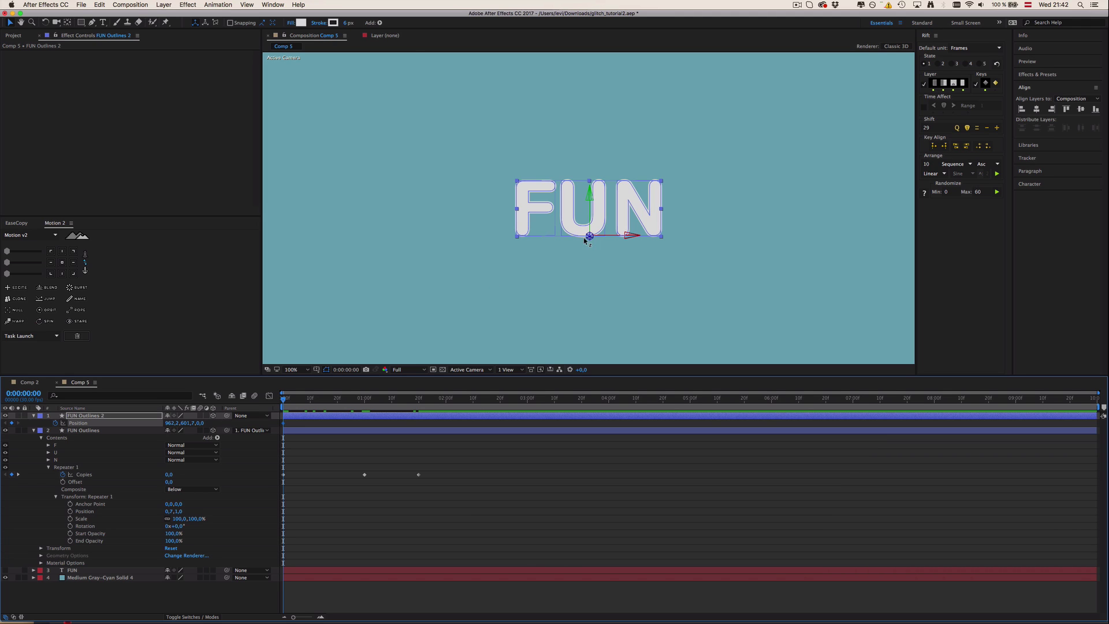
{"action": "left_click", "coordinate": [364, 402]}
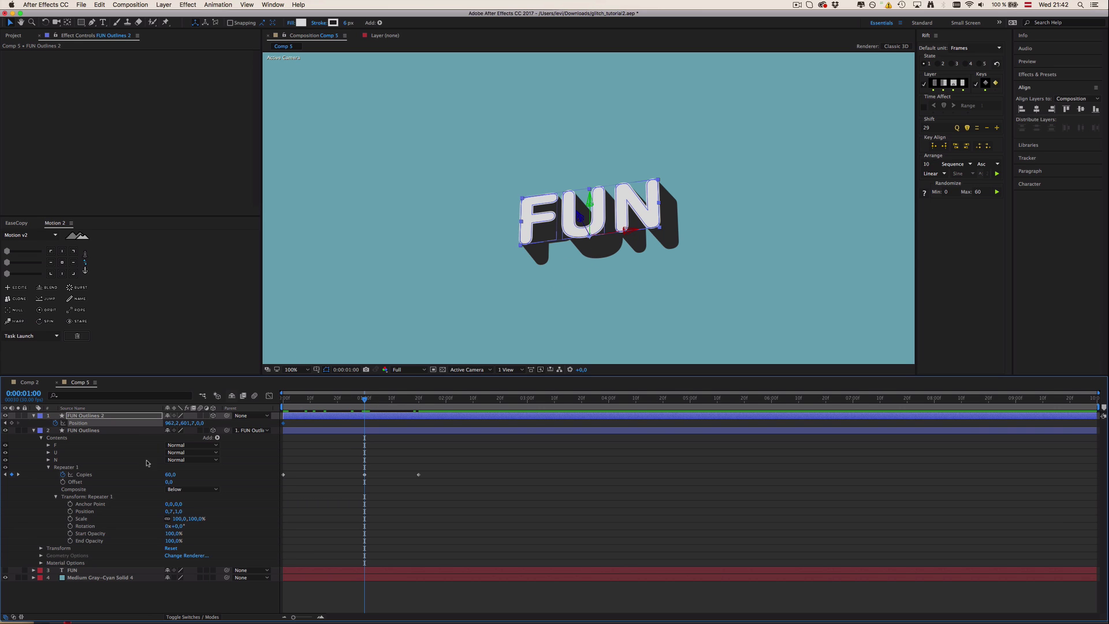
{"action": "left_click_drag", "start_coordinate": [184, 422], "coordinate": [168, 423]}
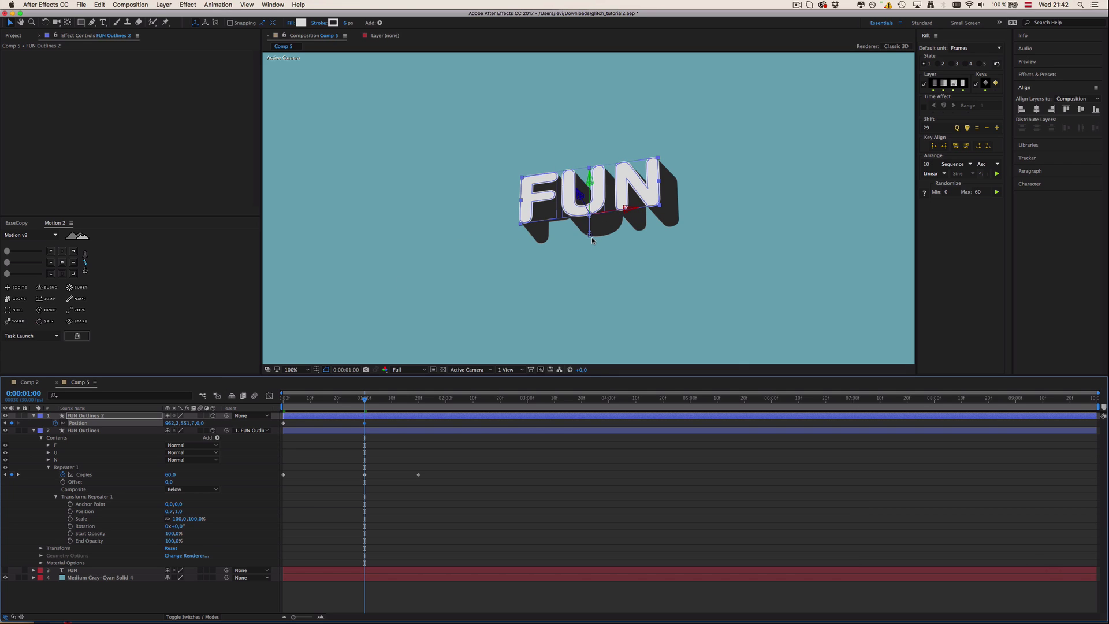
{"action": "left_click_drag", "start_coordinate": [170, 422], "coordinate": [159, 423]}
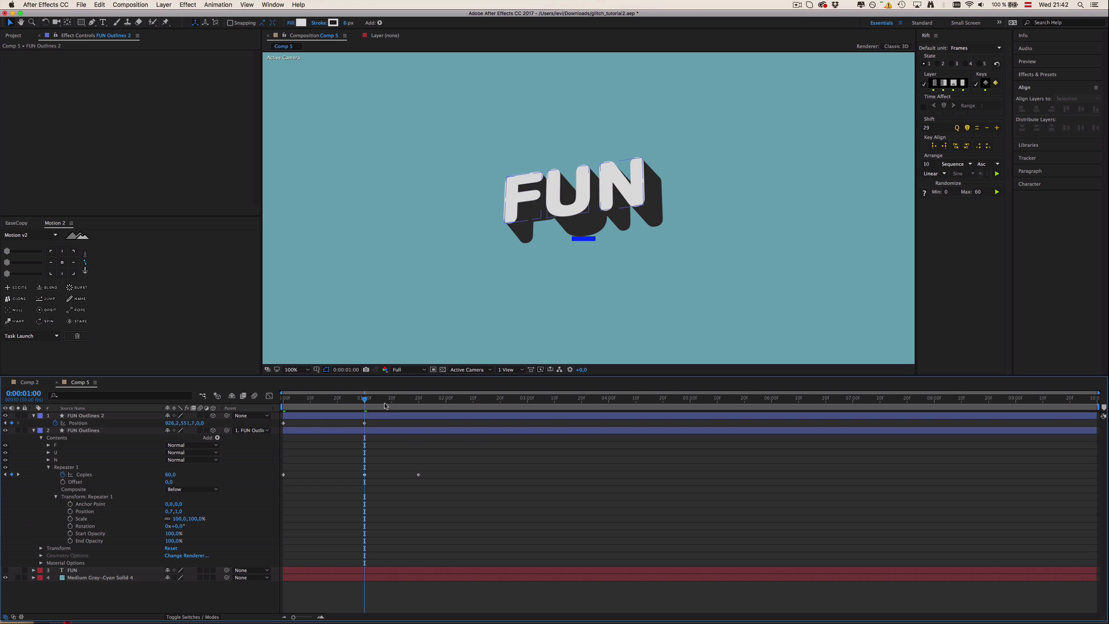
At 1:20, settle FUN slightly lower and right at position 958.2, 567.7.
{"action": "key", "text": "comma"}
{"action": "key", "text": "comma"}
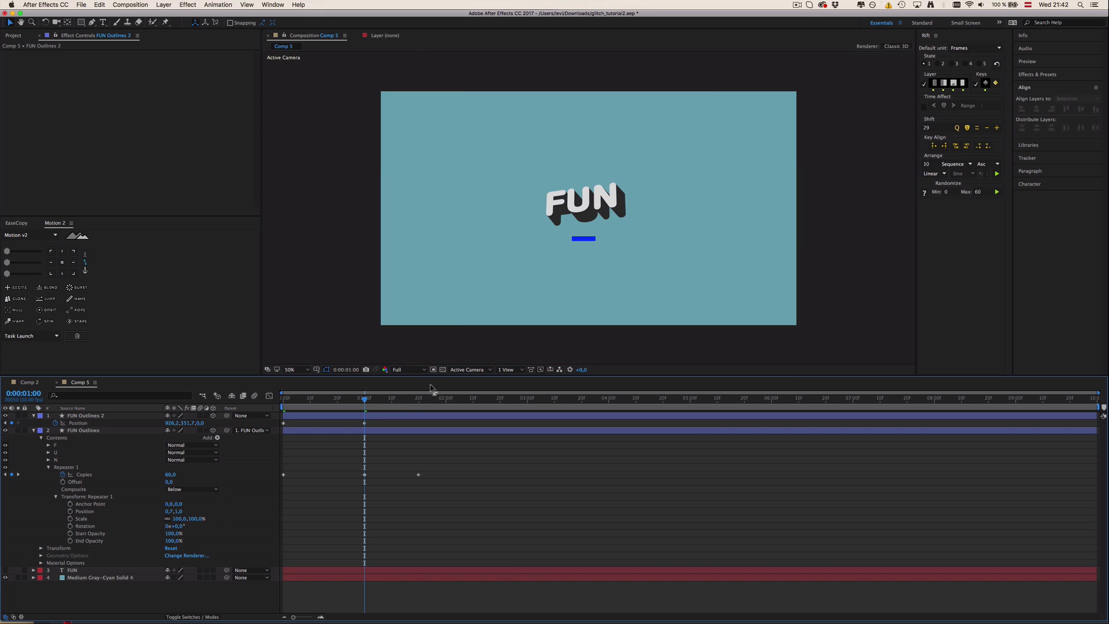
{"action": "left_click", "coordinate": [417, 399]}
{"action": "left_click", "coordinate": [418, 416]}
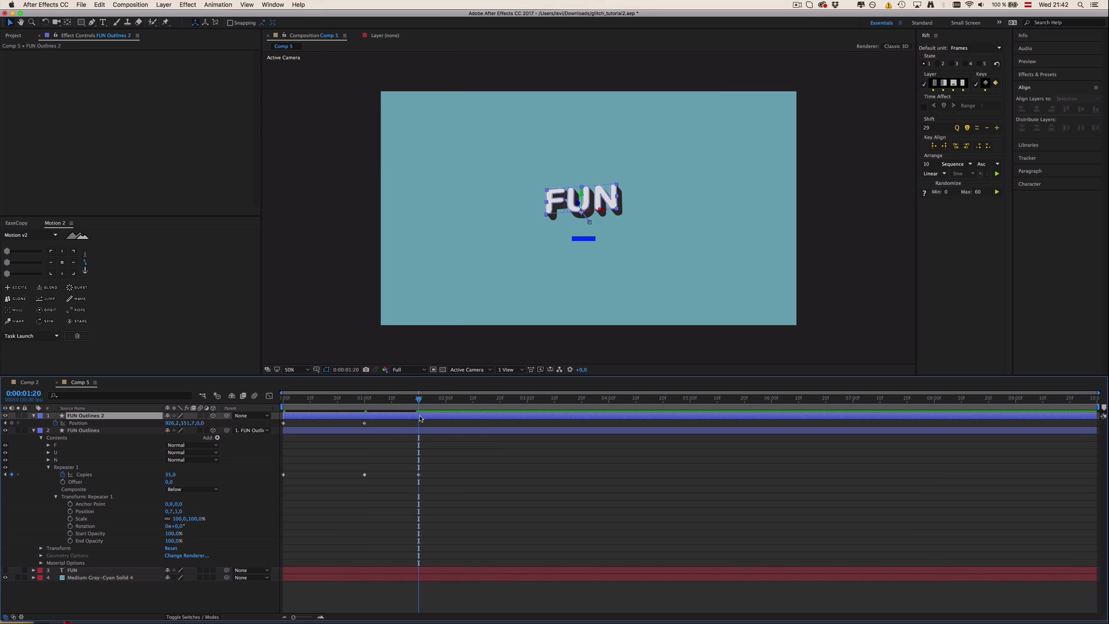
{"action": "key", "text": "period"}
{"action": "key", "text": "period"}
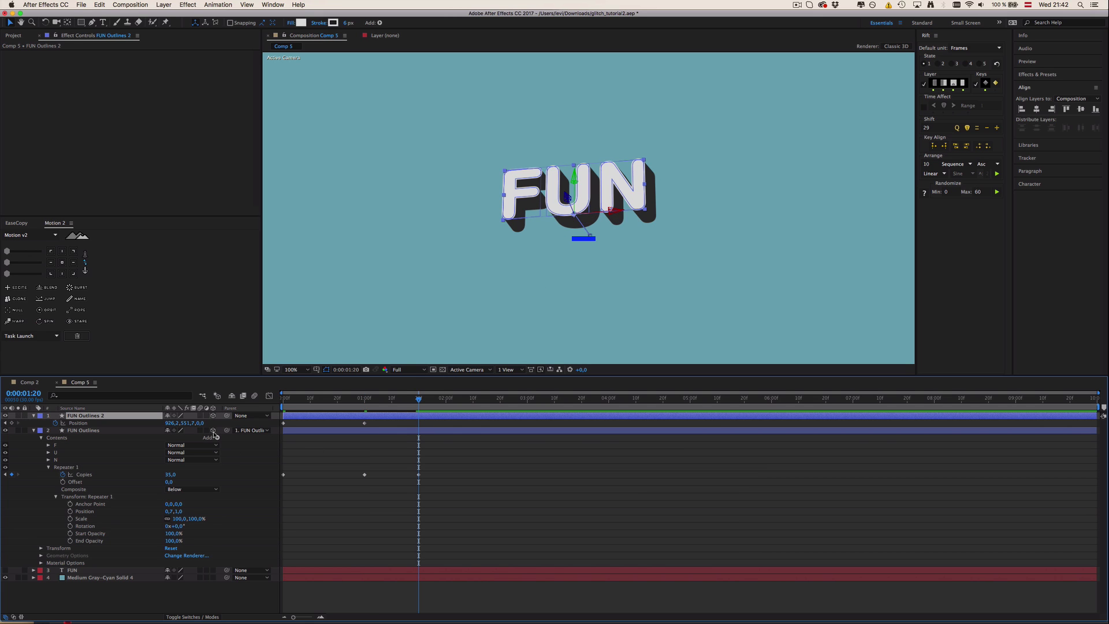
{"action": "left_click_drag", "start_coordinate": [185, 424], "coordinate": [192, 422]}
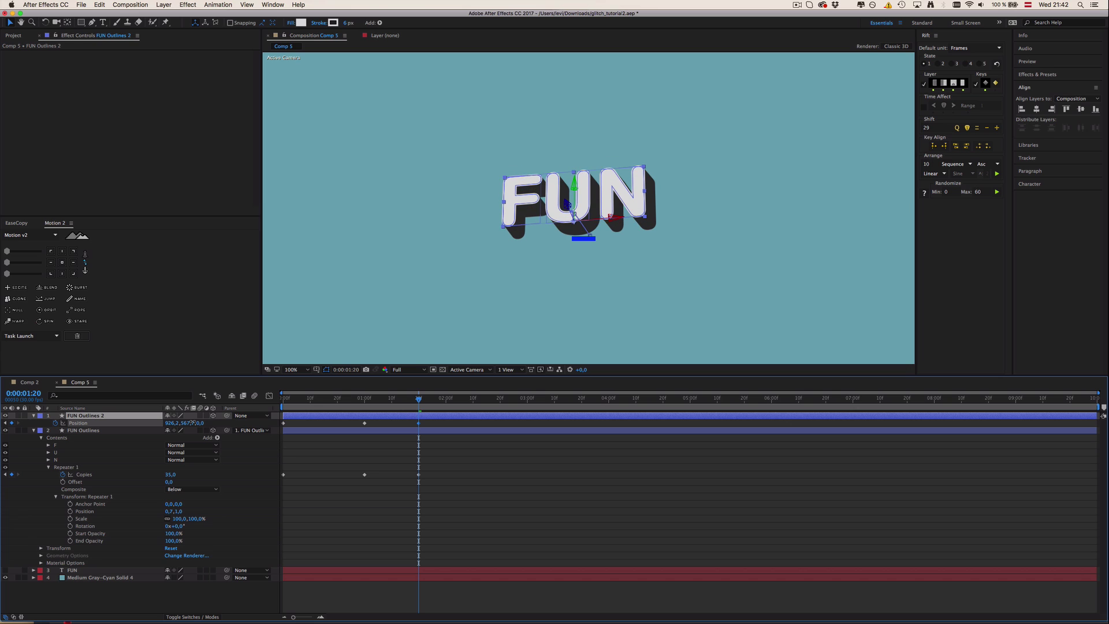
{"action": "key", "text": "Return"}
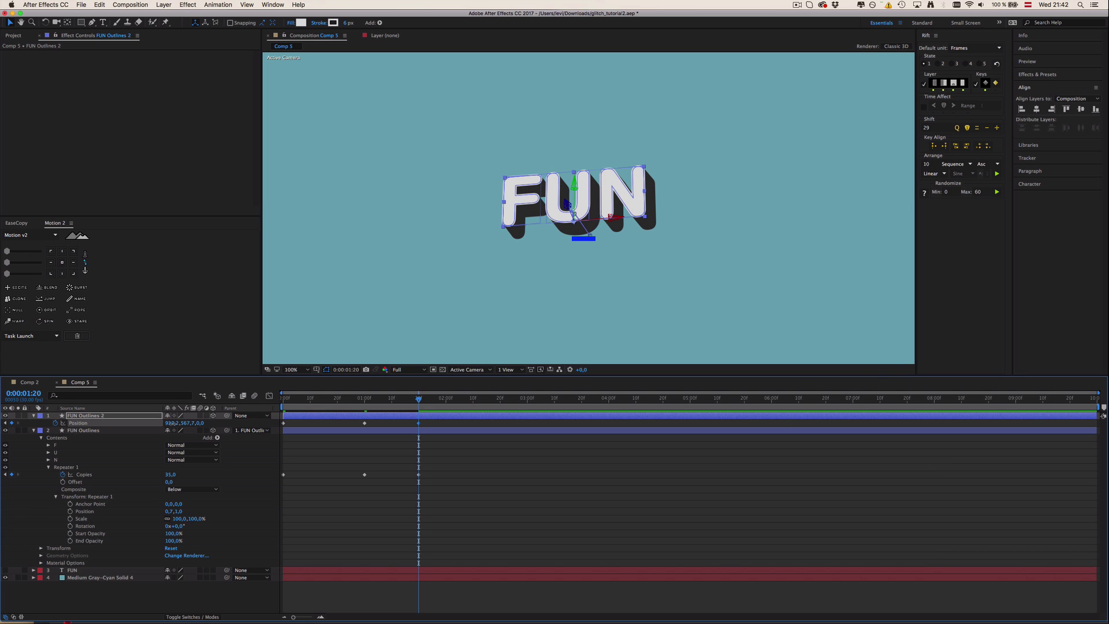
{"action": "left_click_drag", "start_coordinate": [172, 424], "coordinate": [172, 423]}
{"action": "left_click", "coordinate": [516, 319]}
{"action": "scroll", "coordinate": [517, 319], "scroll_direction": "down", "scroll_amount": 2}
Preview the animation and end the work area at 2 seconds.
{"action": "key", "text": "ctrl+0"}
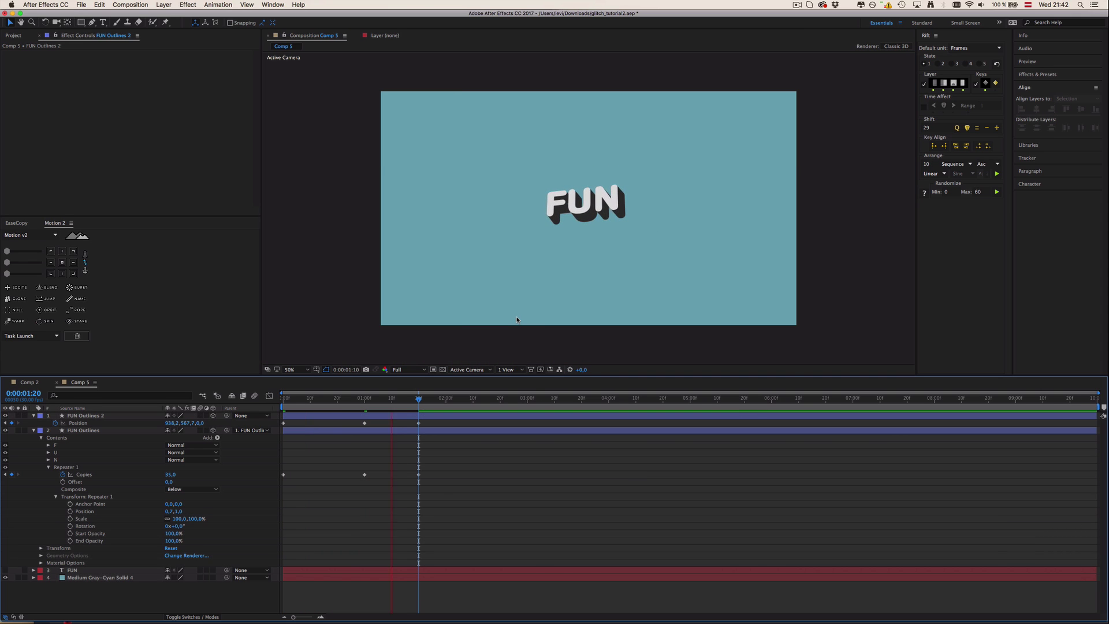
{"action": "key", "text": "space"}
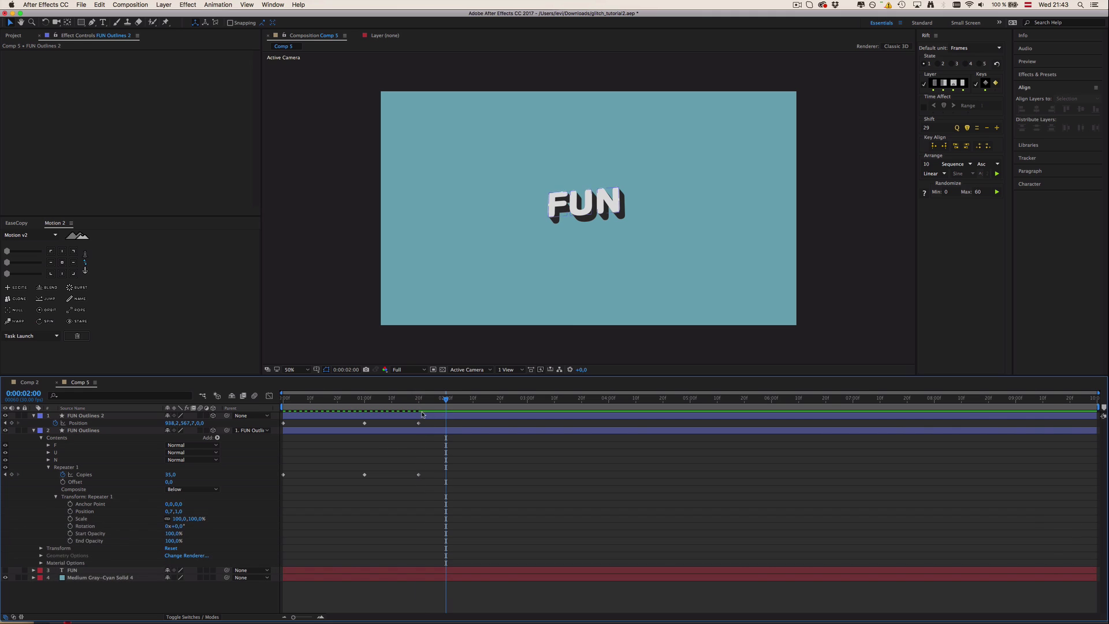
{"action": "left_click_drag", "start_coordinate": [417, 399], "coordinate": [274, 407]}
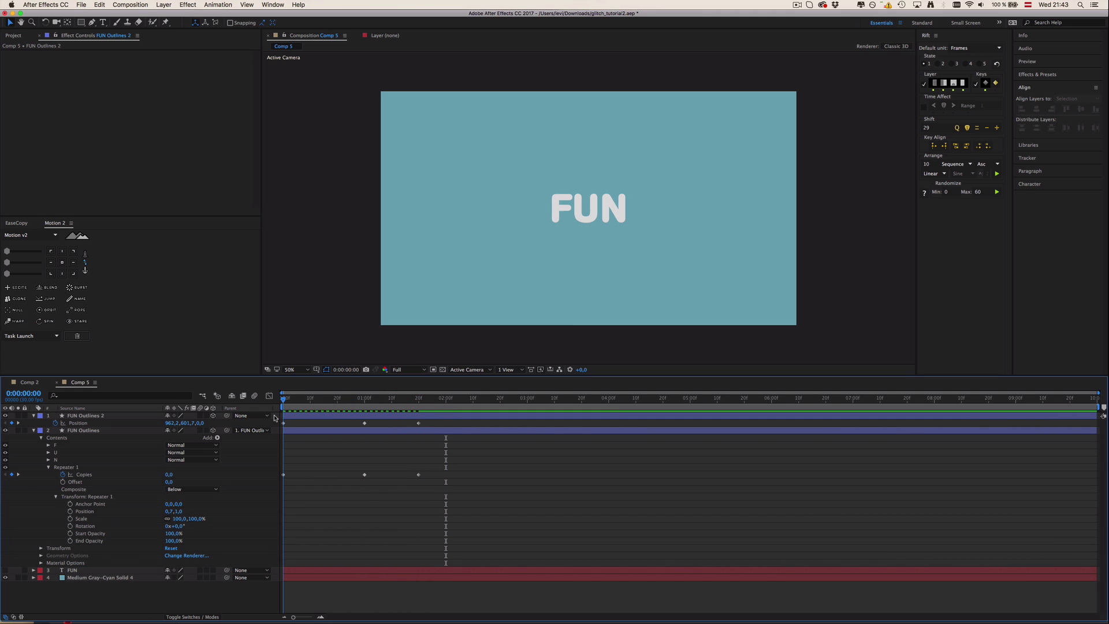
{"action": "left_click", "coordinate": [444, 401]}
{"action": "key", "text": "n"}
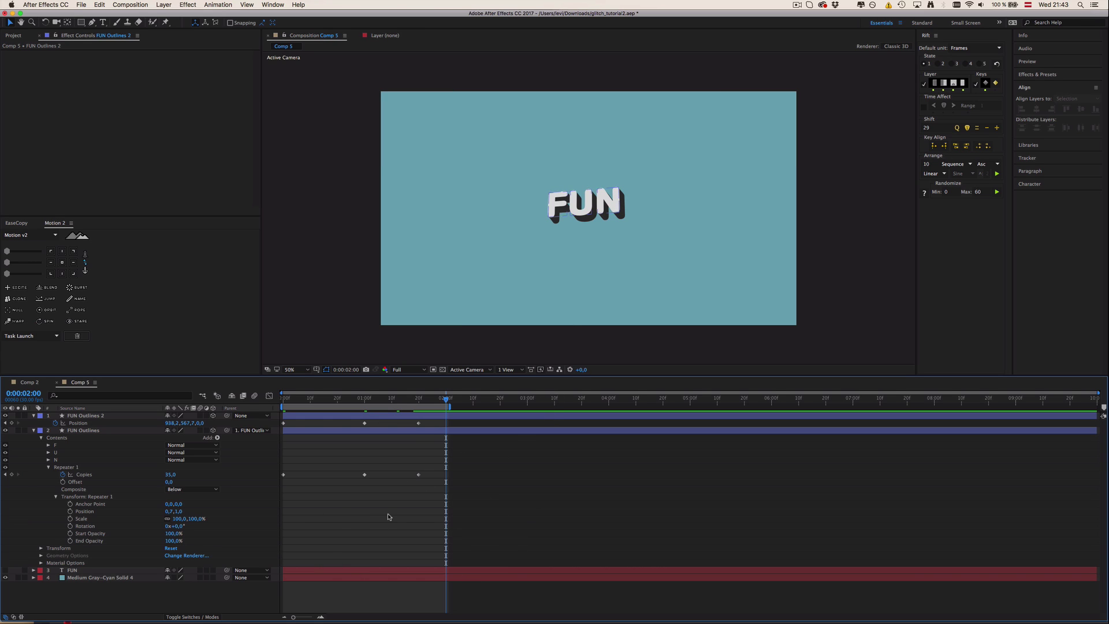
Easy-ease all keyframes of both outline layers and show the speed graph.
{"action": "key", "text": "u"}
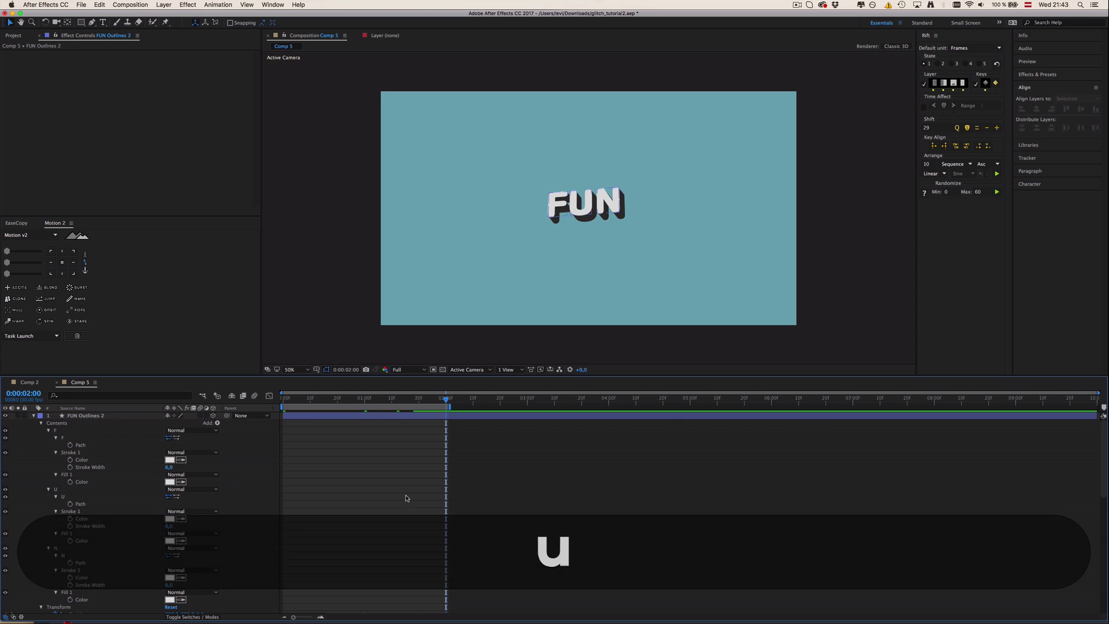
{"action": "key", "text": "u"}
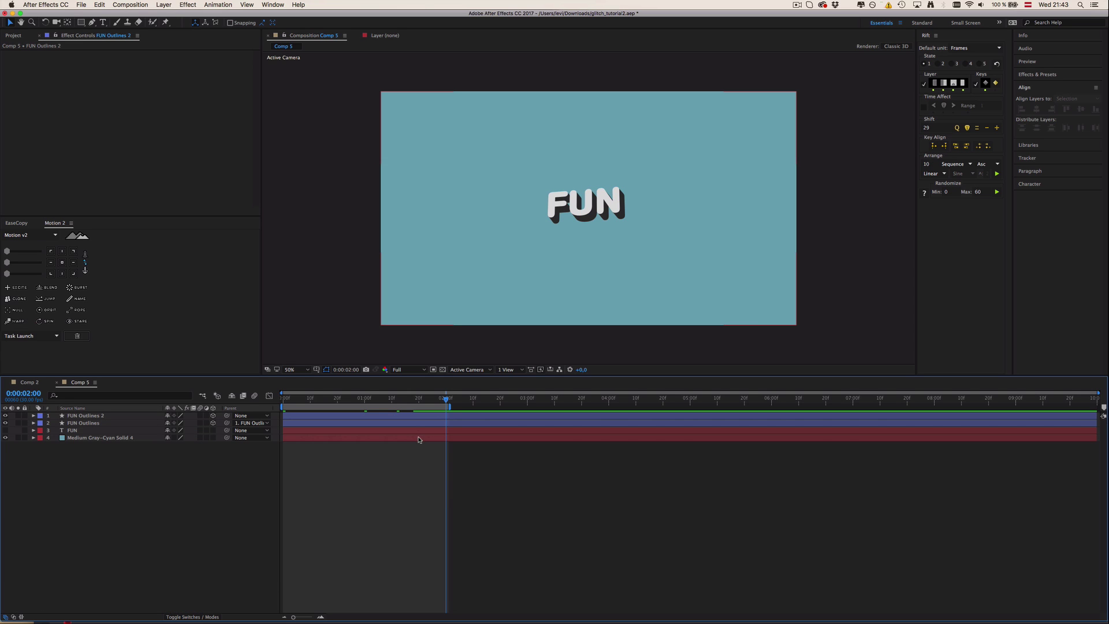
{"action": "key", "text": "u"}
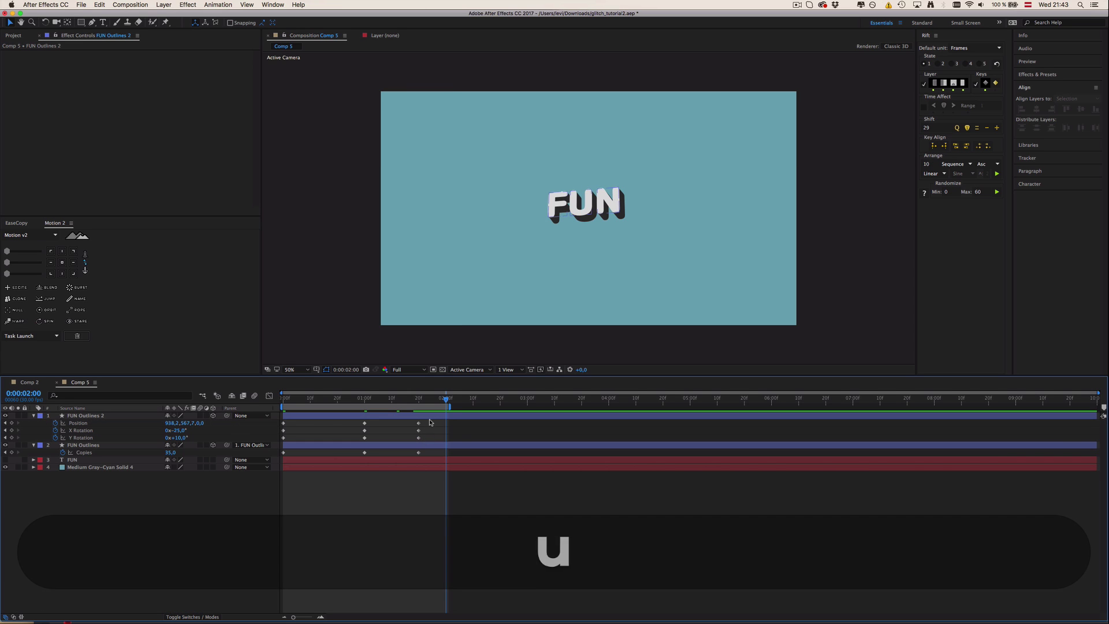
{"action": "left_click_drag", "start_coordinate": [429, 422], "coordinate": [282, 457]}
{"action": "key", "text": "F9"}
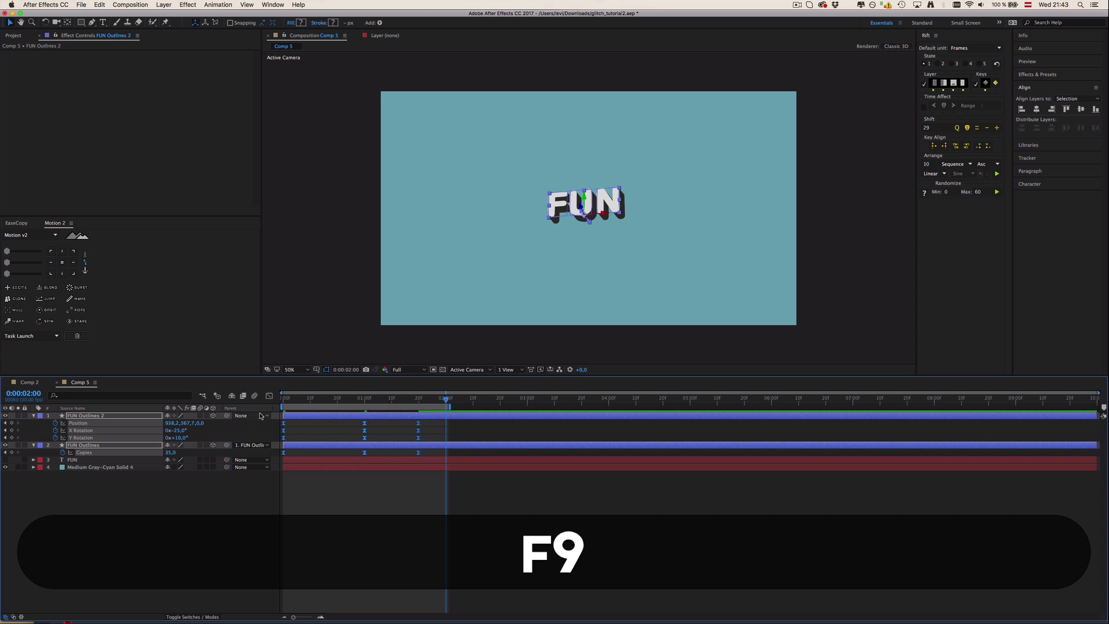
{"action": "left_click", "coordinate": [269, 395]}
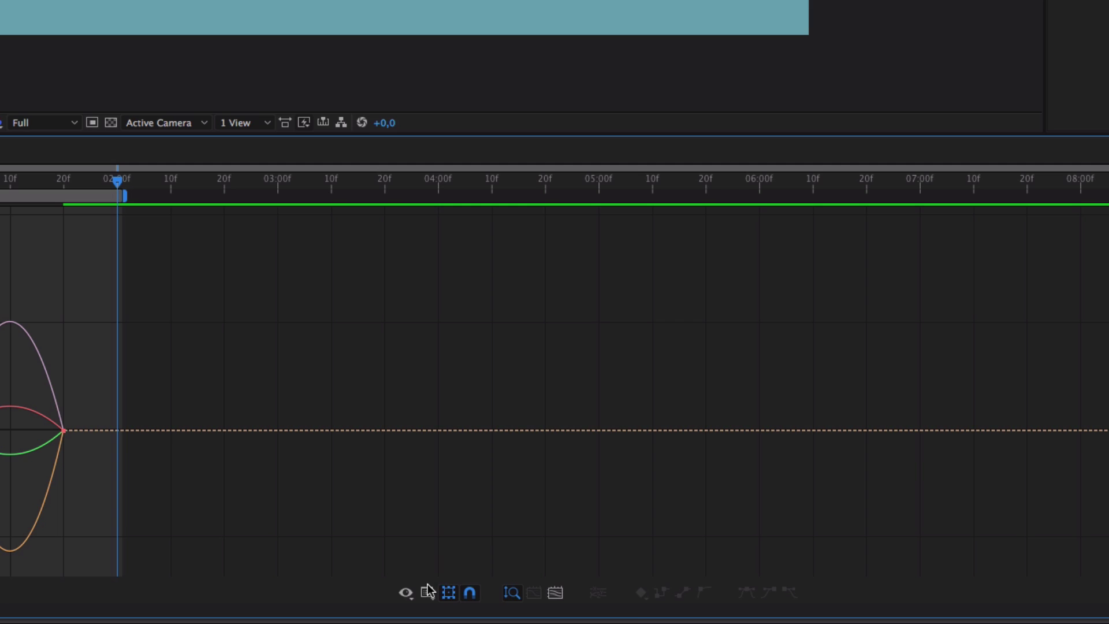
{"action": "left_click", "coordinate": [592, 608]}
{"action": "left_click", "coordinate": [615, 544]}
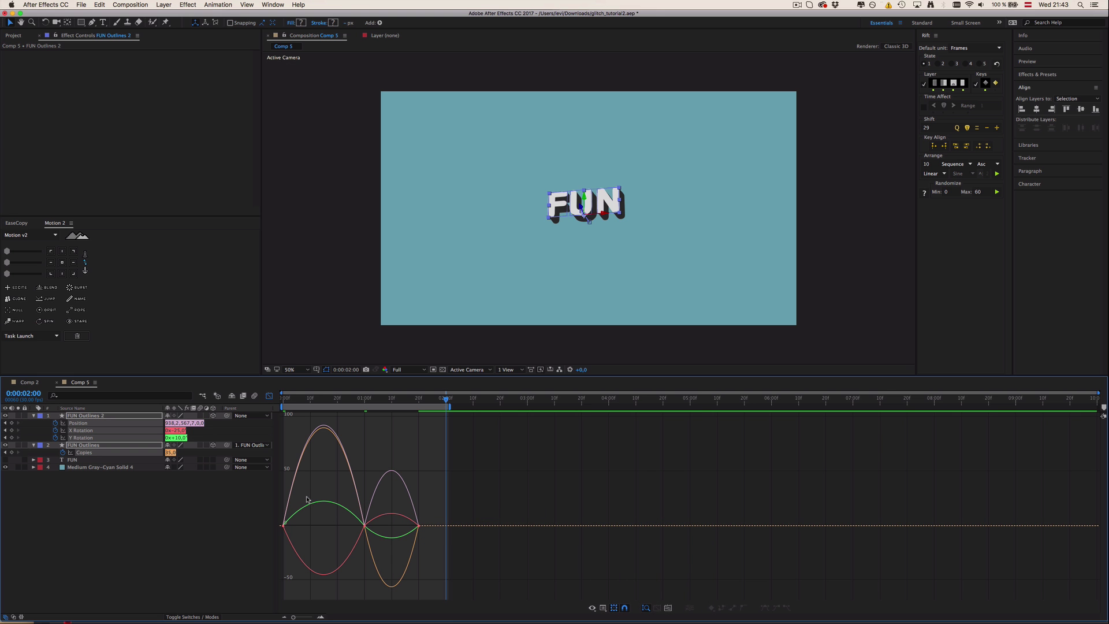
Lengthen the ease out of the first keyframes in the speed graph.
{"action": "left_click", "coordinate": [297, 398]}
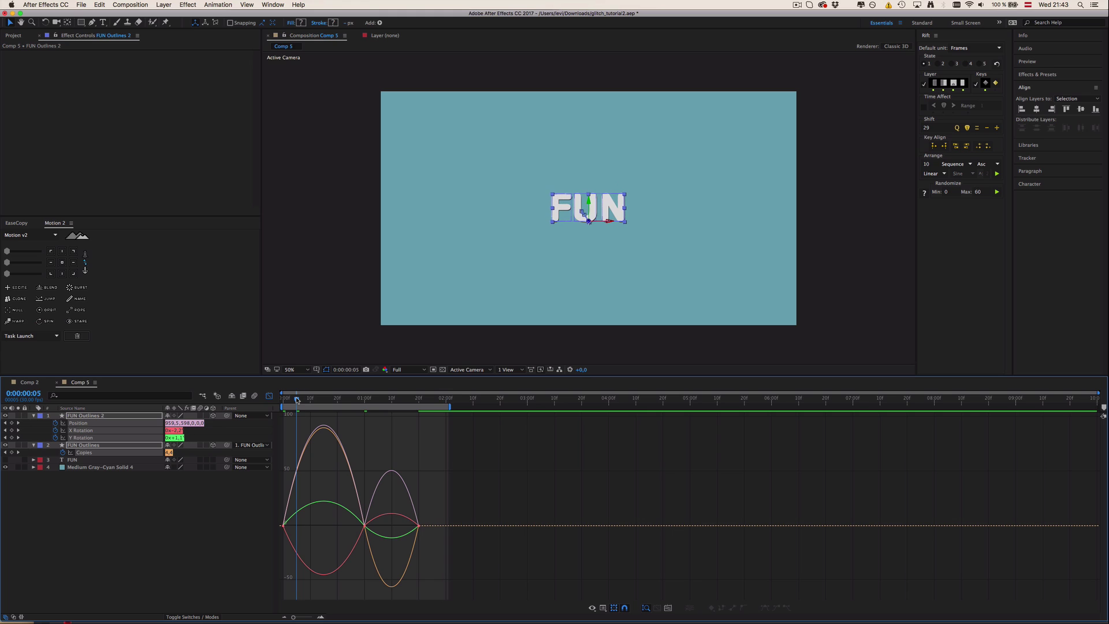
{"action": "left_click_drag", "start_coordinate": [296, 398], "coordinate": [333, 398]}
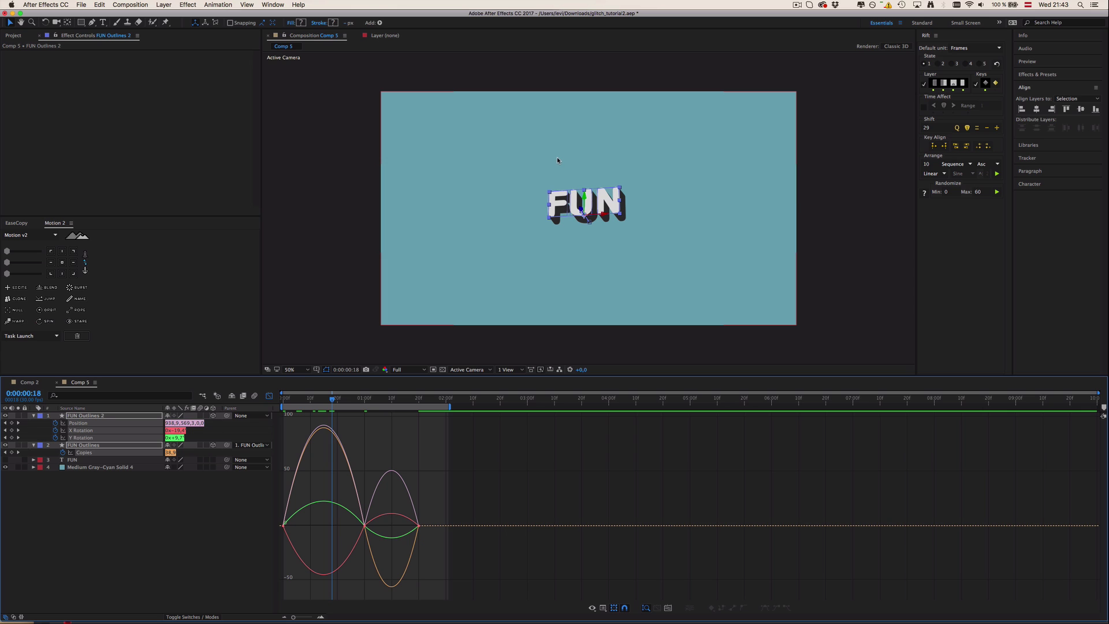
{"action": "left_click_drag", "start_coordinate": [301, 498], "coordinate": [278, 540]}
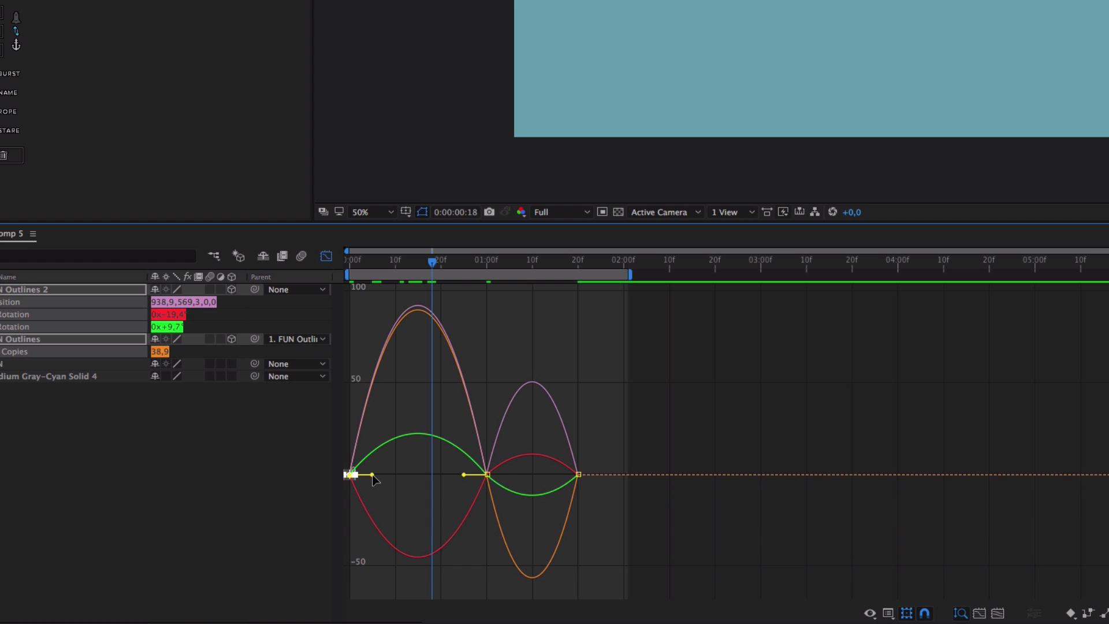
{"action": "left_click_drag", "start_coordinate": [372, 475], "coordinate": [380, 475]}
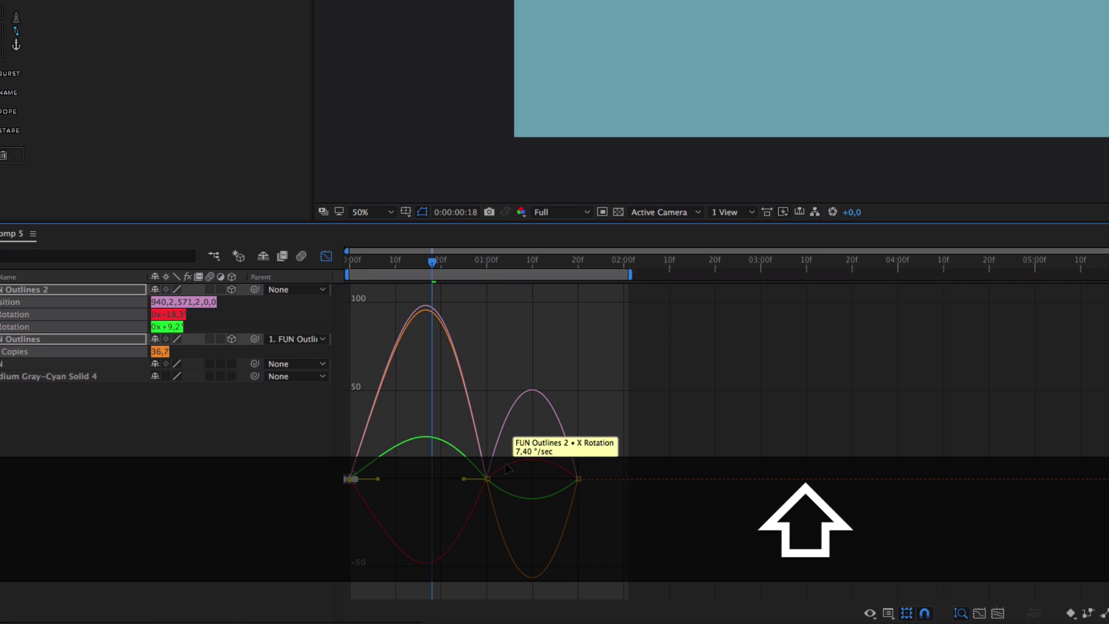
{"action": "left_click_drag", "start_coordinate": [508, 460], "coordinate": [484, 489]}
{"action": "key", "text": "super+z"}
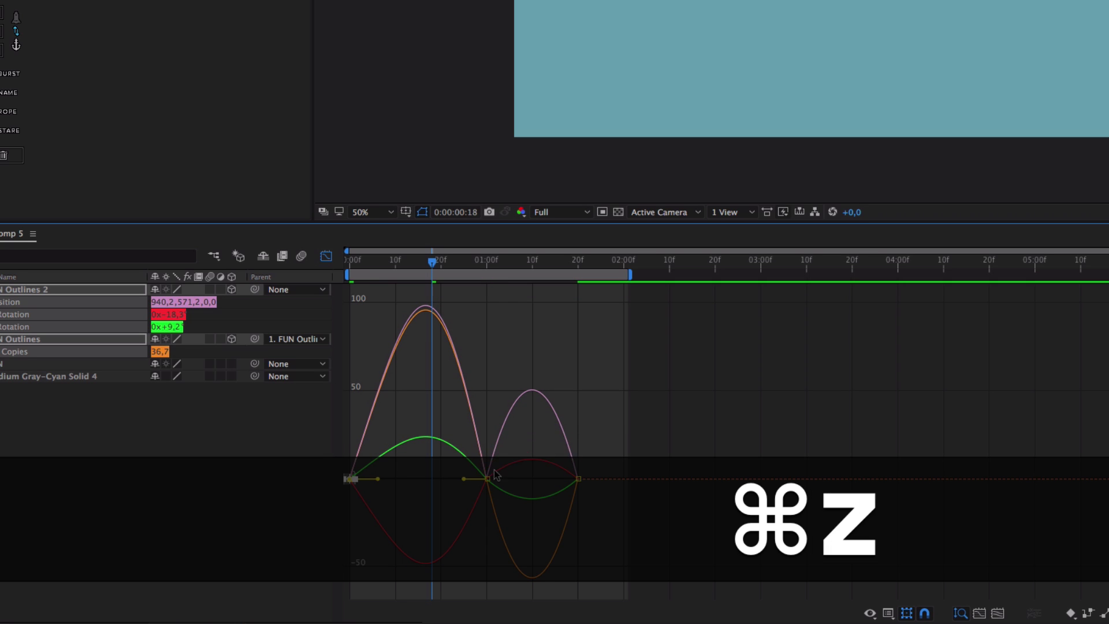
Stretch the incoming ease of the middle and final keyframes, then preview.
{"action": "left_click", "coordinate": [486, 478]}
{"action": "left_click_drag", "start_coordinate": [482, 479], "coordinate": [517, 492]}
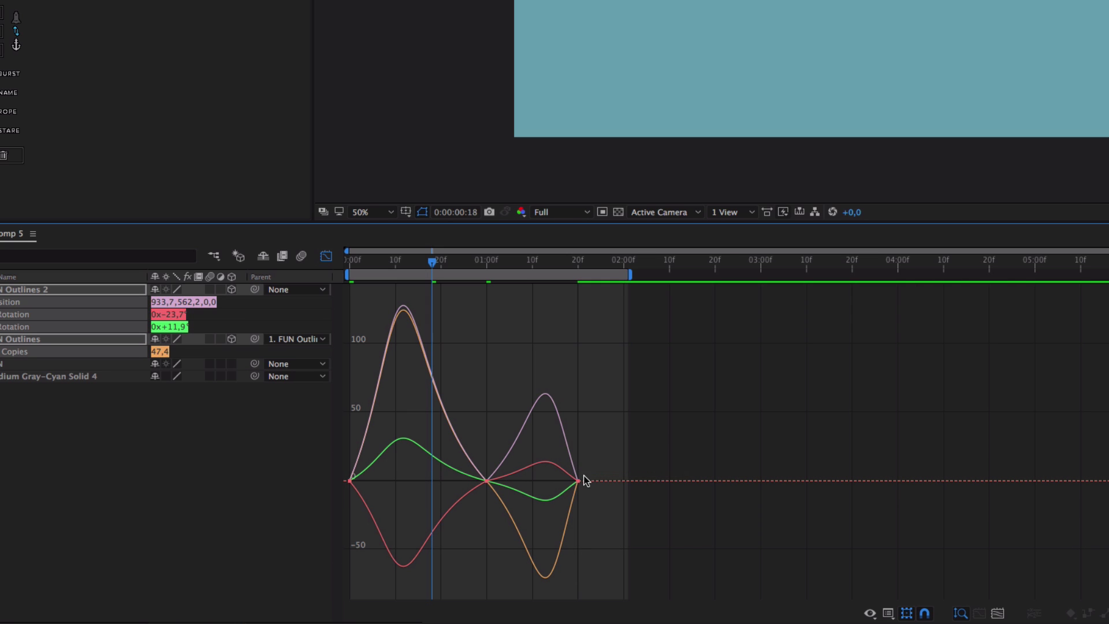
{"action": "left_click", "coordinate": [578, 481]}
{"action": "left_click_drag", "start_coordinate": [561, 484], "coordinate": [544, 483]}
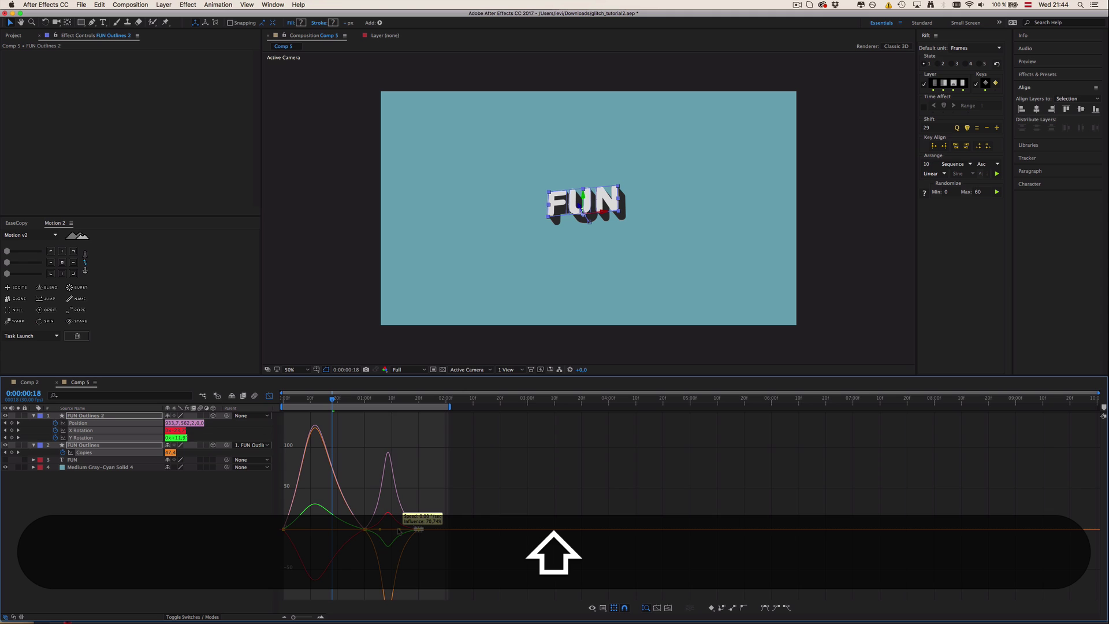
{"action": "left_click_drag", "start_coordinate": [398, 530], "coordinate": [399, 530]}
{"action": "key", "text": "ctrl+0"}
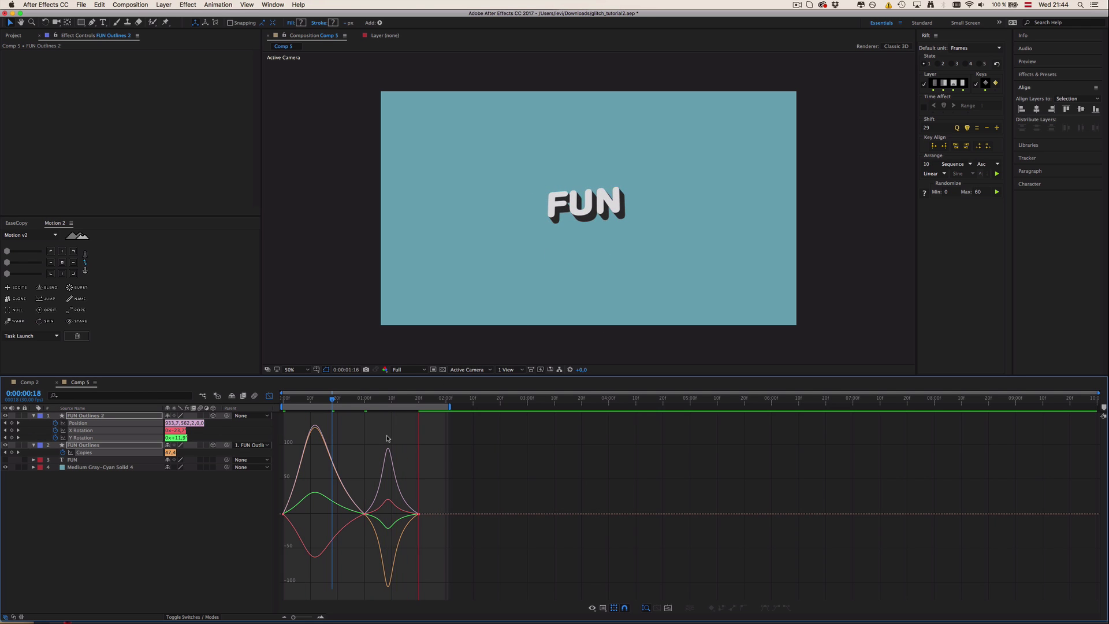
{"action": "key", "text": "space"}
Lengthen the easing of the middle Y Rotation keyframe and preview again.
{"action": "left_click_drag", "start_coordinate": [382, 498], "coordinate": [347, 520]}
{"action": "key", "text": "ctrl+0"}
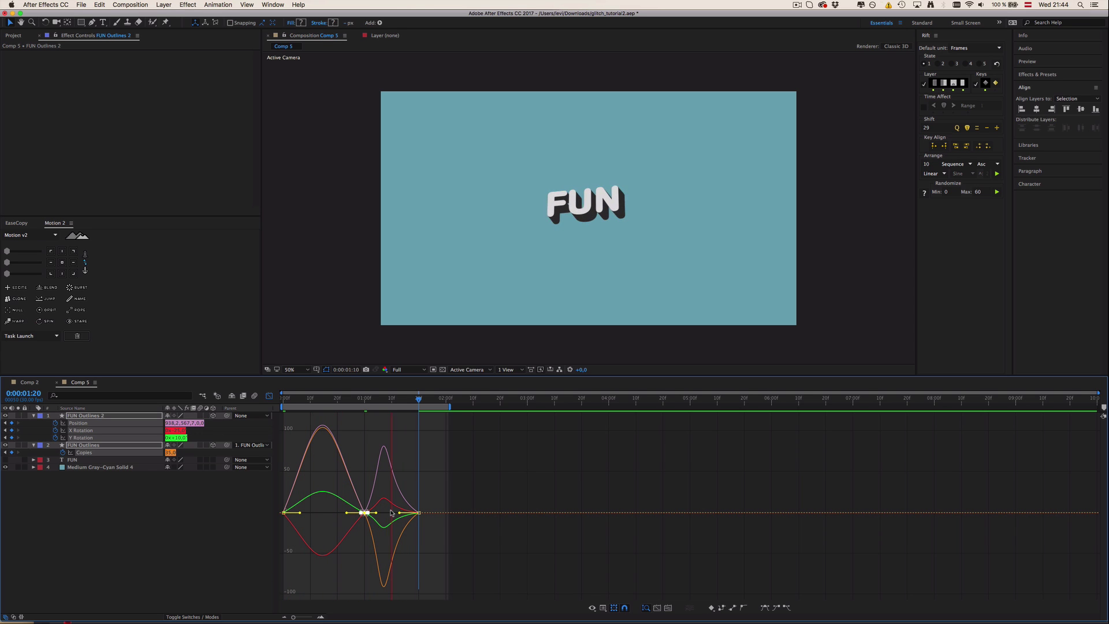
{"action": "key", "text": "space"}
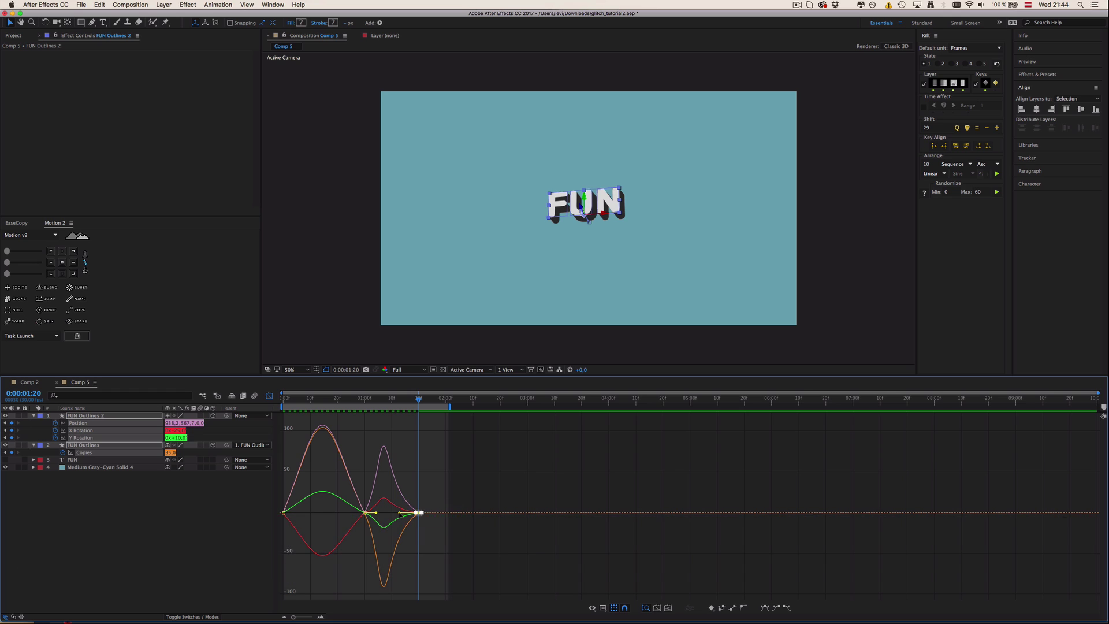
{"action": "left_click_drag", "start_coordinate": [398, 518], "coordinate": [404, 516]}
{"action": "key", "text": "ctrl+shift+0"}
{"action": "key", "text": "ctrl+0"}
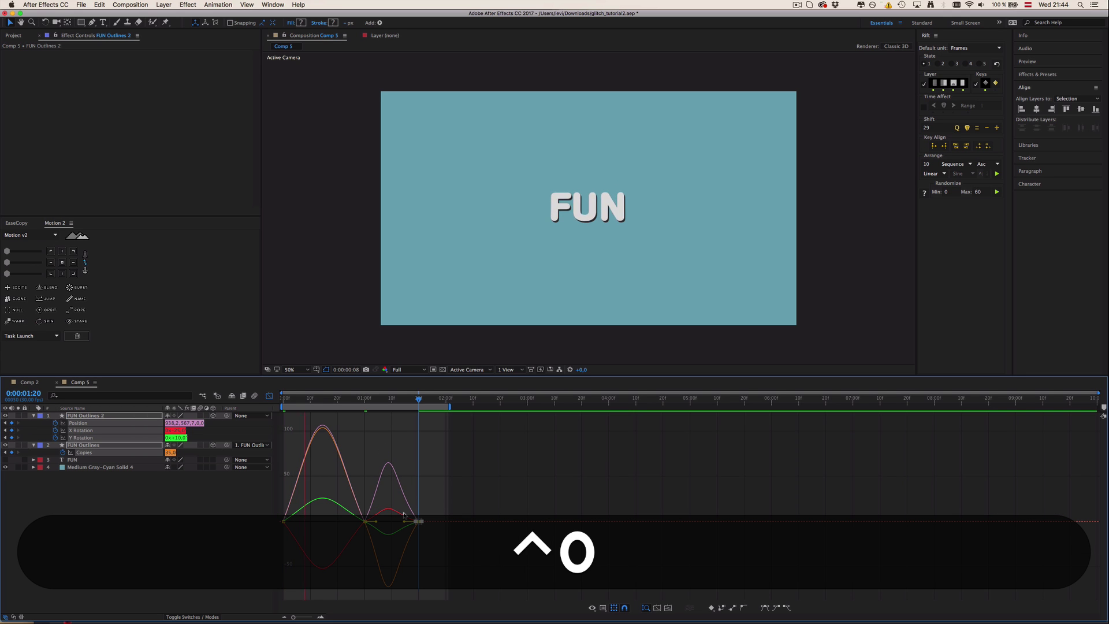
{"action": "key", "text": "space"}
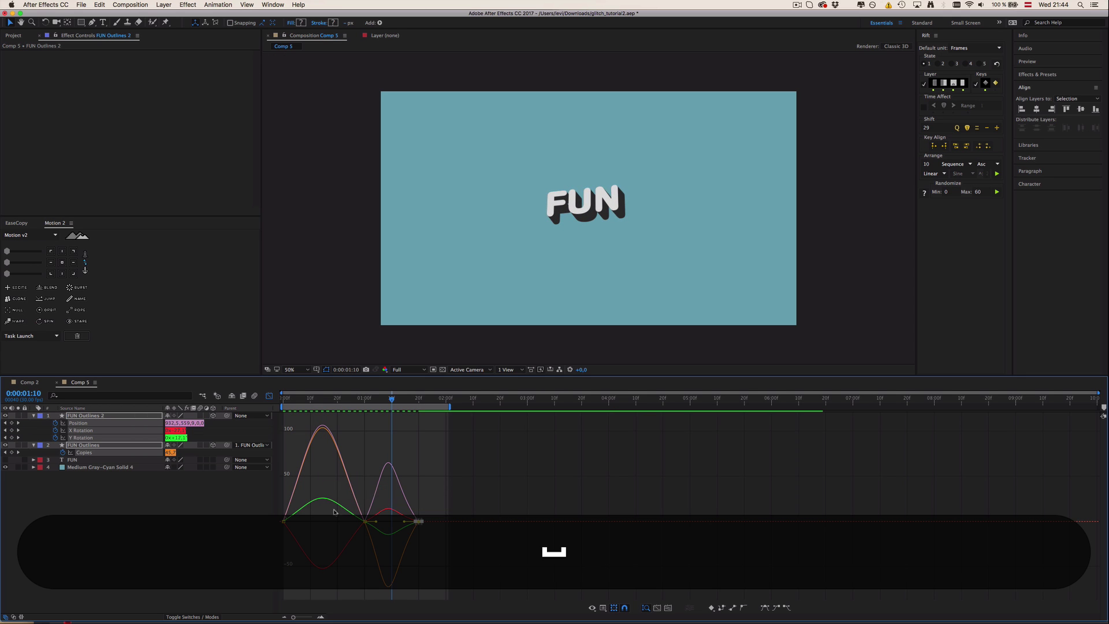
Extend the incoming ease of the one-second keyframes and preview the result.
{"action": "left_click_drag", "start_coordinate": [367, 514], "coordinate": [341, 523]}
{"action": "left_click", "coordinate": [385, 513]}
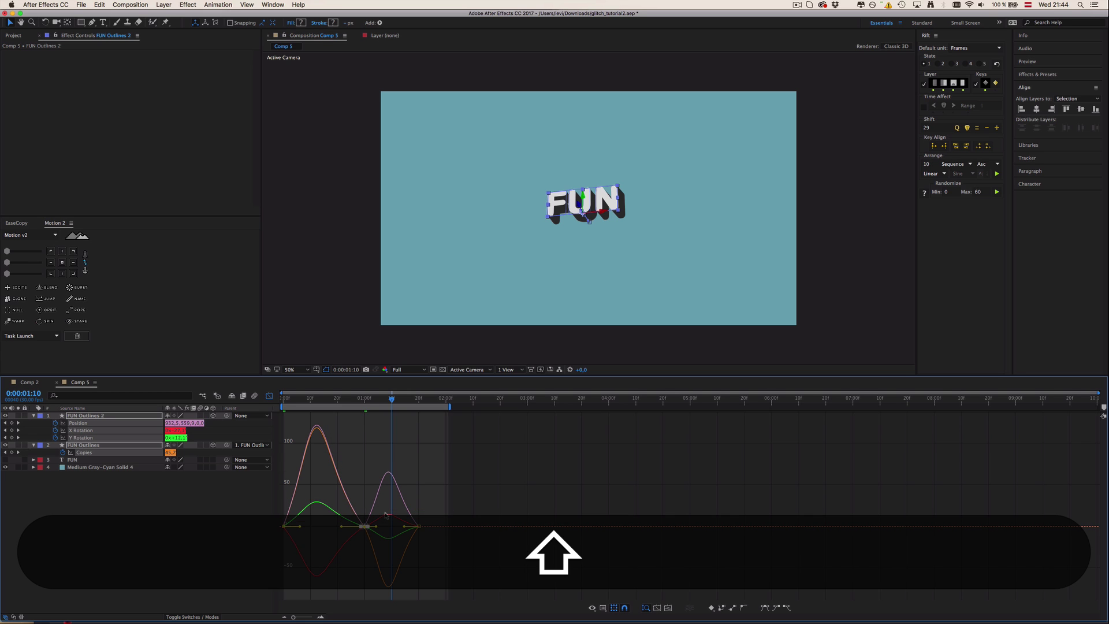
{"action": "key", "text": "ctrl+0"}
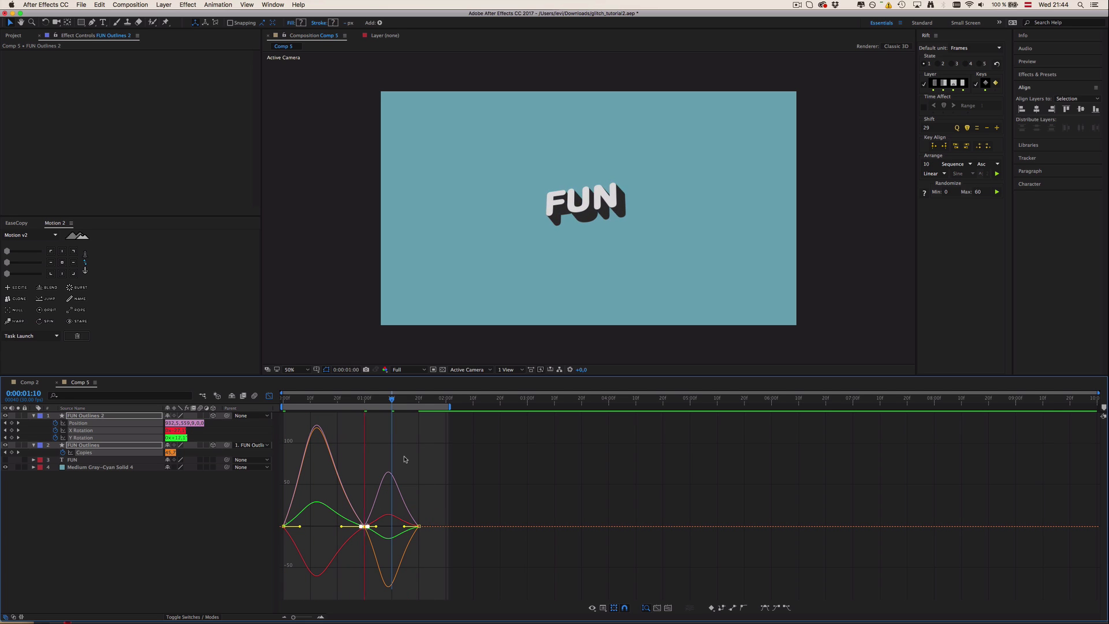
{"action": "key", "text": "space"}
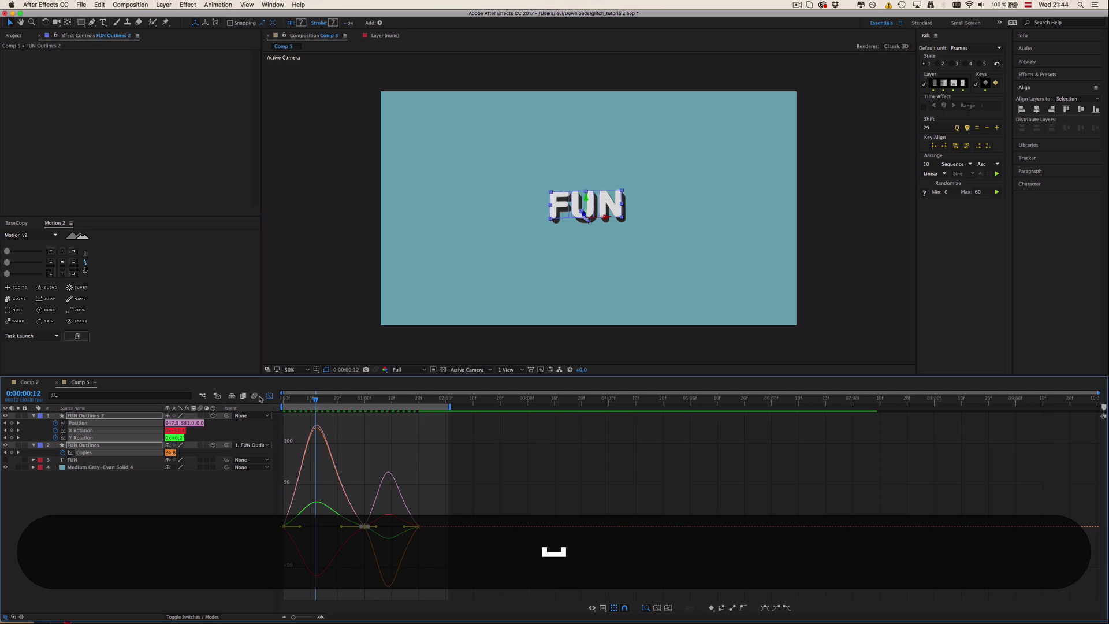
Leave the Graph Editor and save the project.
{"action": "left_click", "coordinate": [267, 396]}
{"action": "left_click", "coordinate": [441, 501]}
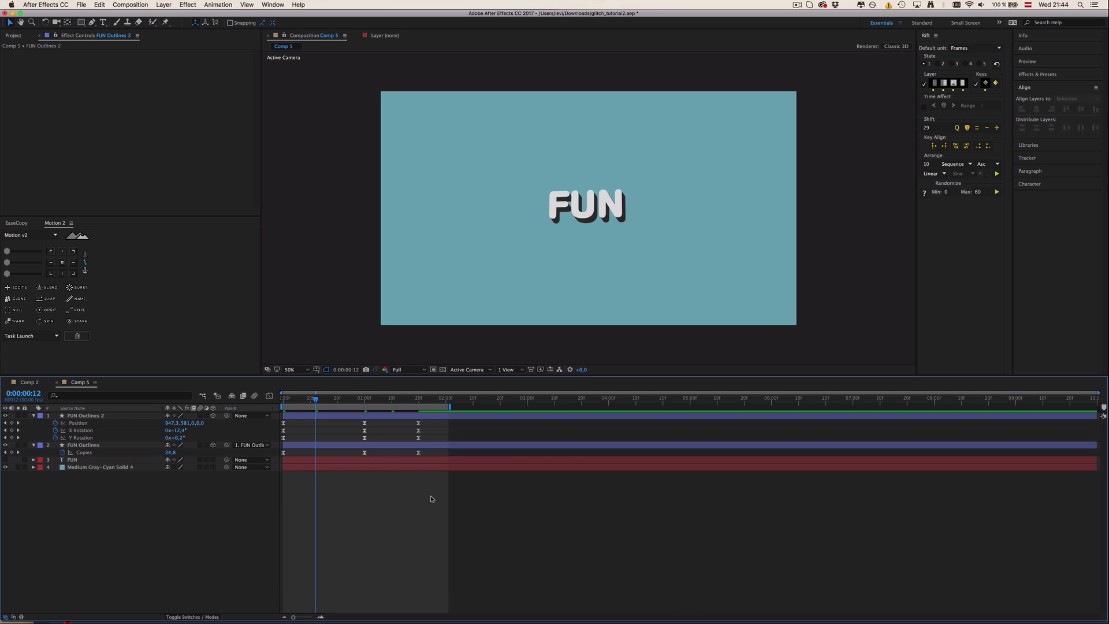
{"action": "key", "text": "super"}
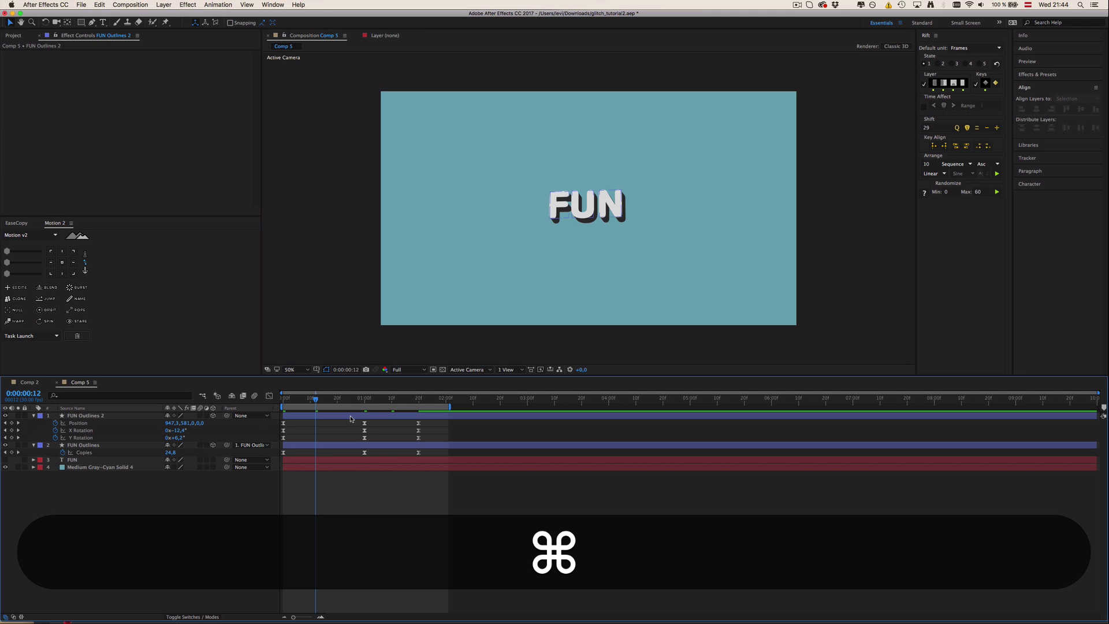
{"action": "key", "text": "super+s"}
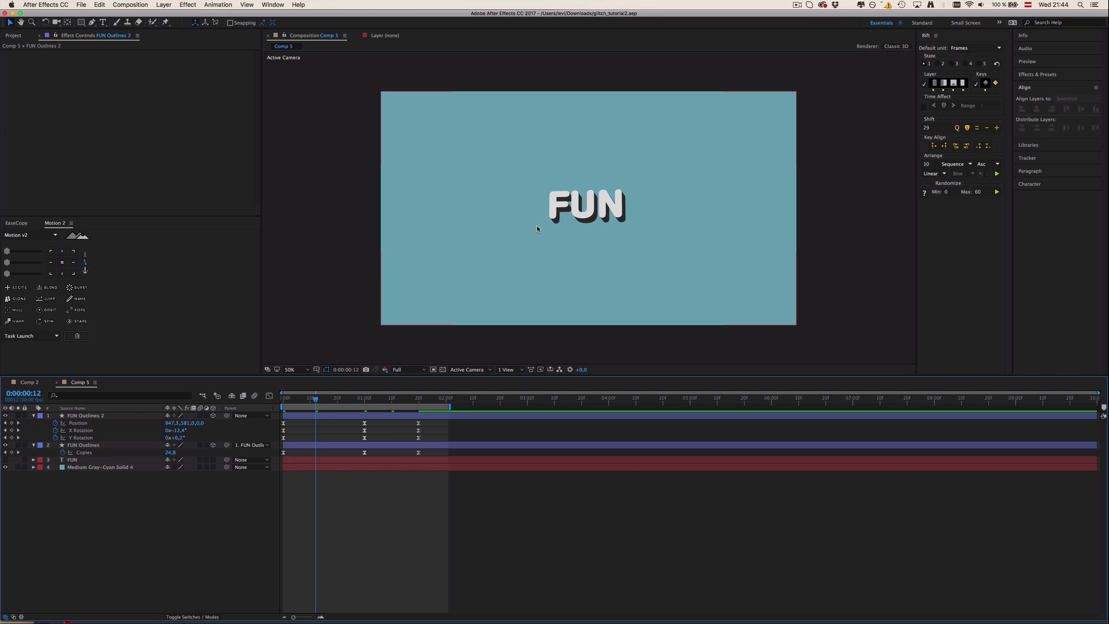
Duplicate FUN Outlines twice and delete its U and N groups, leaving F.
{"action": "left_click", "coordinate": [87, 445]}
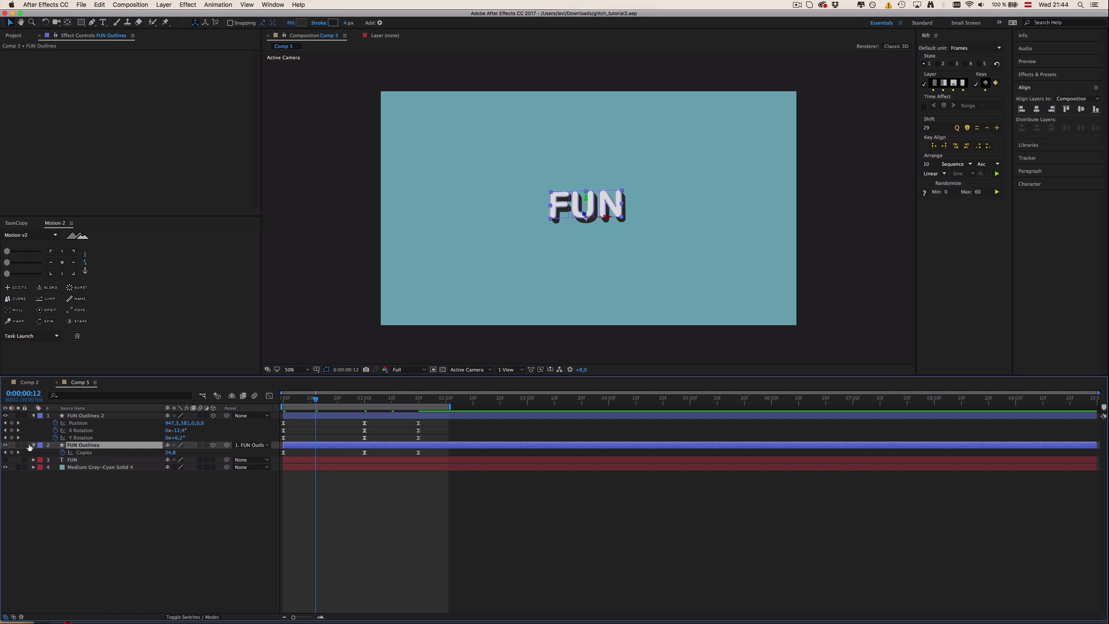
{"action": "left_click", "coordinate": [33, 445]}
{"action": "left_click", "coordinate": [33, 444]}
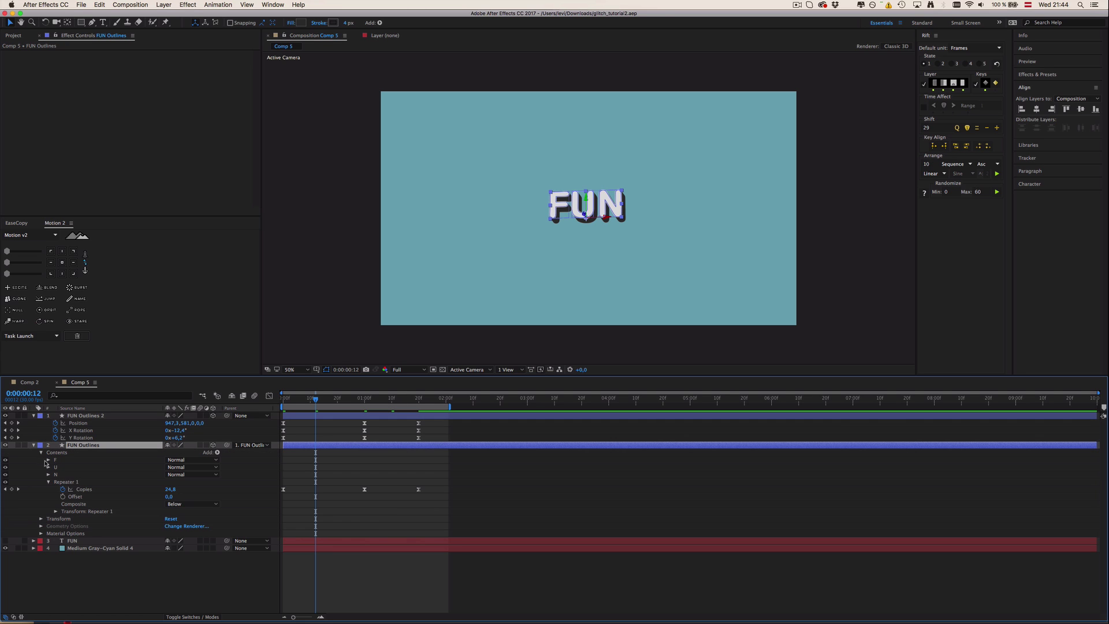
{"action": "key", "text": "super"}
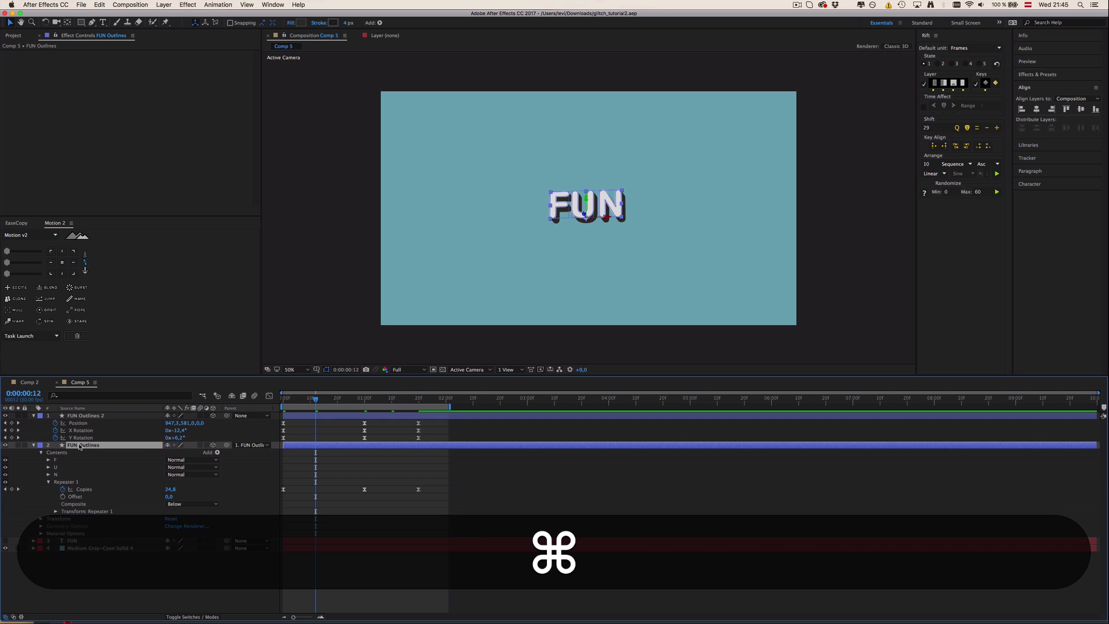
{"action": "key", "text": "super+d"}
{"action": "key", "text": "super+d"}
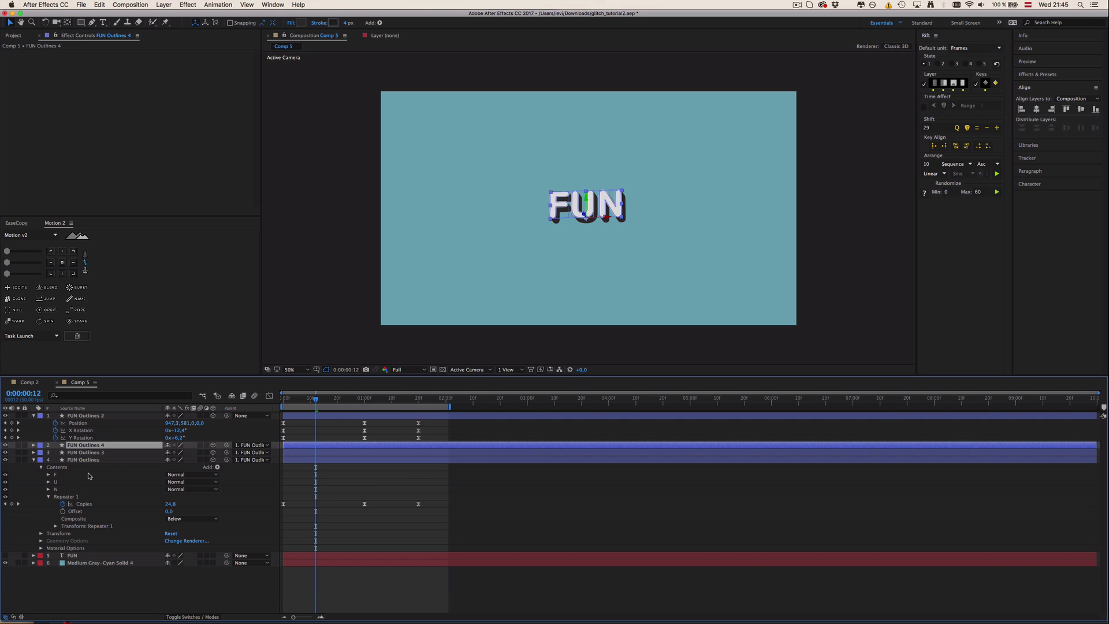
{"action": "left_click", "coordinate": [59, 482]}
{"action": "left_click", "coordinate": [59, 489], "text": "shift"}
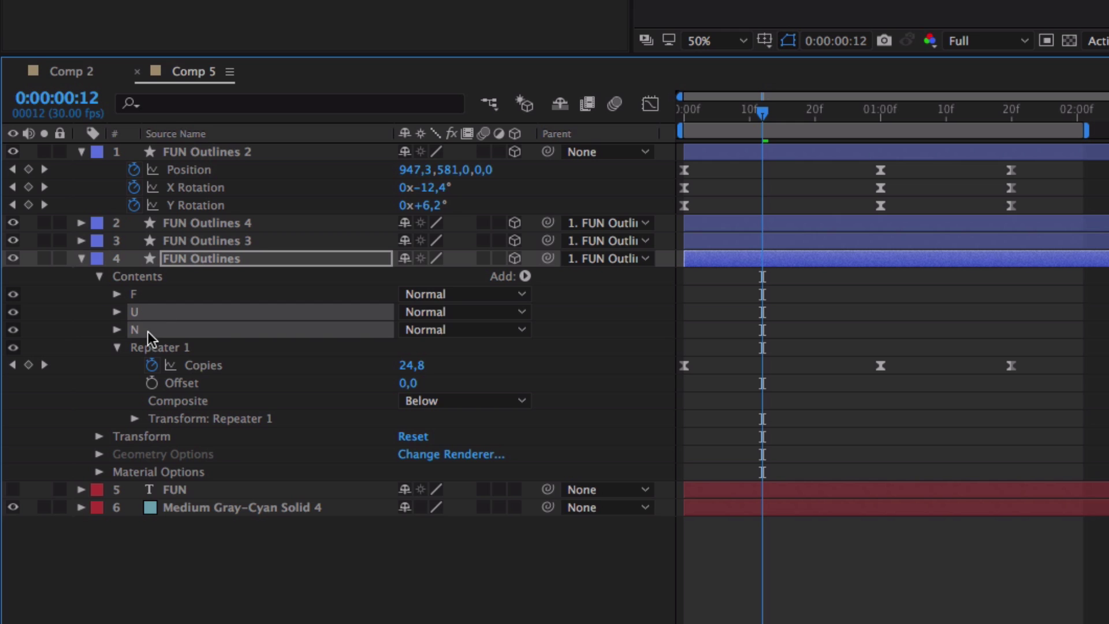
{"action": "key", "text": "Delete"}
Delete the F and N groups from FUN Outlines 3, leaving U.
{"action": "left_click", "coordinate": [81, 240]}
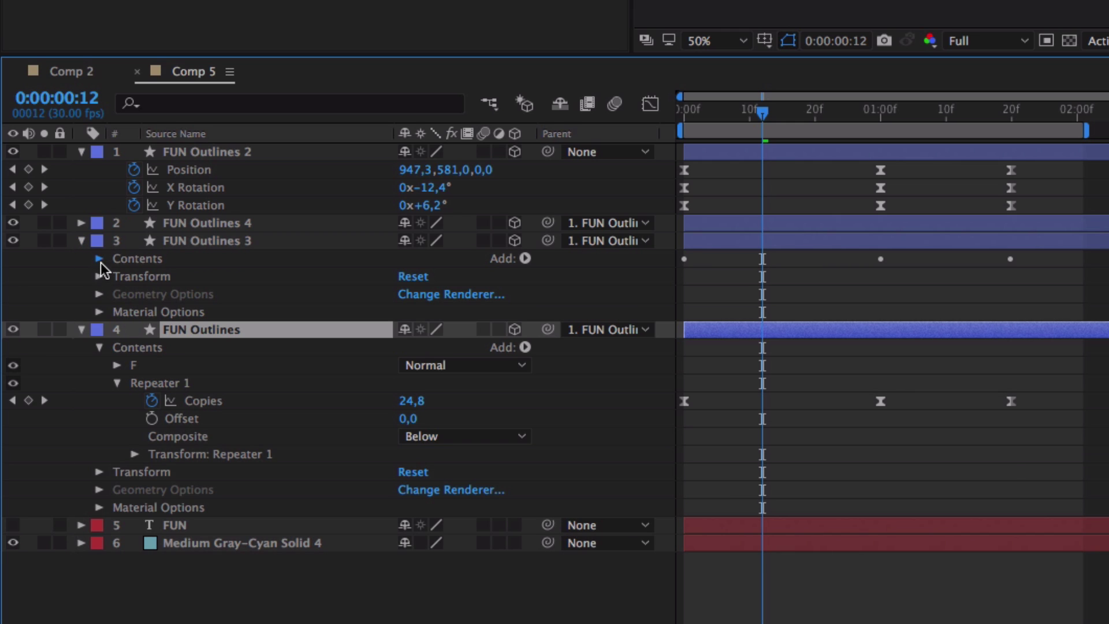
{"action": "left_click", "coordinate": [99, 259]}
{"action": "left_click", "coordinate": [154, 276]}
{"action": "left_click", "coordinate": [148, 312], "text": "super"}
{"action": "key", "text": "Delete"}
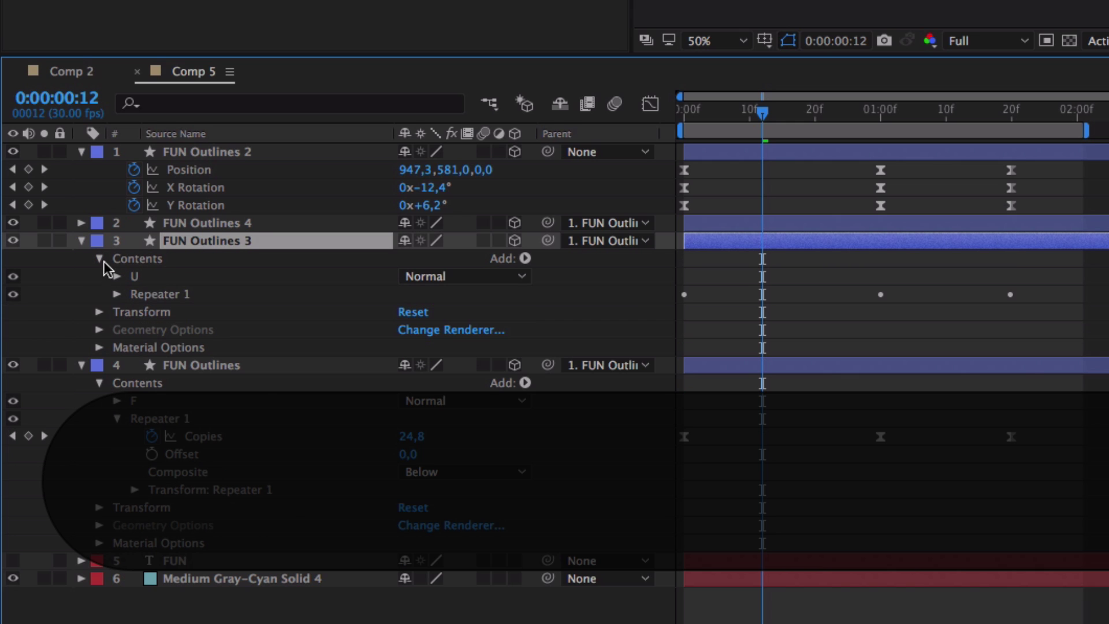
Delete the F and U groups from FUN Outlines 4, leaving N.
{"action": "left_click", "coordinate": [80, 224]}
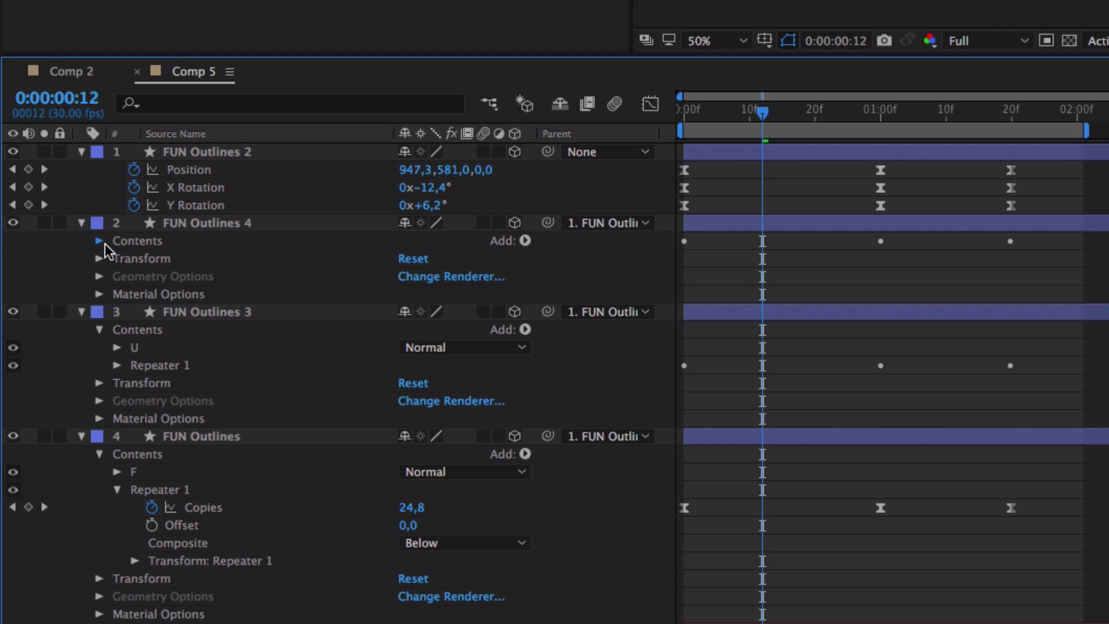
{"action": "left_click", "coordinate": [98, 240]}
{"action": "left_click", "coordinate": [154, 262]}
{"action": "left_click", "coordinate": [145, 279], "text": "super"}
{"action": "key", "text": "Delete"}
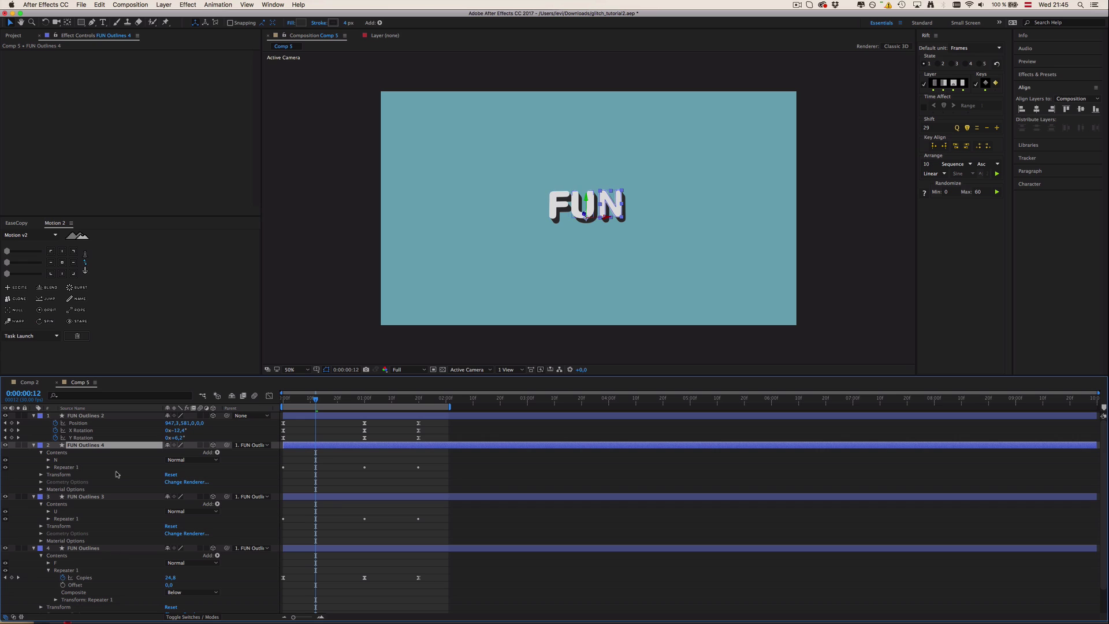
At the one-second mark, duplicate FUN Outlines 2 twice.
{"action": "left_click", "coordinate": [106, 416]}
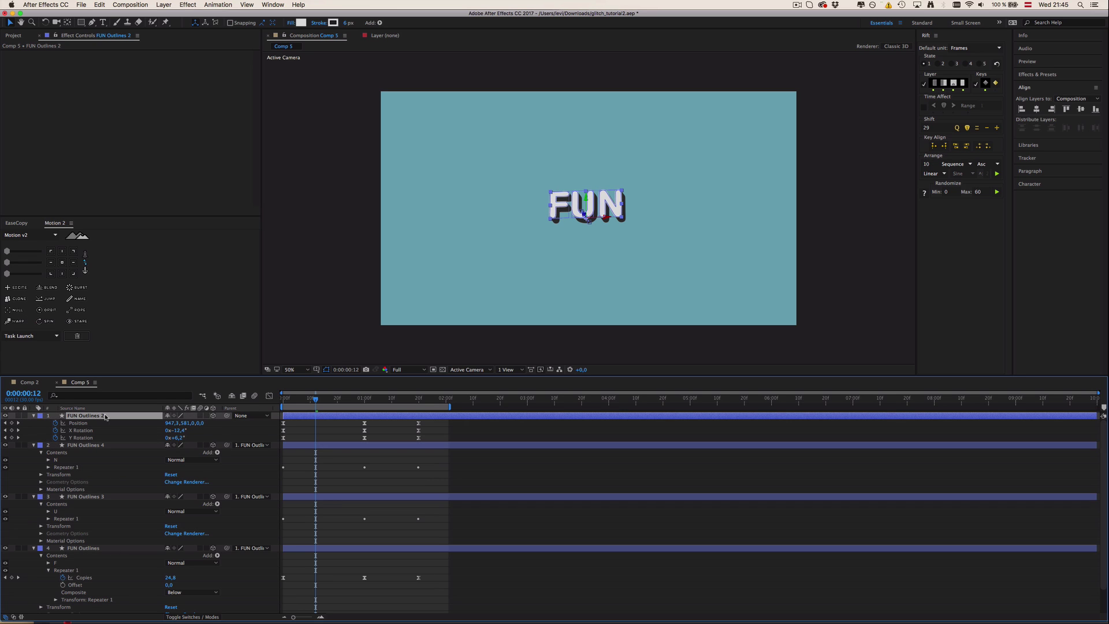
{"action": "left_click_drag", "start_coordinate": [310, 402], "coordinate": [261, 411]}
{"action": "left_click_drag", "start_coordinate": [337, 414], "coordinate": [364, 413]}
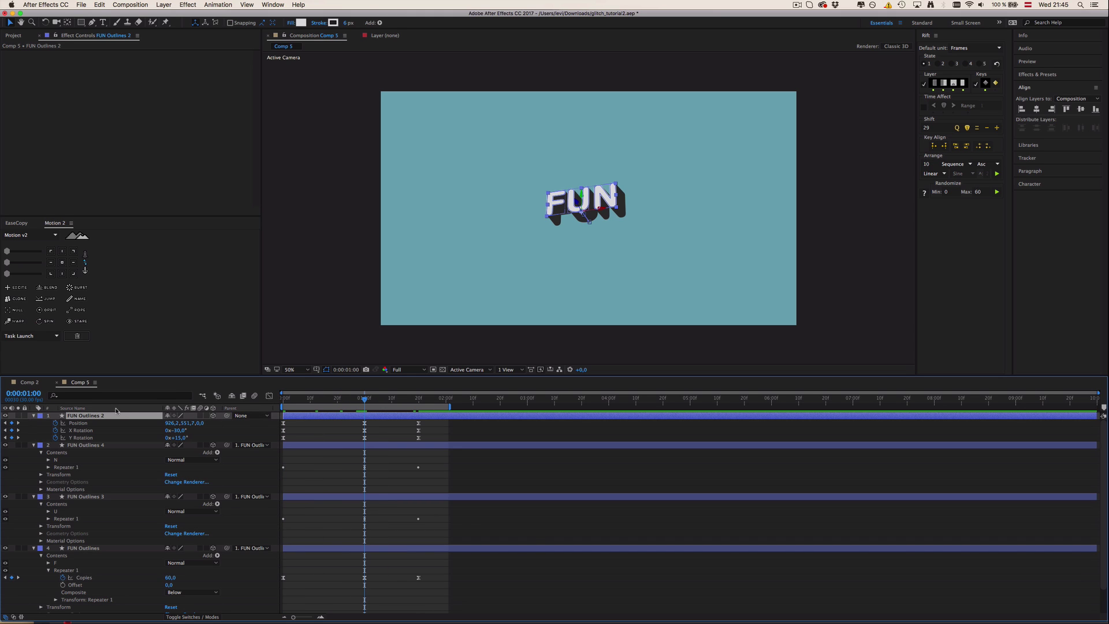
{"action": "key", "text": "super+d"}
{"action": "key", "text": "super+d"}
Delete the U and N groups from FUN Outlines 2, keeping only F.
{"action": "left_click", "coordinate": [33, 430]}
{"action": "left_click", "coordinate": [33, 430]}
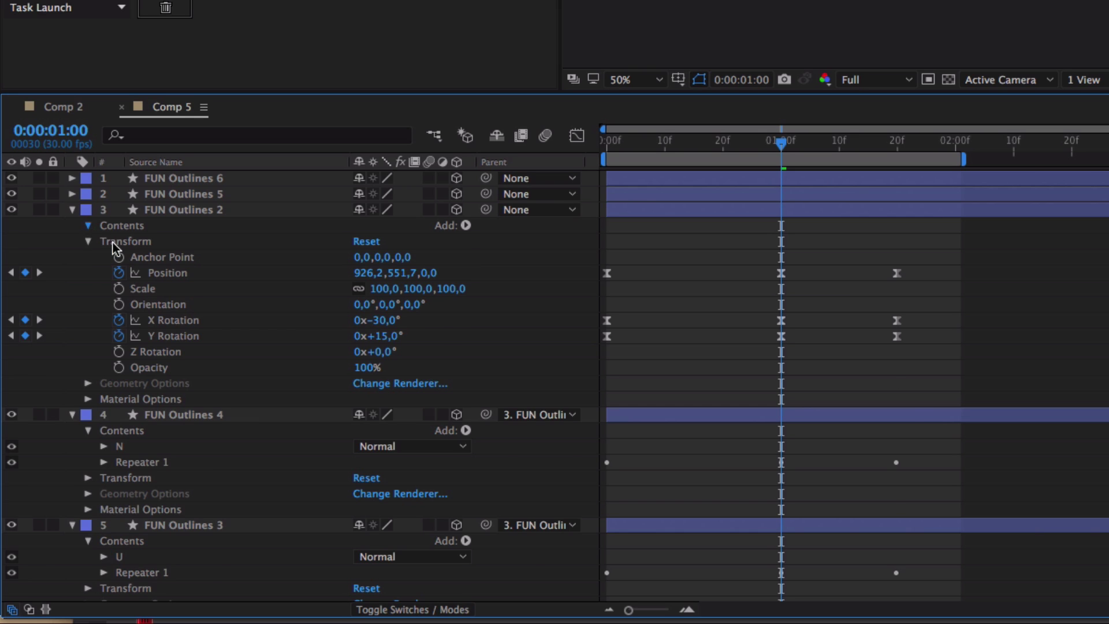
{"action": "left_click", "coordinate": [43, 439]}
{"action": "left_click", "coordinate": [63, 446]}
{"action": "left_click", "coordinate": [130, 255]}
{"action": "left_click", "coordinate": [126, 268], "text": "shift"}
{"action": "key", "text": "BackSpace"}
Delete the F and N groups from FUN Outlines 5, leaving U.
{"action": "left_click", "coordinate": [72, 193]}
{"action": "left_click", "coordinate": [88, 210]}
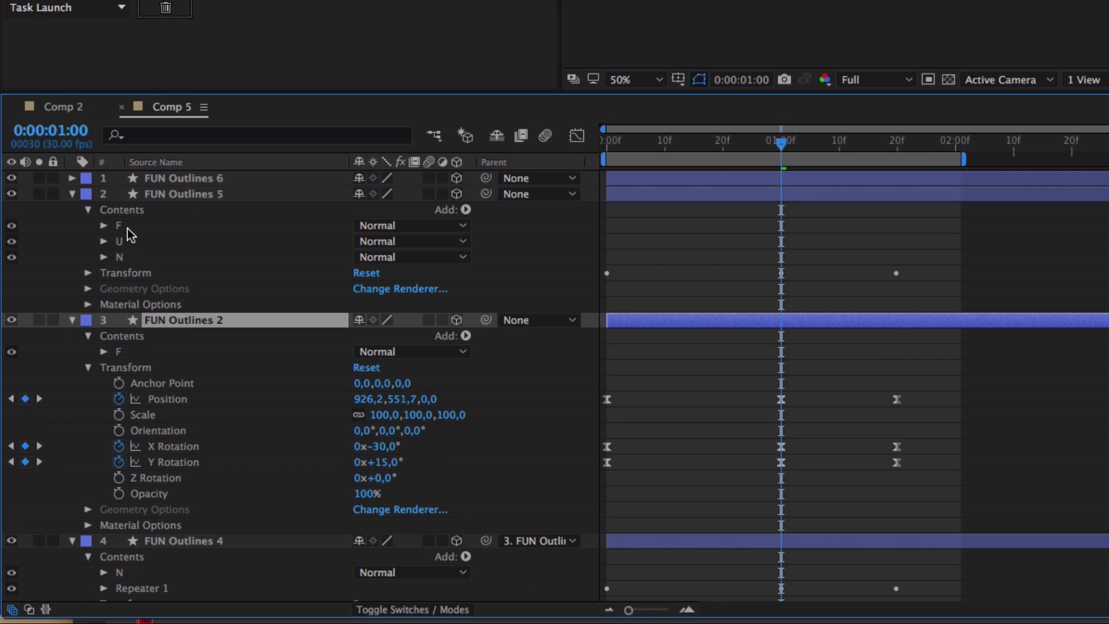
{"action": "left_click", "coordinate": [119, 226]}
{"action": "left_click", "coordinate": [124, 256], "text": "super"}
{"action": "key", "text": "BackSpace"}
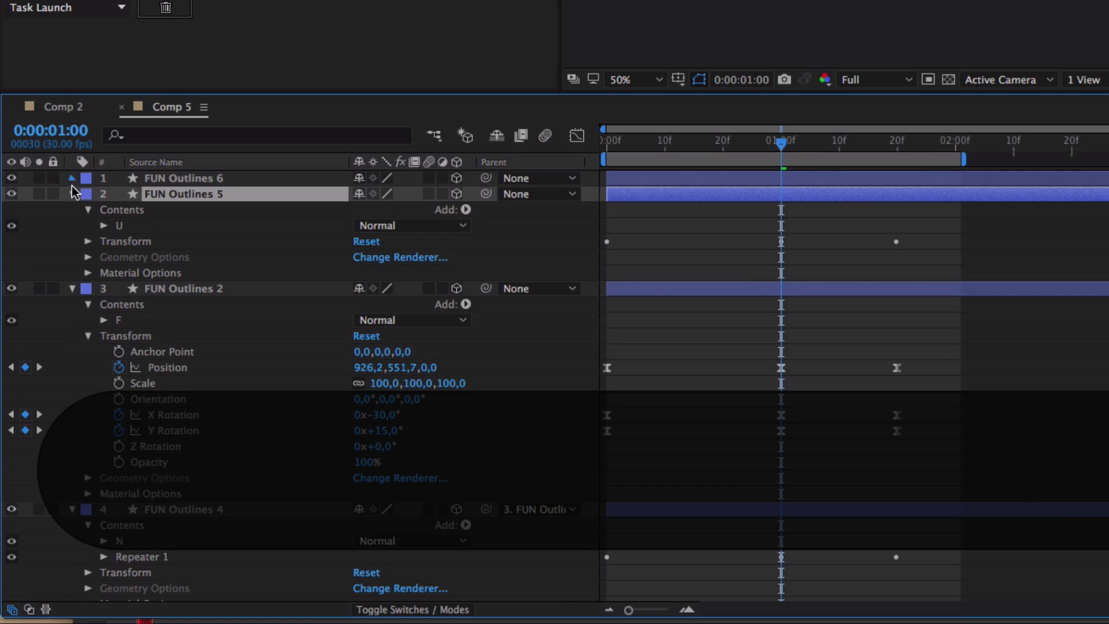
Delete the F and U groups from FUN Outlines 6 leaving N, then preview.
{"action": "left_click", "coordinate": [72, 178]}
{"action": "left_click", "coordinate": [134, 210]}
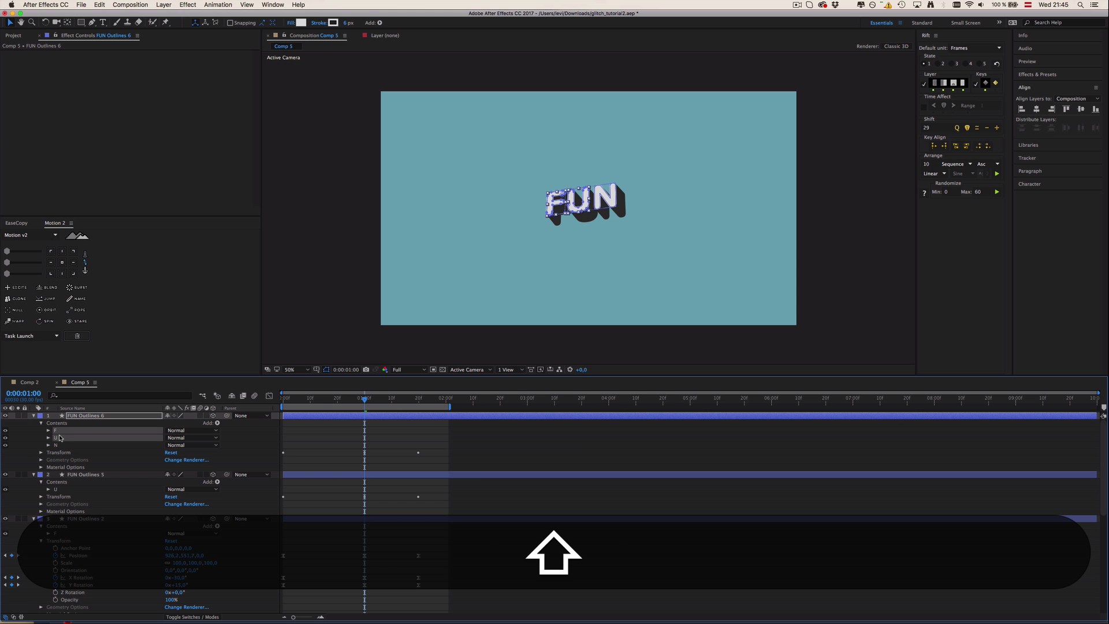
{"action": "left_click", "coordinate": [133, 225], "text": "shift"}
{"action": "key", "text": "BackSpace"}
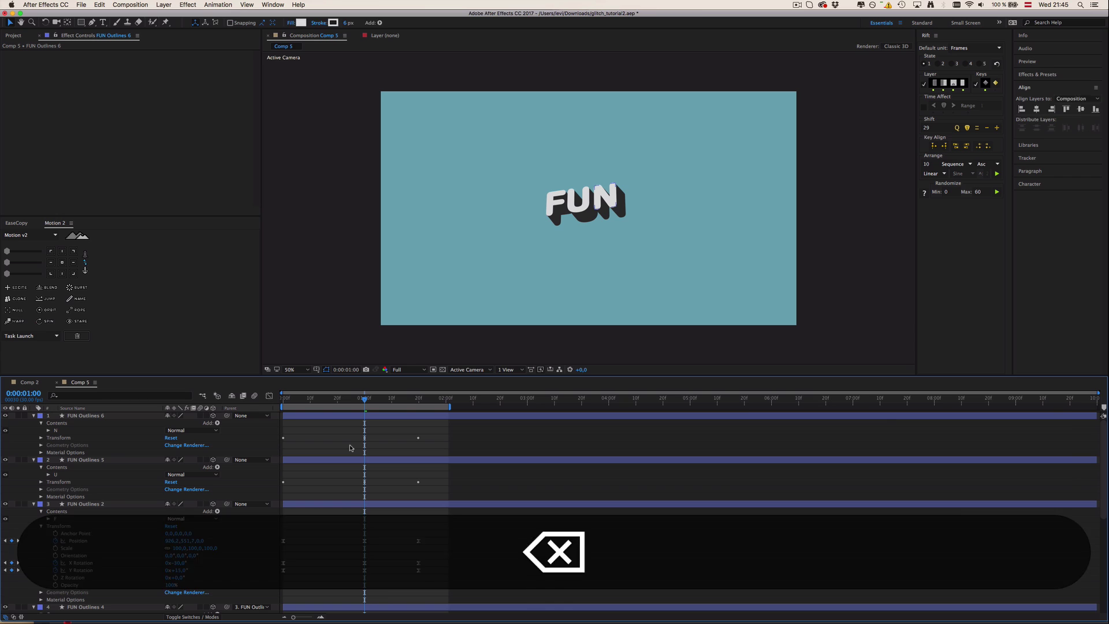
{"action": "key", "text": "ctrl+0"}
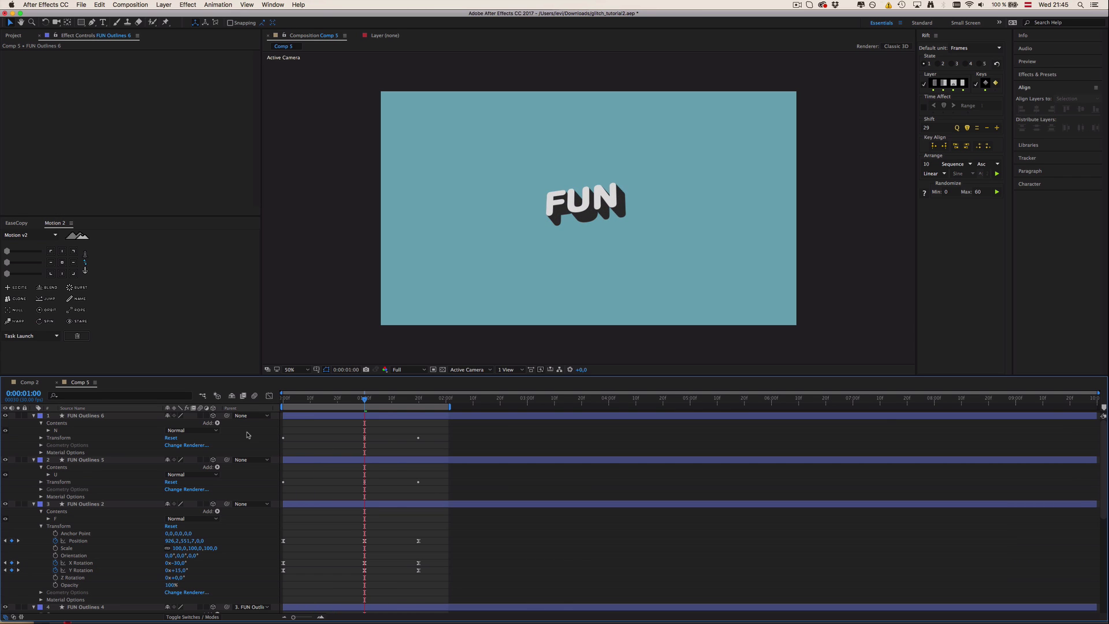
{"action": "key", "text": "space"}
Collapse the layers and inspect FUN Outlines' parent options, leaving it unparented.
{"action": "key", "text": "u"}
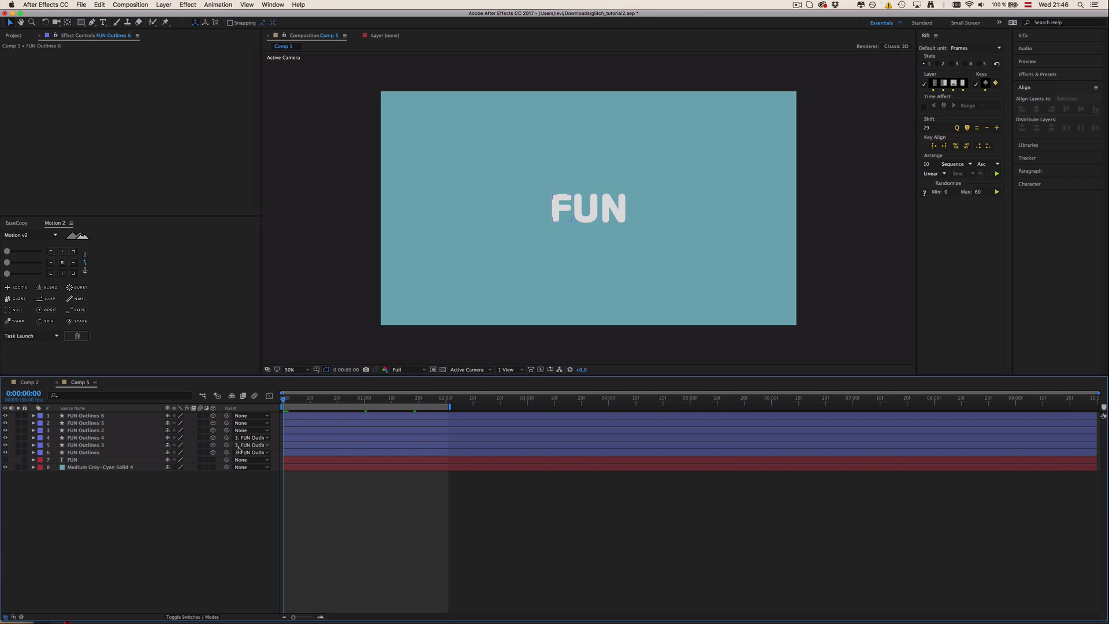
{"action": "left_click", "coordinate": [105, 455]}
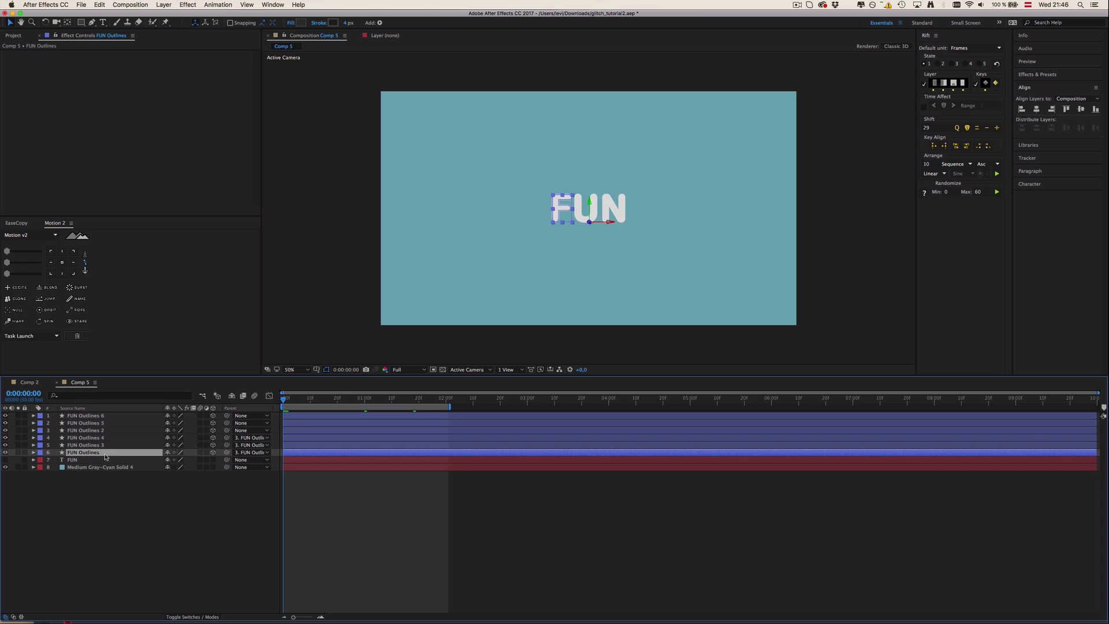
{"action": "left_click", "coordinate": [239, 455]}
{"action": "left_click", "coordinate": [190, 449]}
{"action": "key", "text": "slash"}
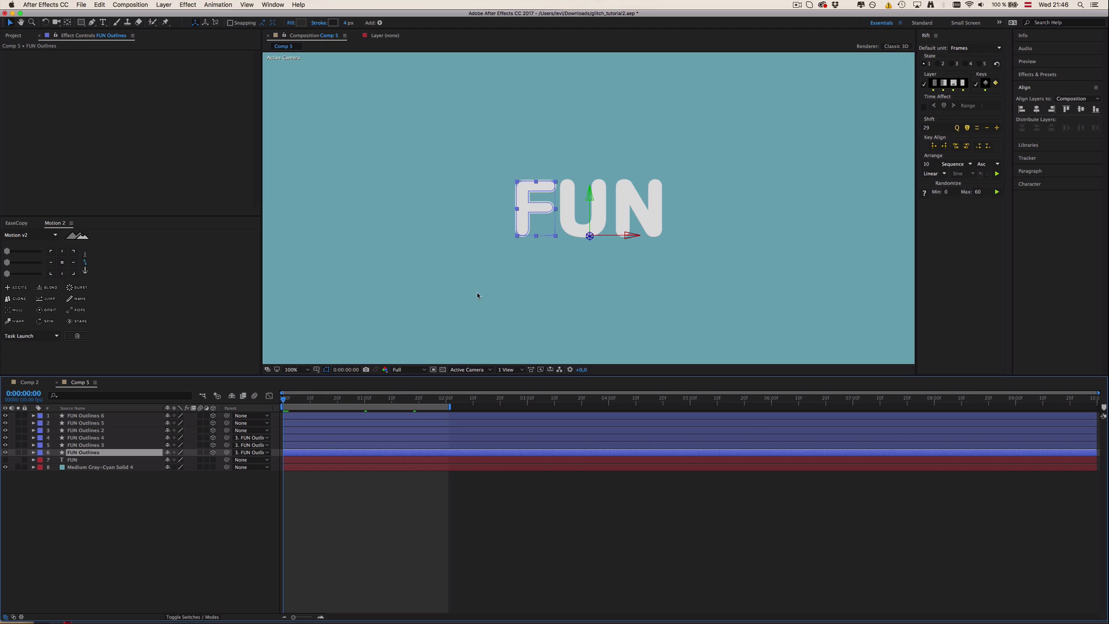
Parent the U layer, FUN Outlines 3, to FUN Outlines 5.
{"action": "left_click", "coordinate": [107, 431]}
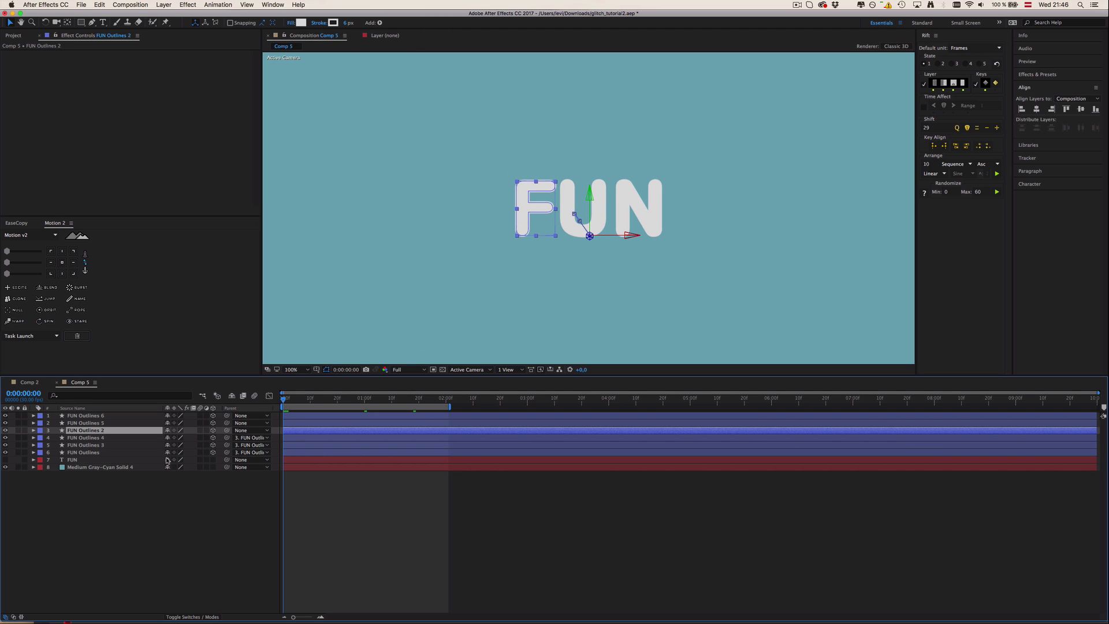
{"action": "left_click", "coordinate": [93, 446]}
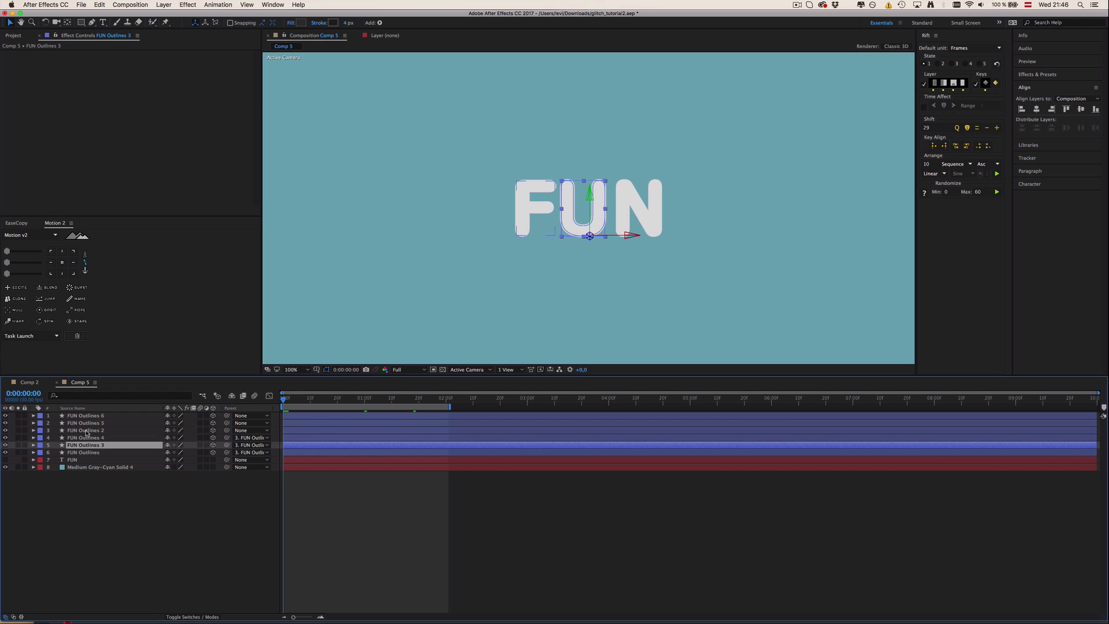
{"action": "left_click", "coordinate": [86, 431]}
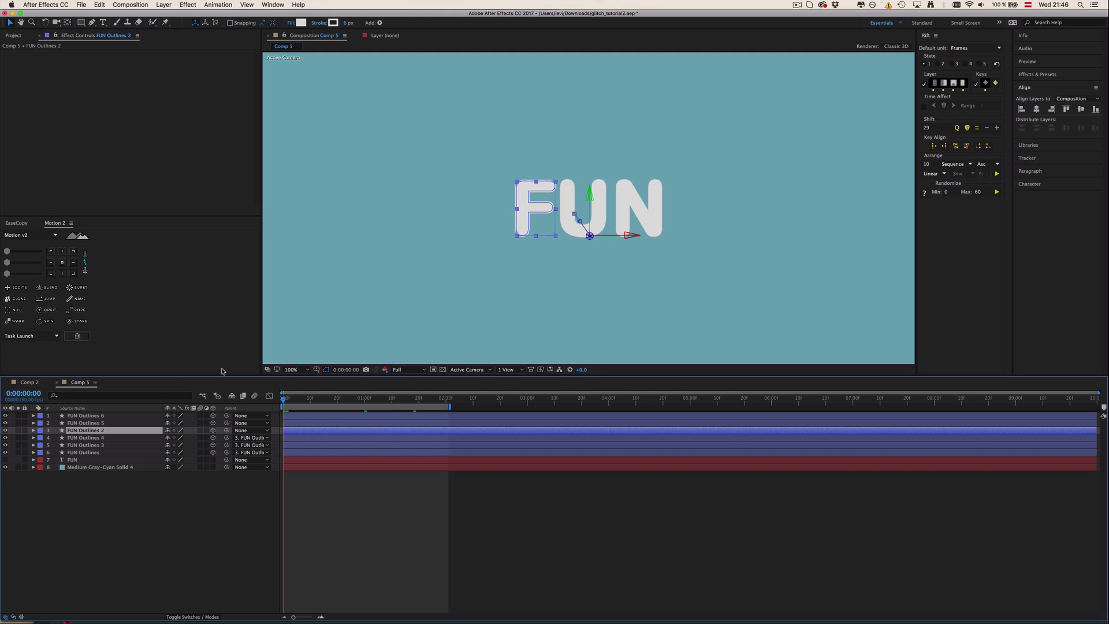
{"action": "left_click", "coordinate": [150, 446]}
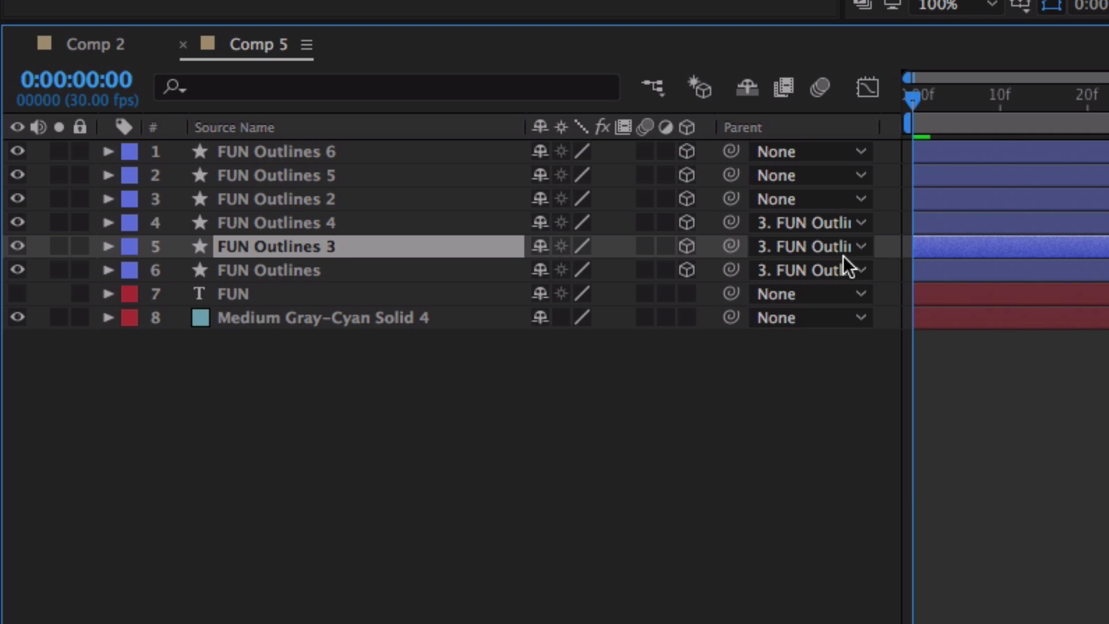
{"action": "left_click", "coordinate": [257, 446]}
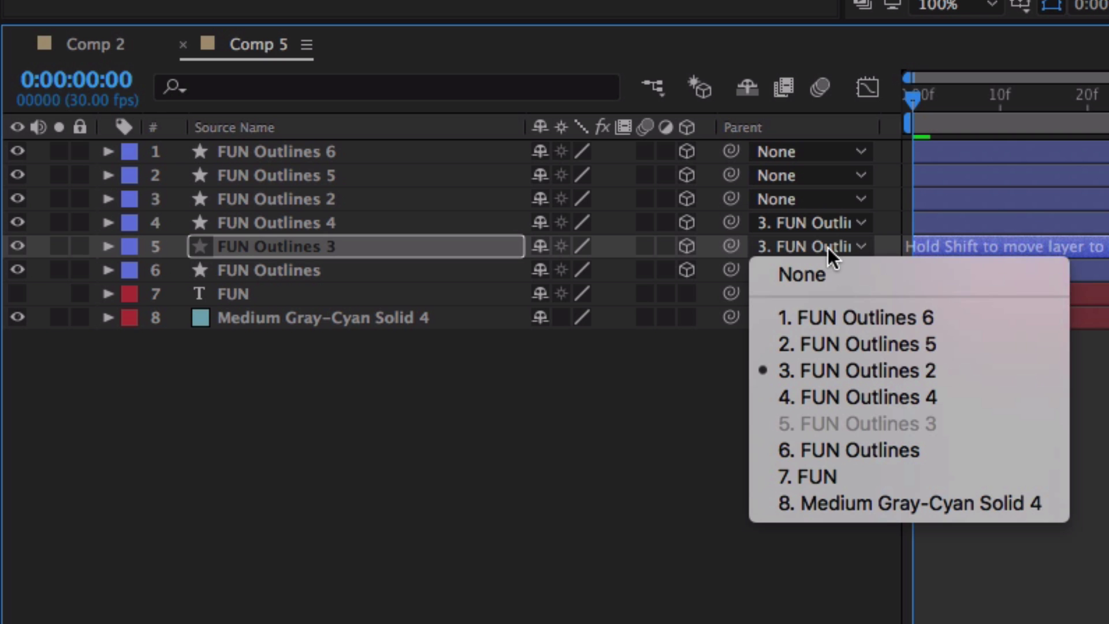
{"action": "left_click", "coordinate": [868, 344]}
Parent the N layer, FUN Outlines 4, to FUN Outlines 6.
{"action": "left_click", "coordinate": [344, 175]}
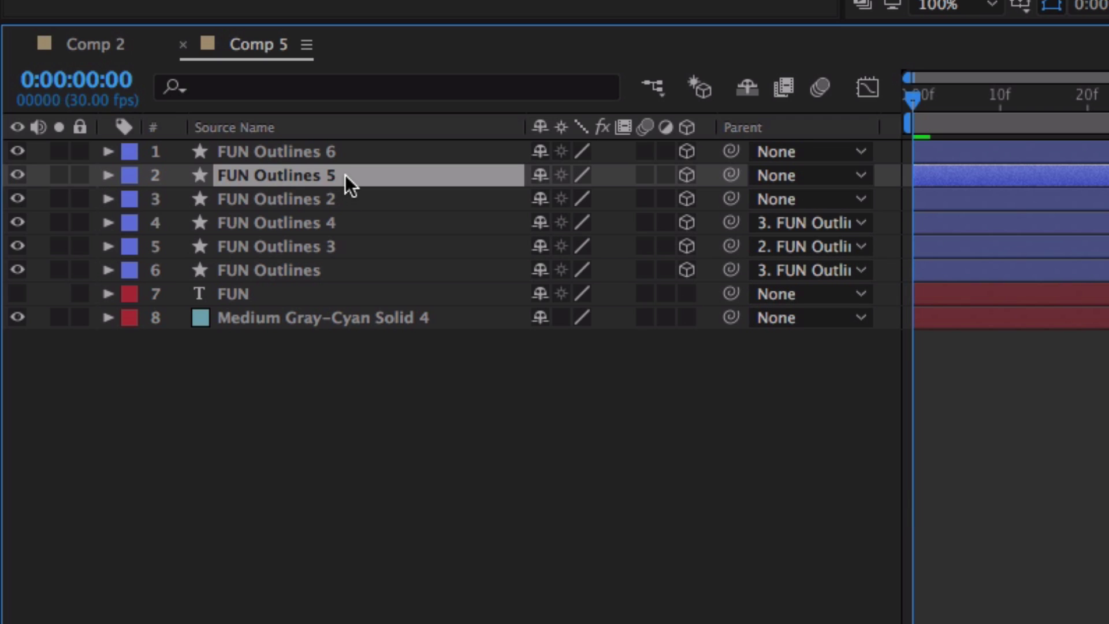
{"action": "left_click", "coordinate": [328, 223]}
{"action": "left_click", "coordinate": [802, 223]}
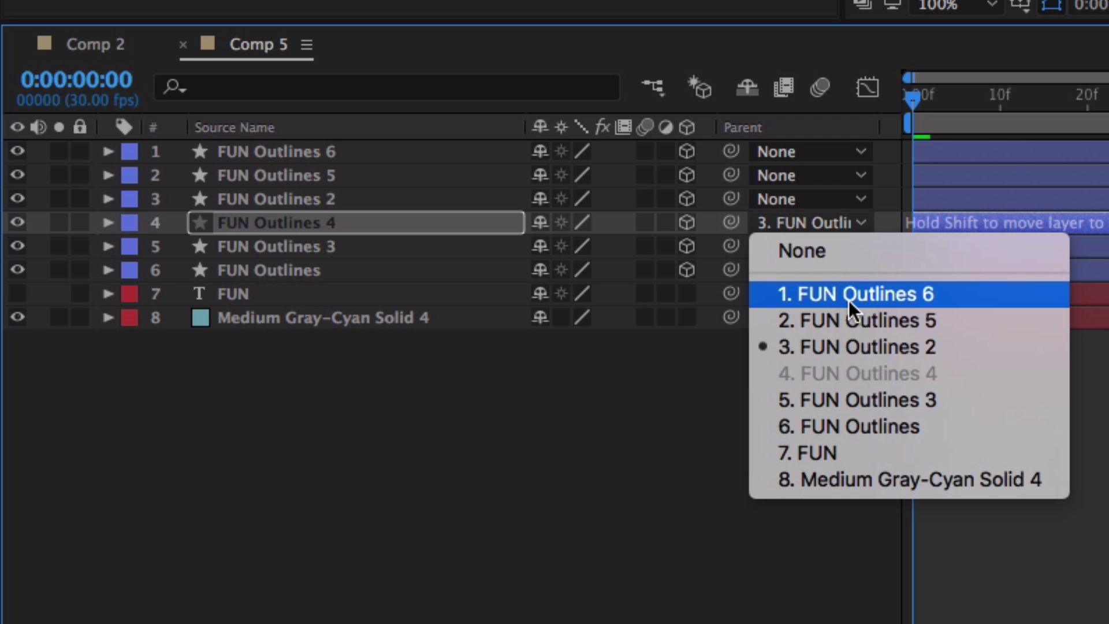
{"action": "left_click", "coordinate": [865, 299]}
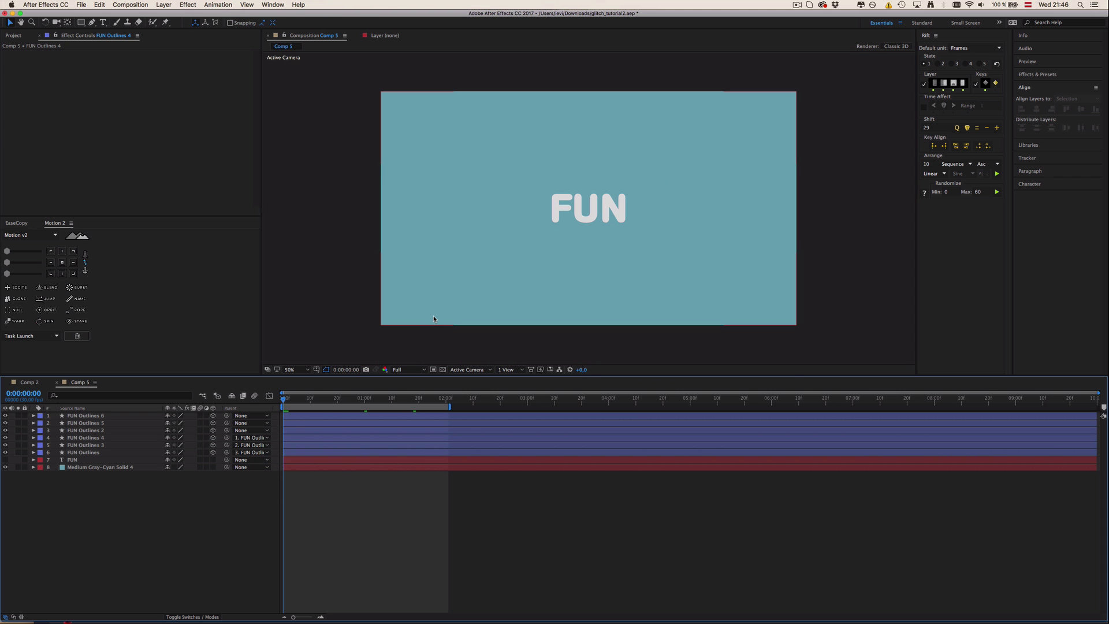
Delay the two U outline layers a few frames and the two N outline layers further.
{"action": "left_click", "coordinate": [298, 455]}
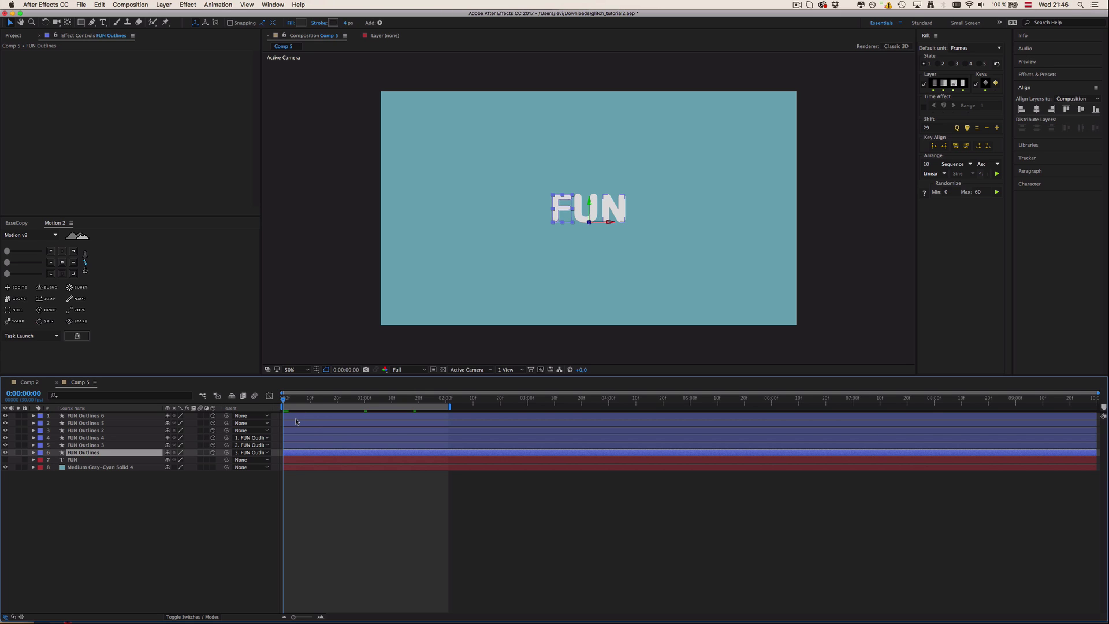
{"action": "key", "text": "shift"}
{"action": "left_click", "coordinate": [294, 444]}
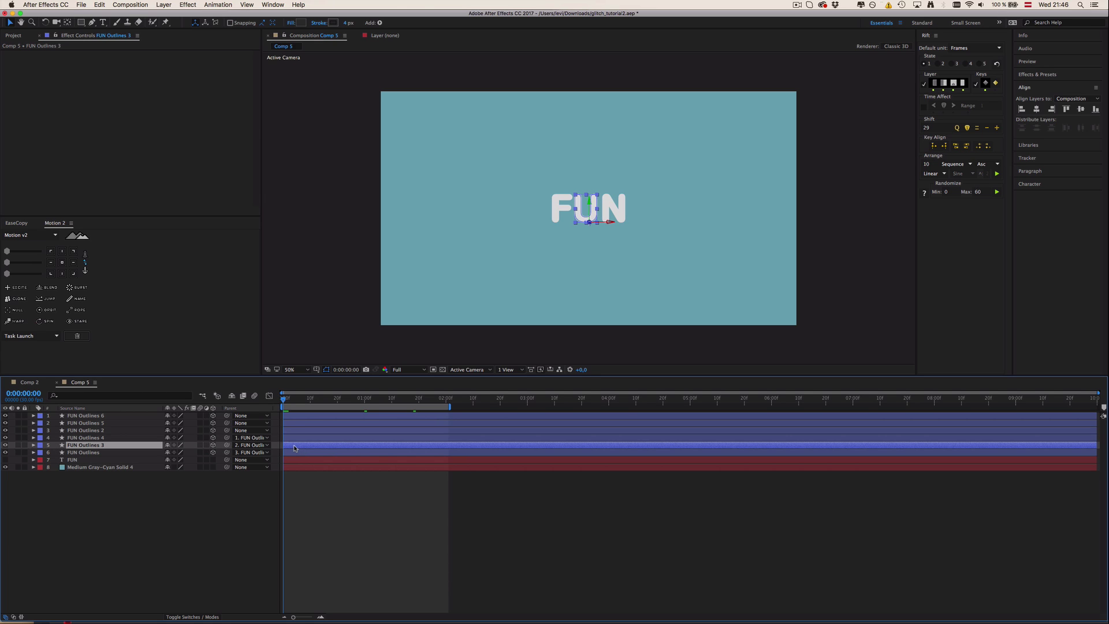
{"action": "key", "text": "super"}
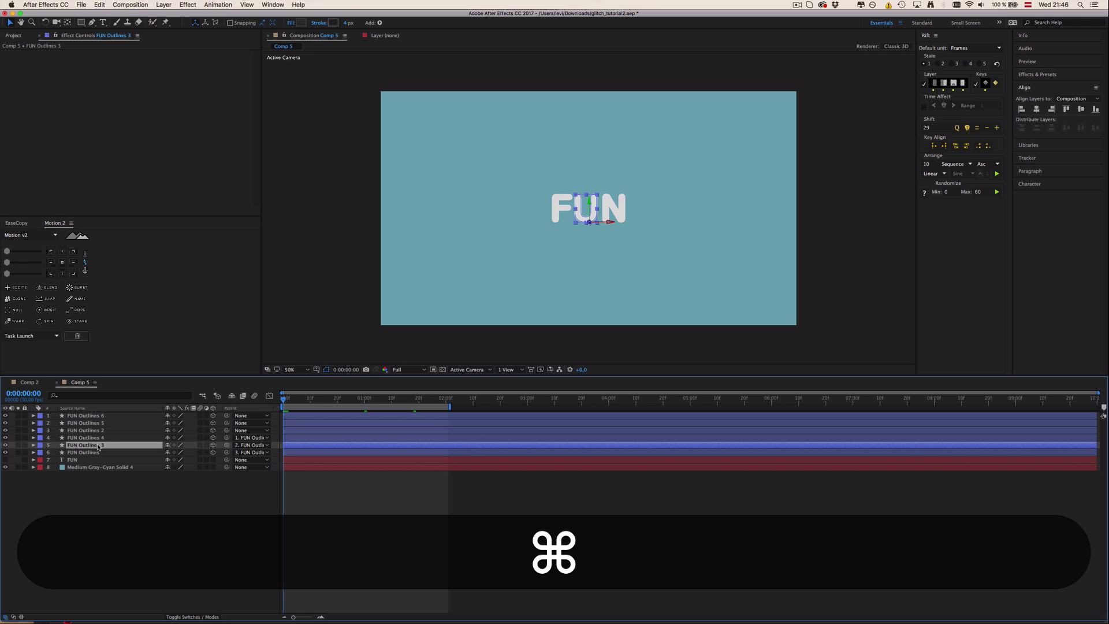
{"action": "left_click", "coordinate": [98, 423], "text": "super"}
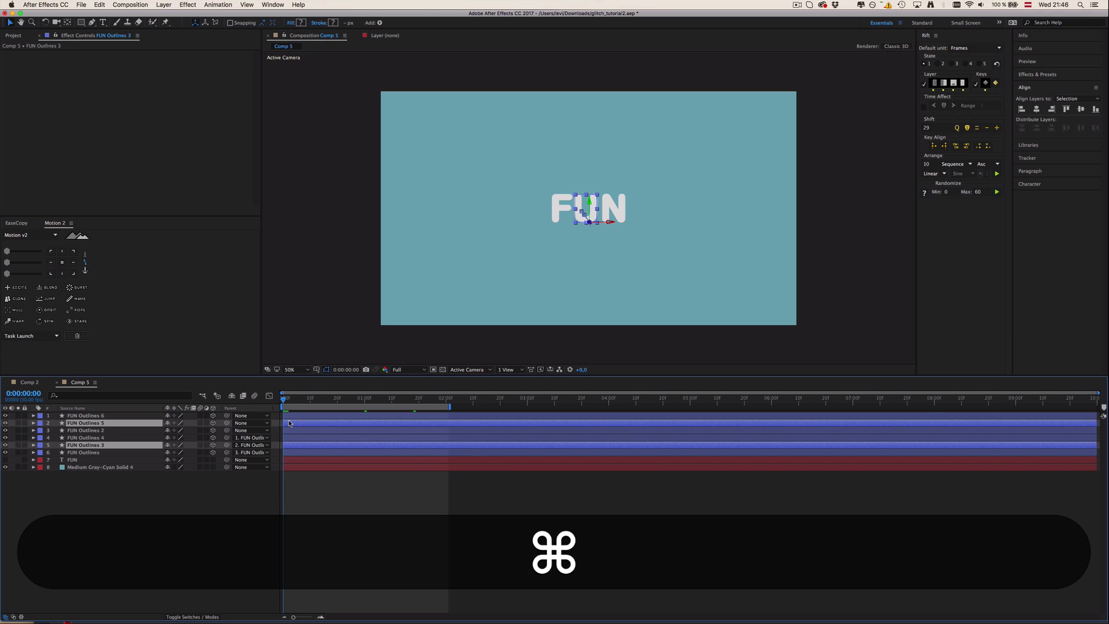
{"action": "left_click_drag", "start_coordinate": [289, 423], "coordinate": [294, 423]}
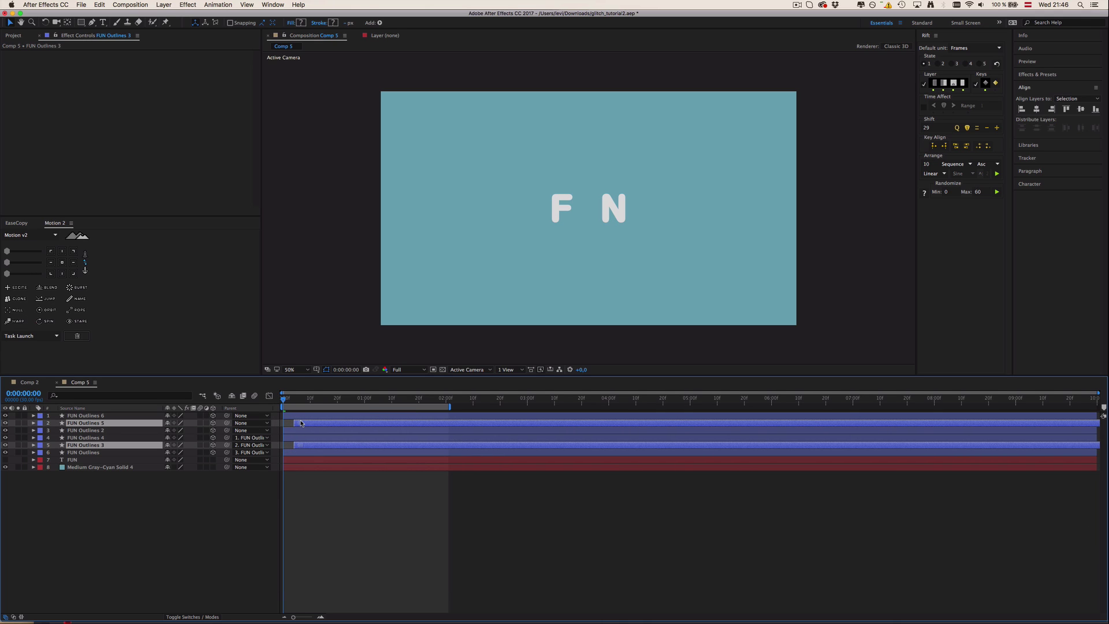
{"action": "left_click", "coordinate": [300, 438]}
{"action": "key", "text": "super"}
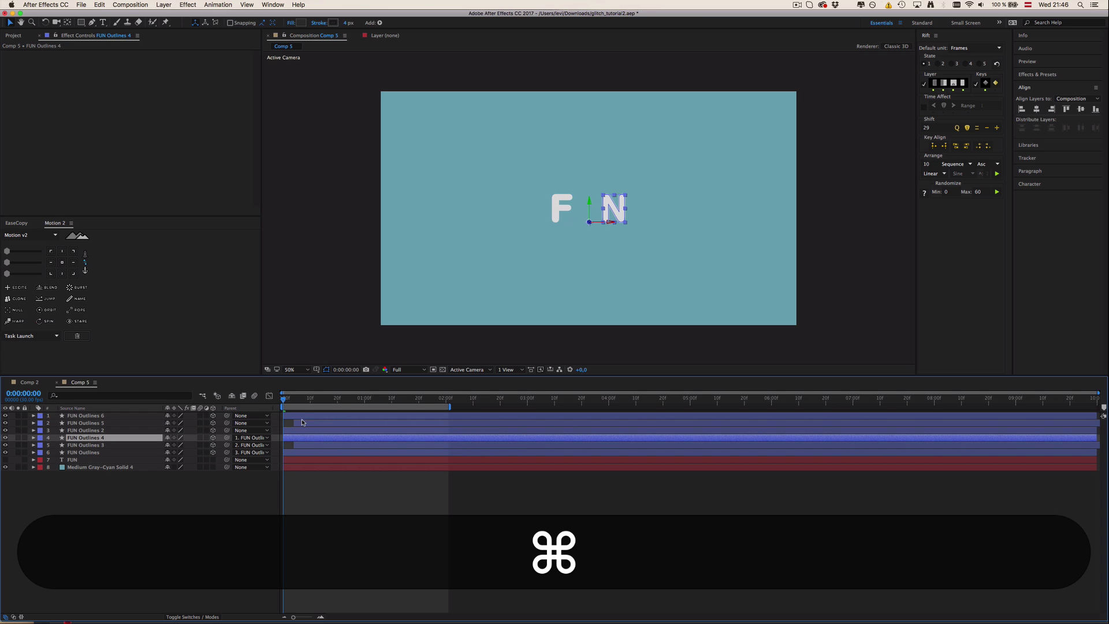
{"action": "left_click", "coordinate": [304, 416], "text": "super"}
{"action": "left_click_drag", "start_coordinate": [304, 415], "coordinate": [327, 415]}
Extend the in-points of all six FUN Outlines layers back to frame 0.
{"action": "left_click", "coordinate": [314, 452]}
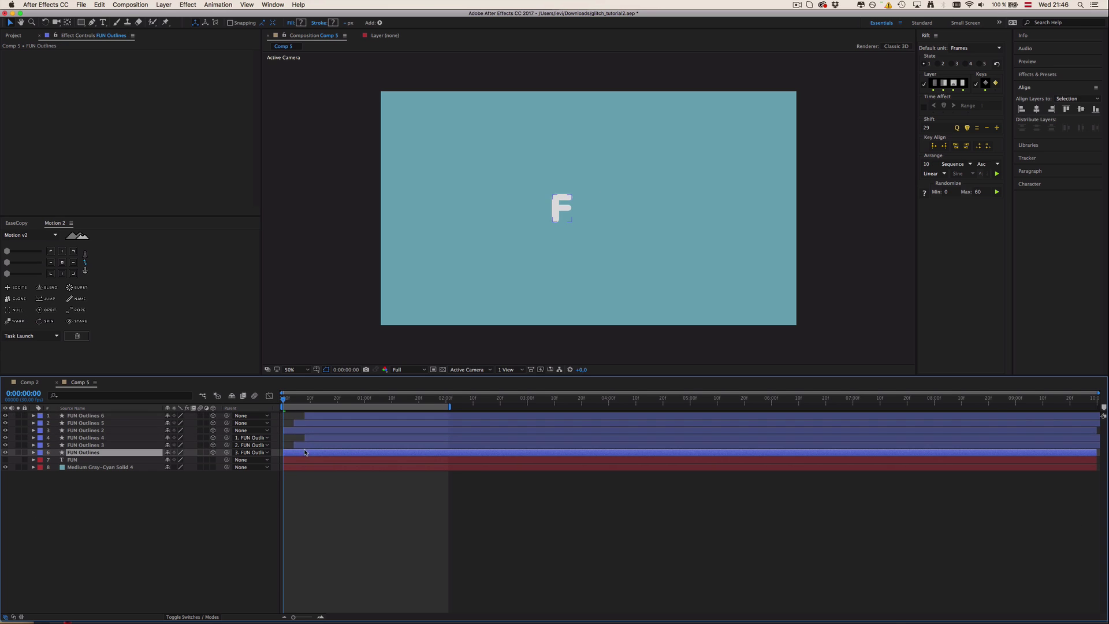
{"action": "left_click", "coordinate": [317, 416], "text": "shift"}
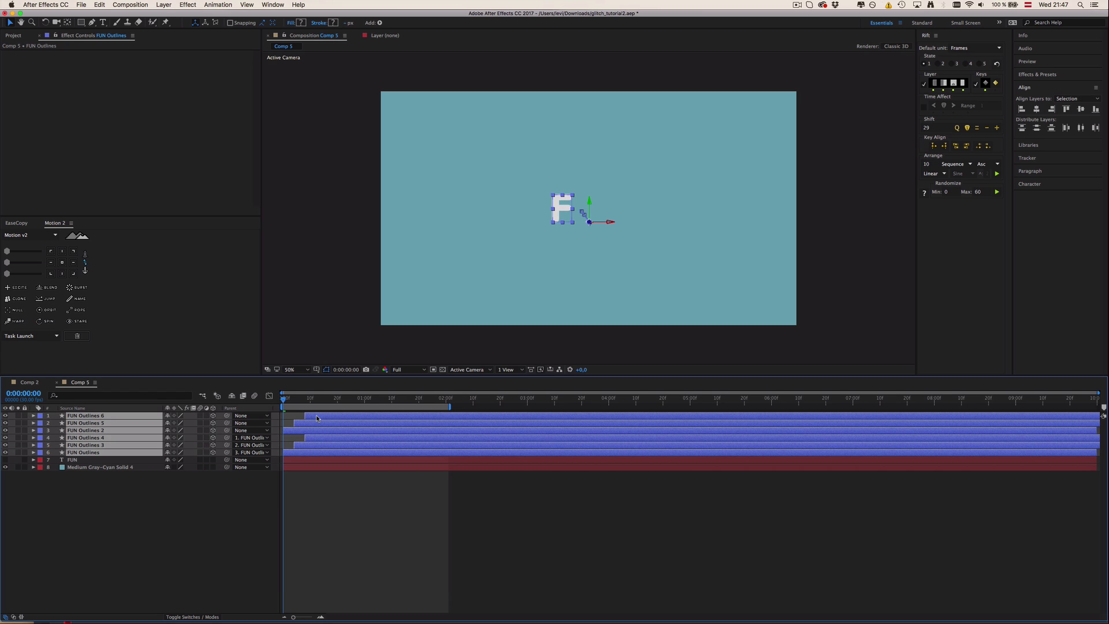
{"action": "key", "text": "alt"}
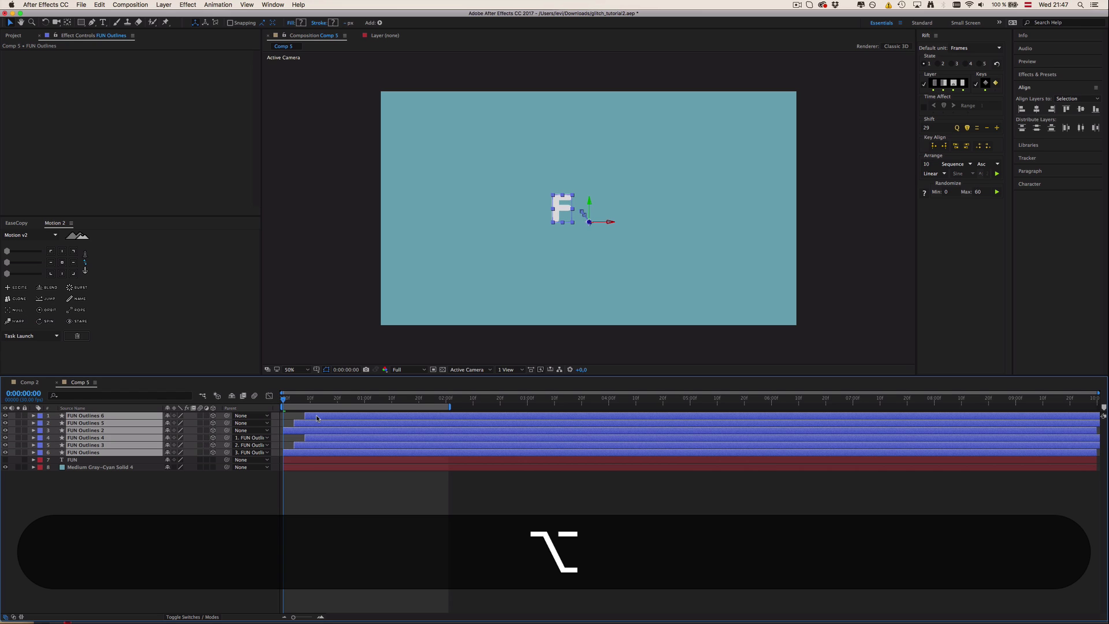
{"action": "key", "text": "alt+8"}
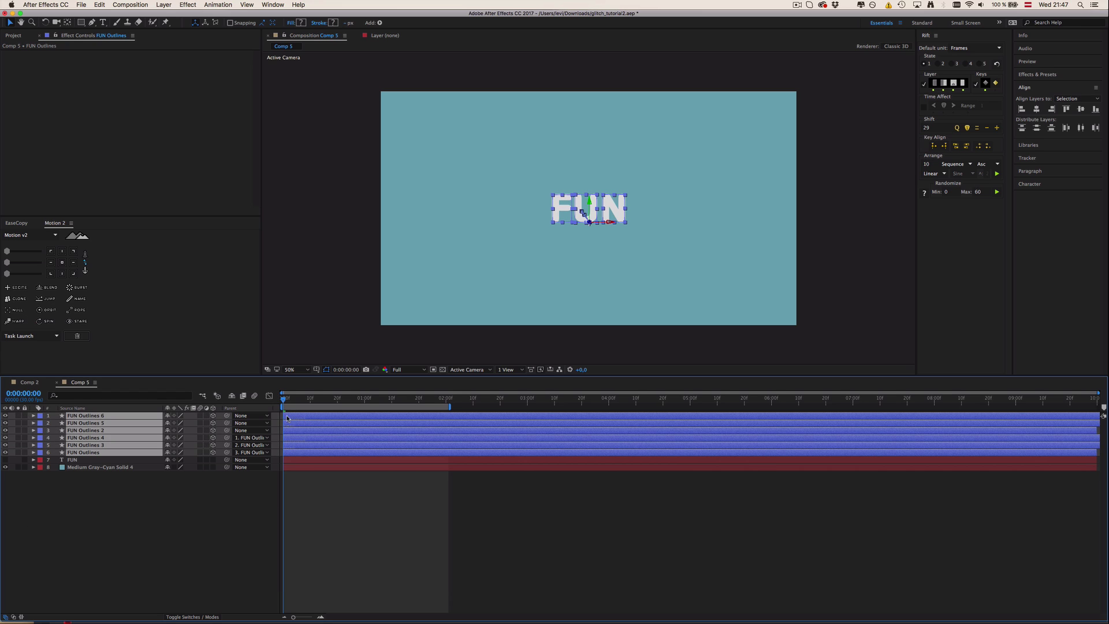
{"action": "left_click", "coordinate": [317, 496]}
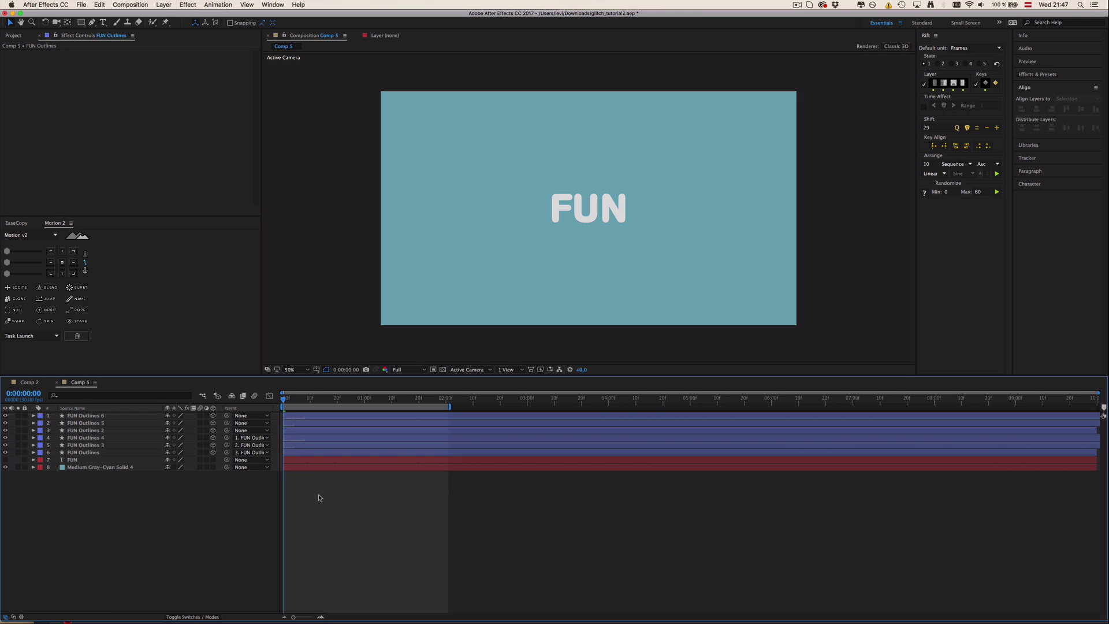
Preview the FUN animation, then inspect it at 100% and 200% zoom before returning to 100%.
{"action": "key", "text": "ctrl+0"}
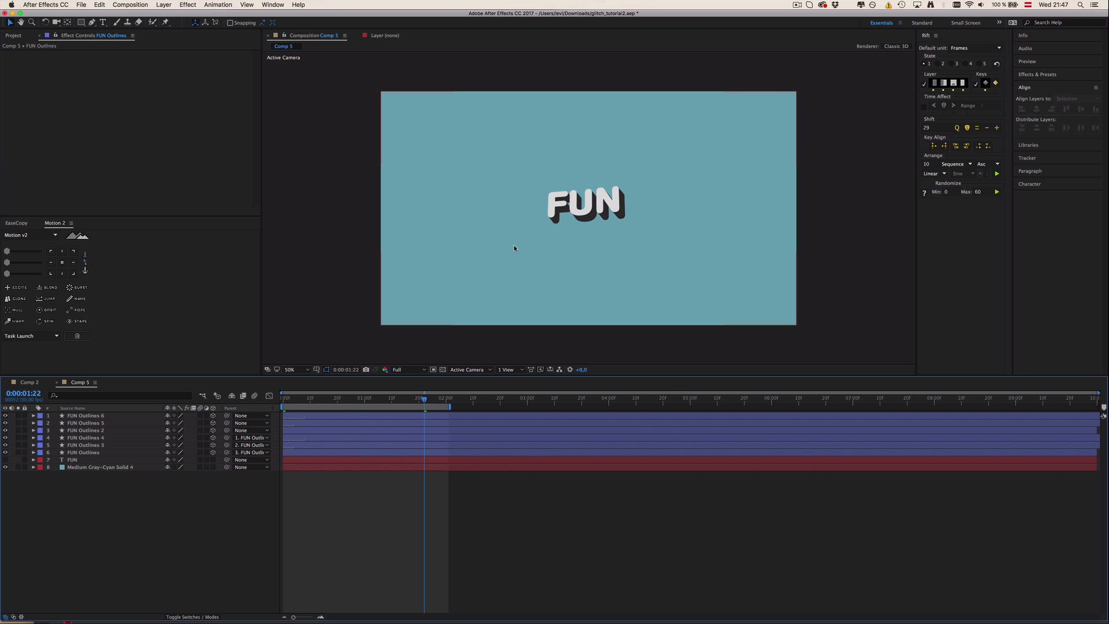
{"action": "key", "text": "slash"}
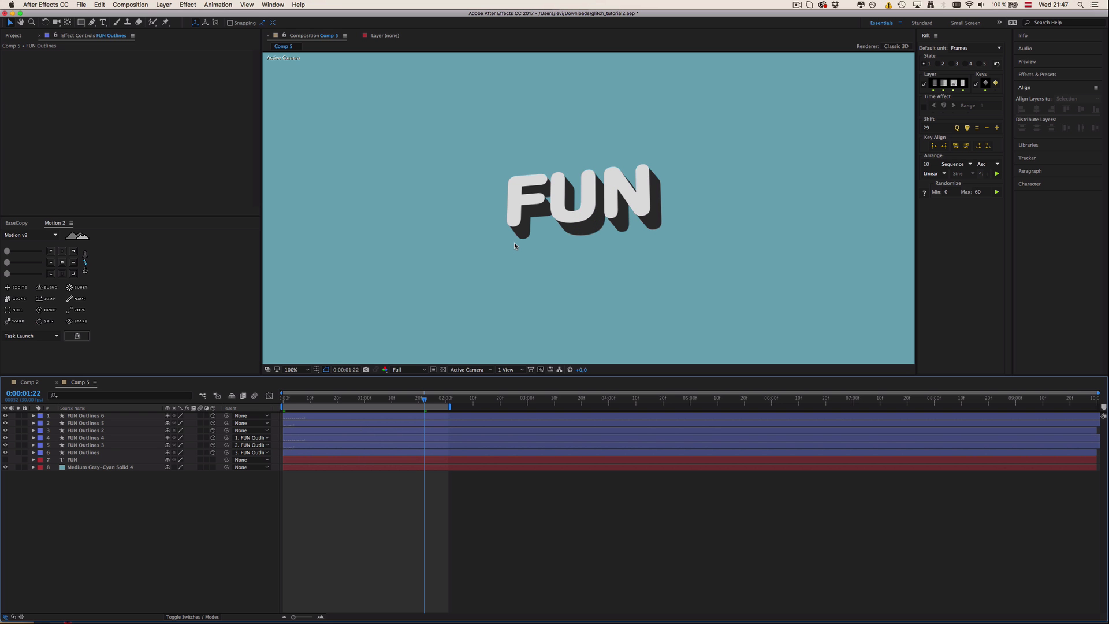
{"action": "left_click", "coordinate": [75, 452]}
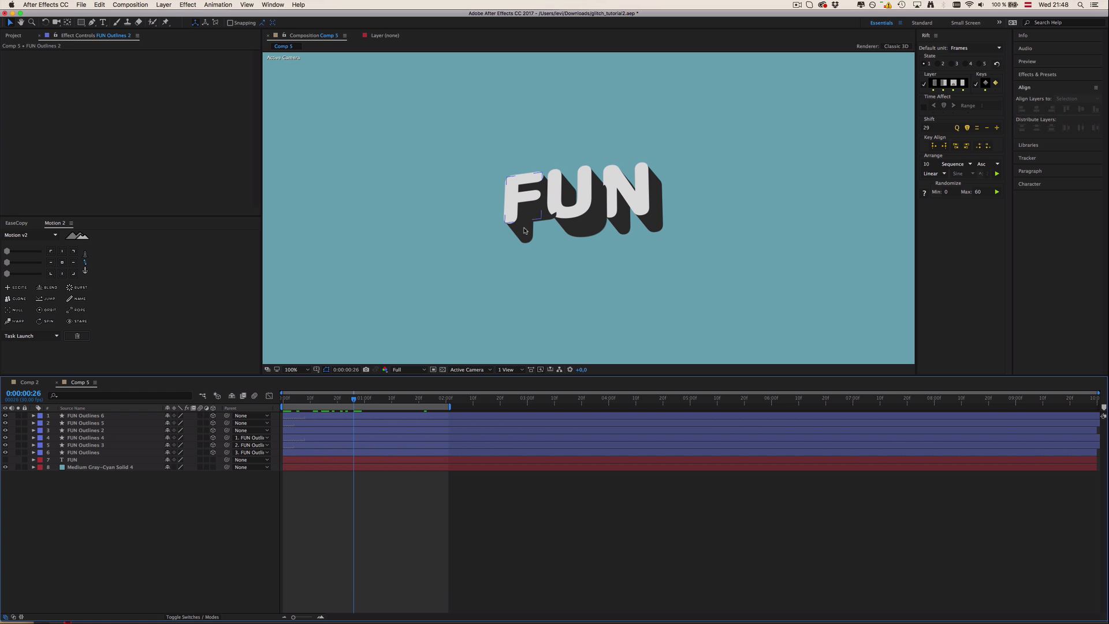
{"action": "key", "text": "period"}
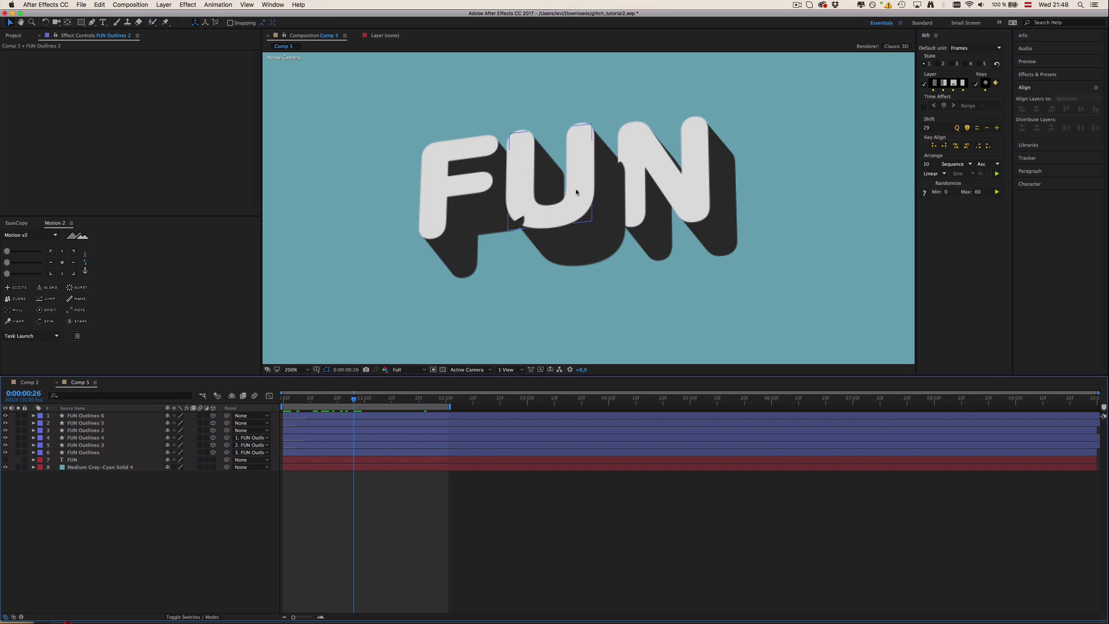
{"action": "key", "text": "comma"}
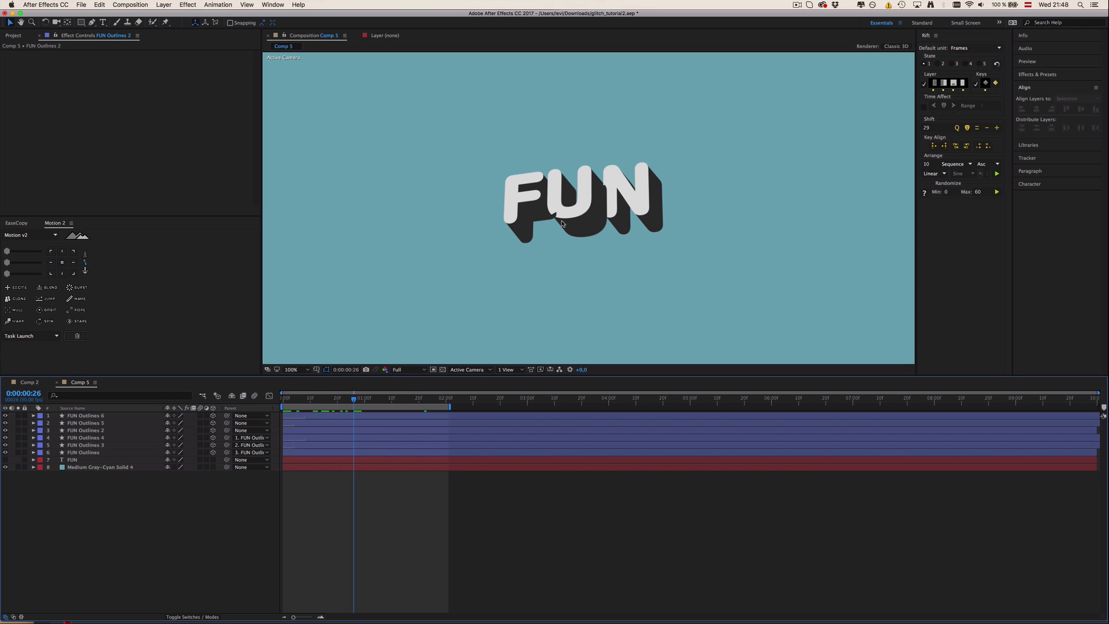
Set the Z position of FUN Outlines 2 and FUN Outlines to 6.
{"action": "left_click", "coordinate": [96, 452]}
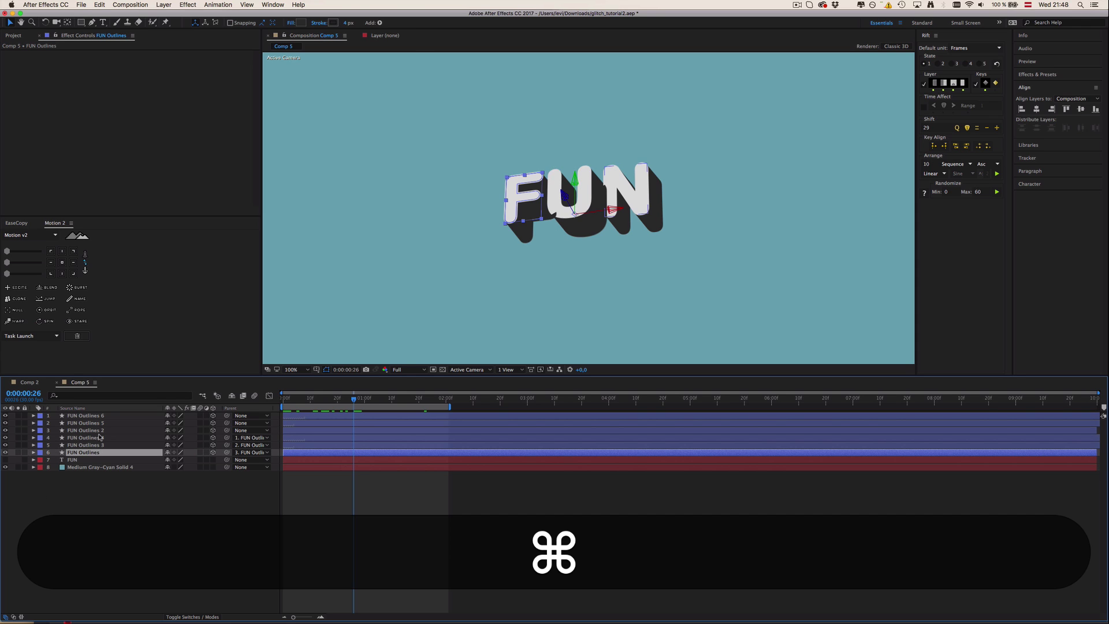
{"action": "left_click", "coordinate": [101, 431], "text": "super"}
{"action": "key", "text": "p"}
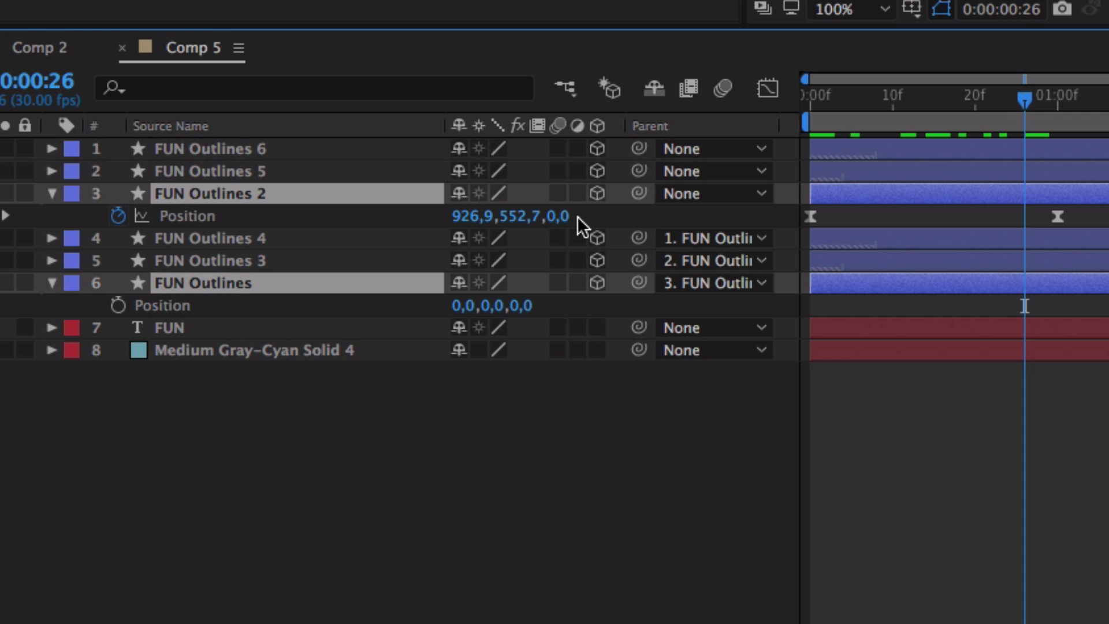
{"action": "left_click", "coordinate": [575, 216]}
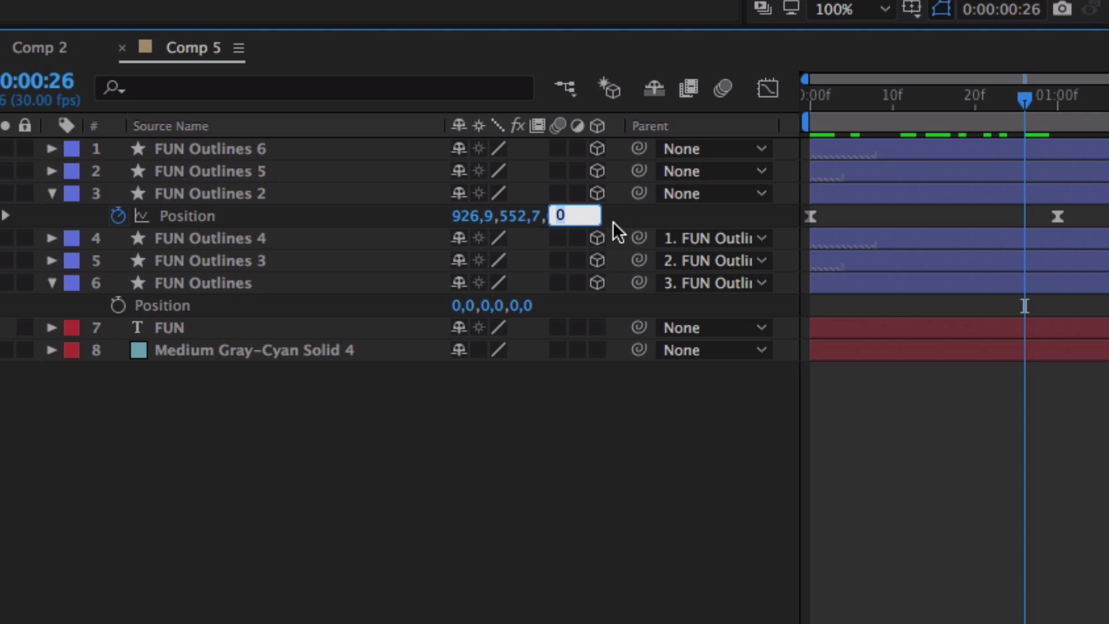
{"action": "type", "text": "6"}
{"action": "left_click", "coordinate": [527, 305]}
{"action": "type", "text": "6"}
{"action": "left_click", "coordinate": [570, 459]}
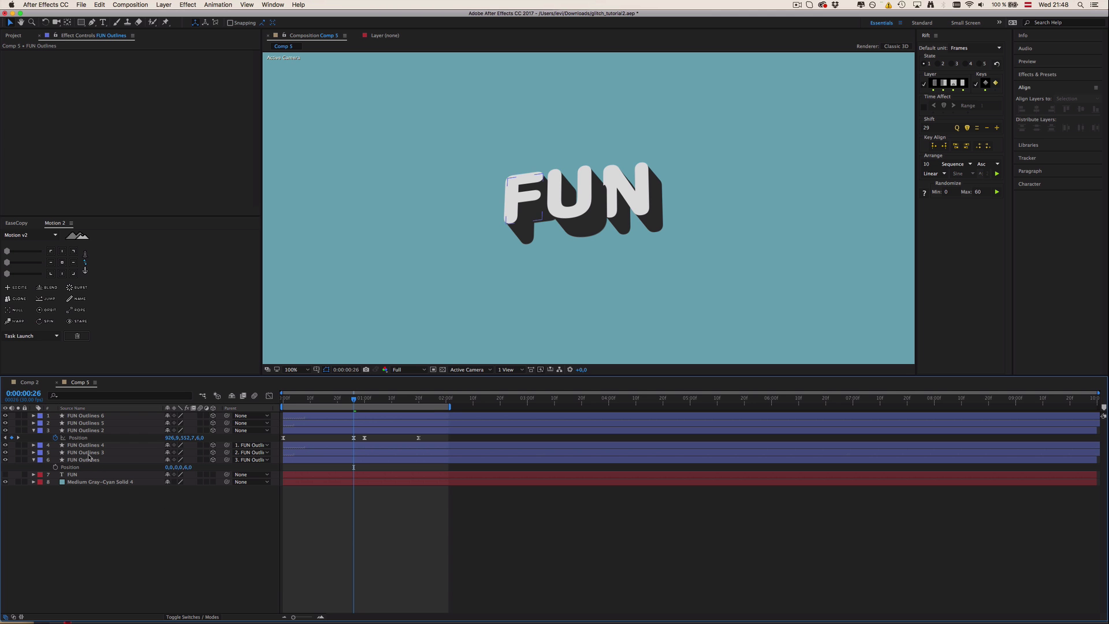
Set FUN Outlines 5's Z position to 4.
{"action": "left_click", "coordinate": [89, 453]}
{"action": "left_click", "coordinate": [102, 423], "text": "super"}
{"action": "key", "text": "p"}
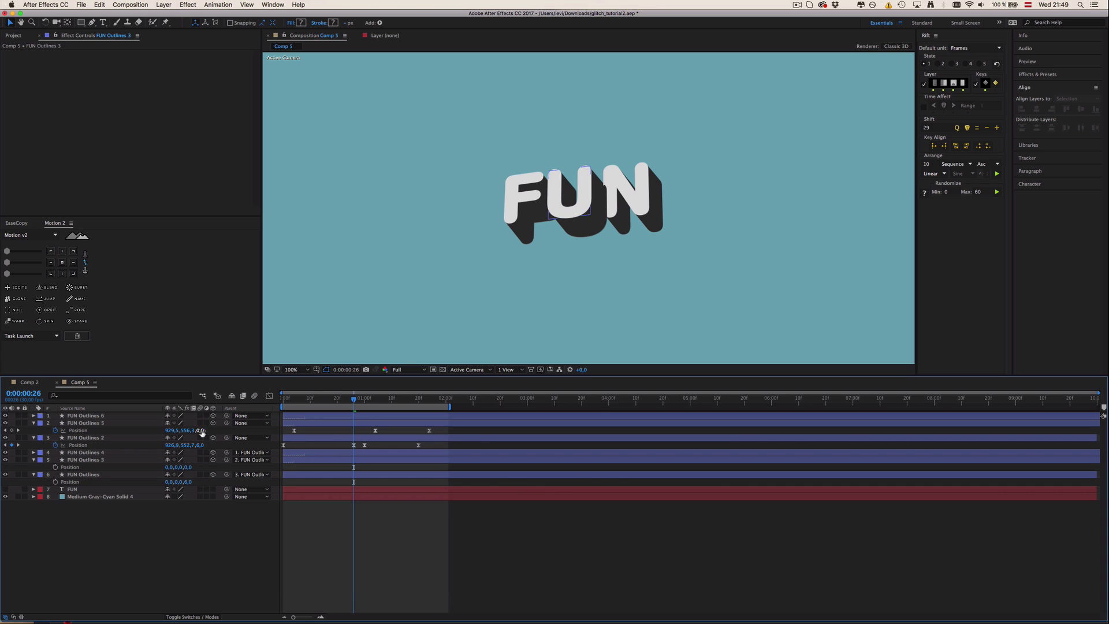
{"action": "left_click", "coordinate": [205, 430]}
{"action": "type", "text": "5"}
{"action": "key", "text": "BackSpace"}
{"action": "type", "text": "4"}
{"action": "key", "text": "Return"}
Preview the animation with the new depth offsets.
{"action": "left_click", "coordinate": [390, 522]}
{"action": "left_click", "coordinate": [388, 459]}
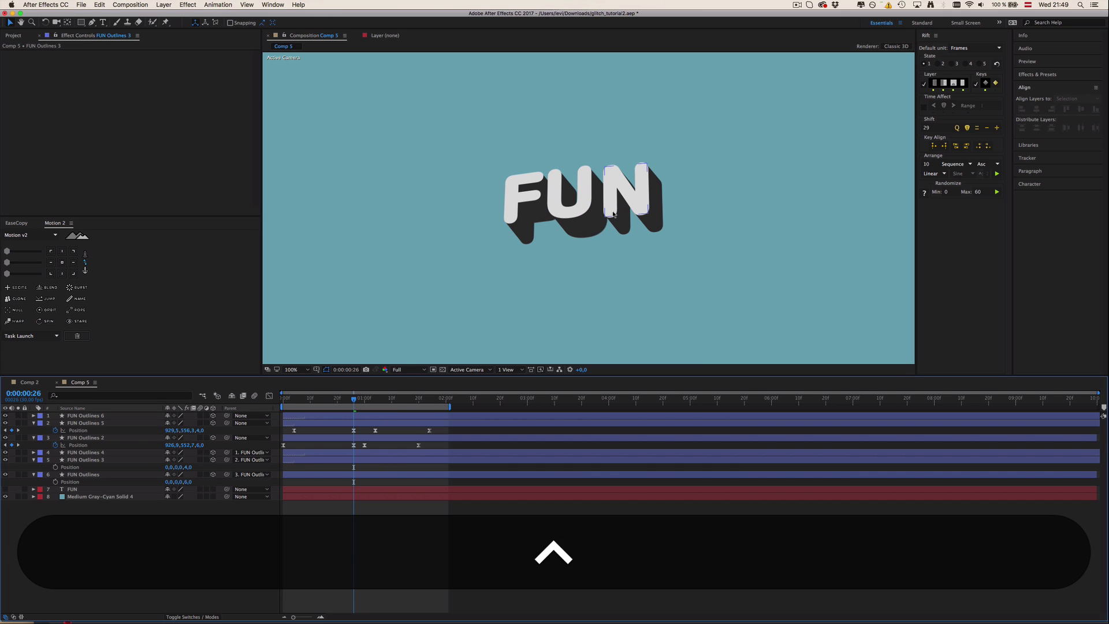
{"action": "key", "text": "ctrl+0"}
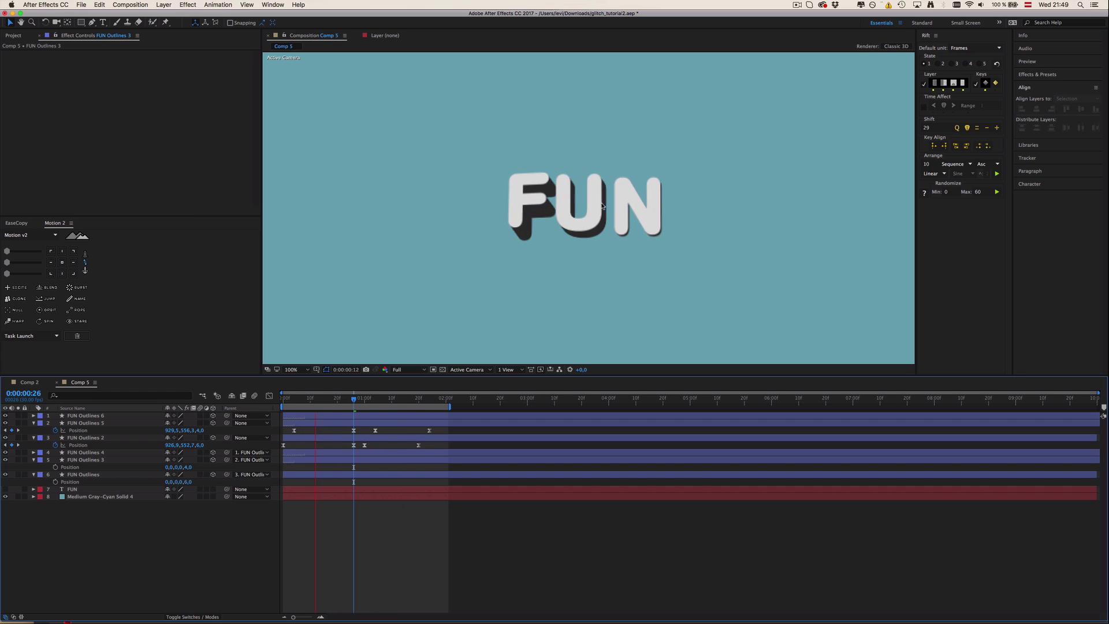
Play and stop the EXTON preview in Comp 2, then switch back to Comp 5.
{"action": "scroll", "coordinate": [605, 201], "scroll_direction": "down", "scroll_amount": 2}
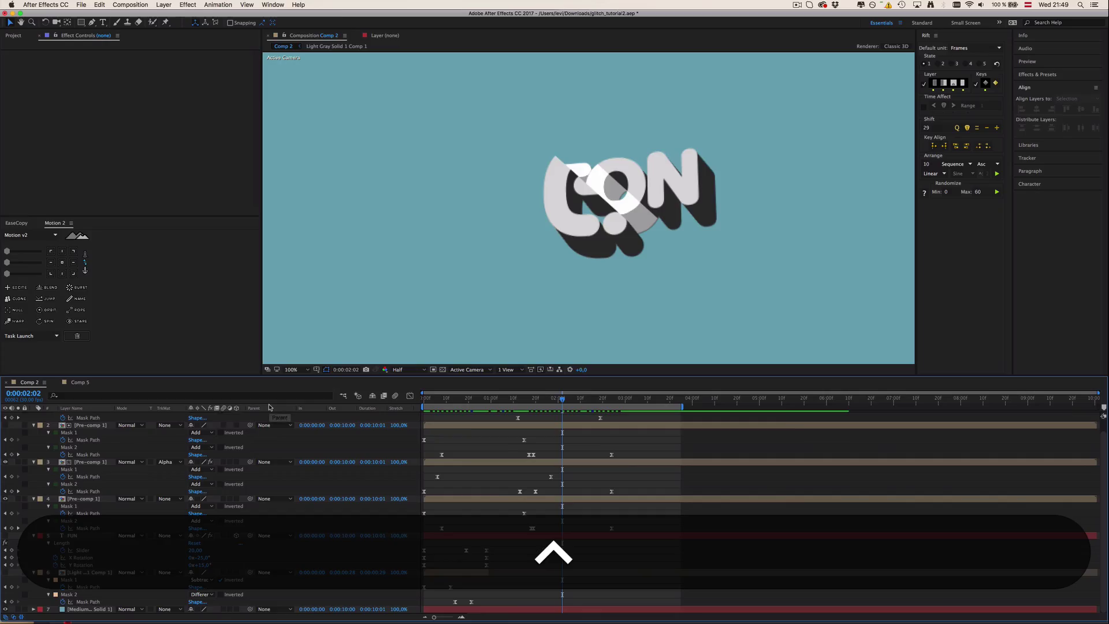
{"action": "key", "text": "ctrl+0"}
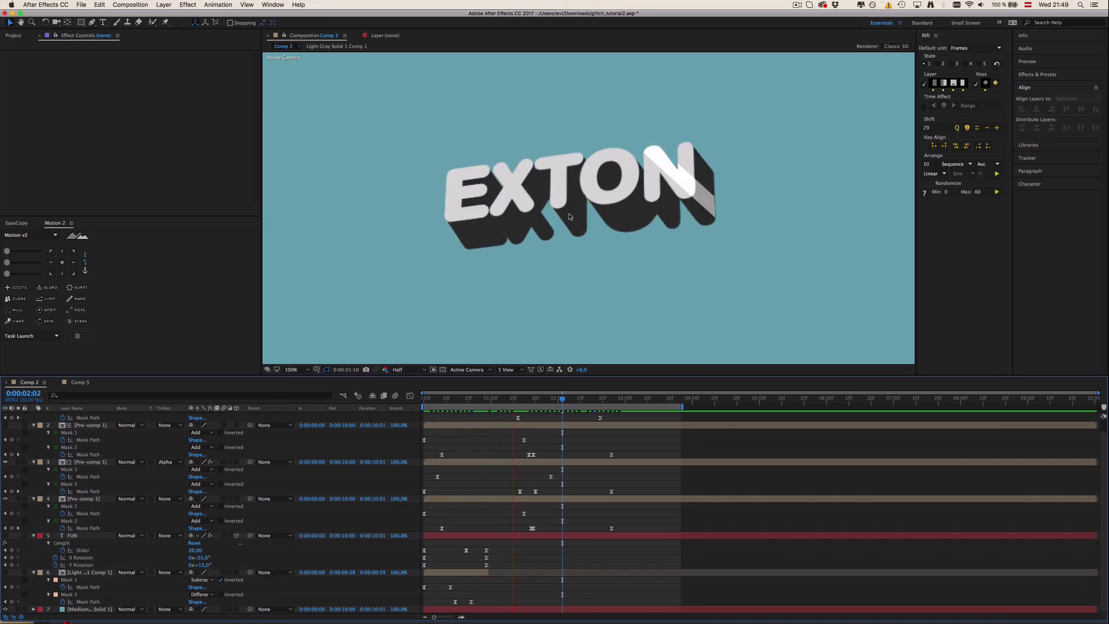
{"action": "key", "text": "space"}
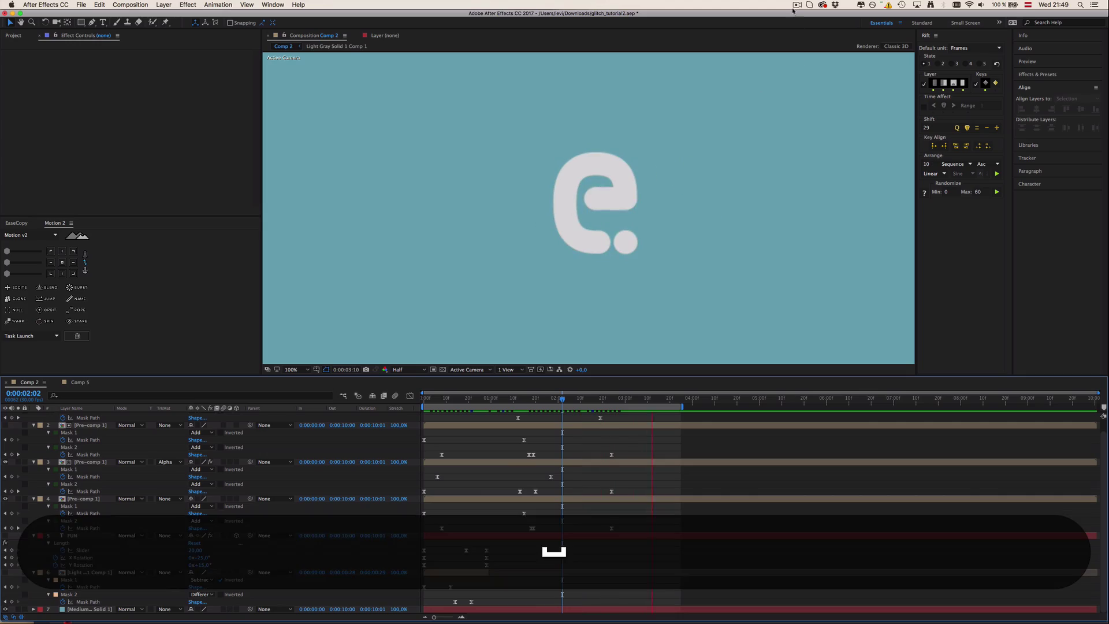
{"action": "left_click", "coordinate": [793, 7]}
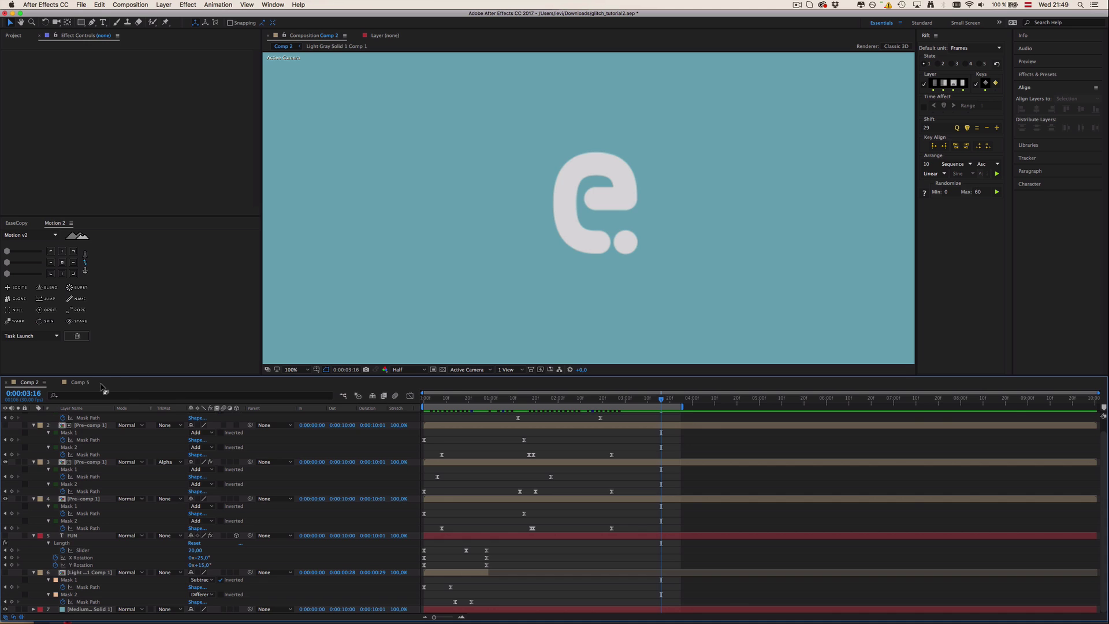
{"action": "left_click", "coordinate": [79, 383]}
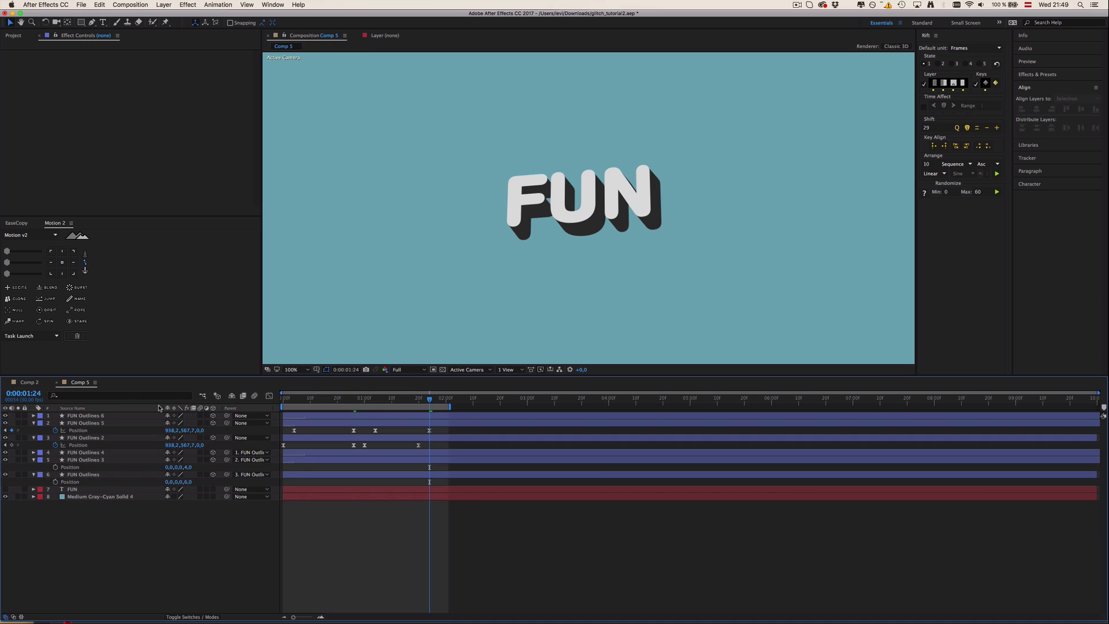
Pre-compose all six FUN Outlines layers into Pre-comp 3.
{"action": "left_click", "coordinate": [335, 475]}
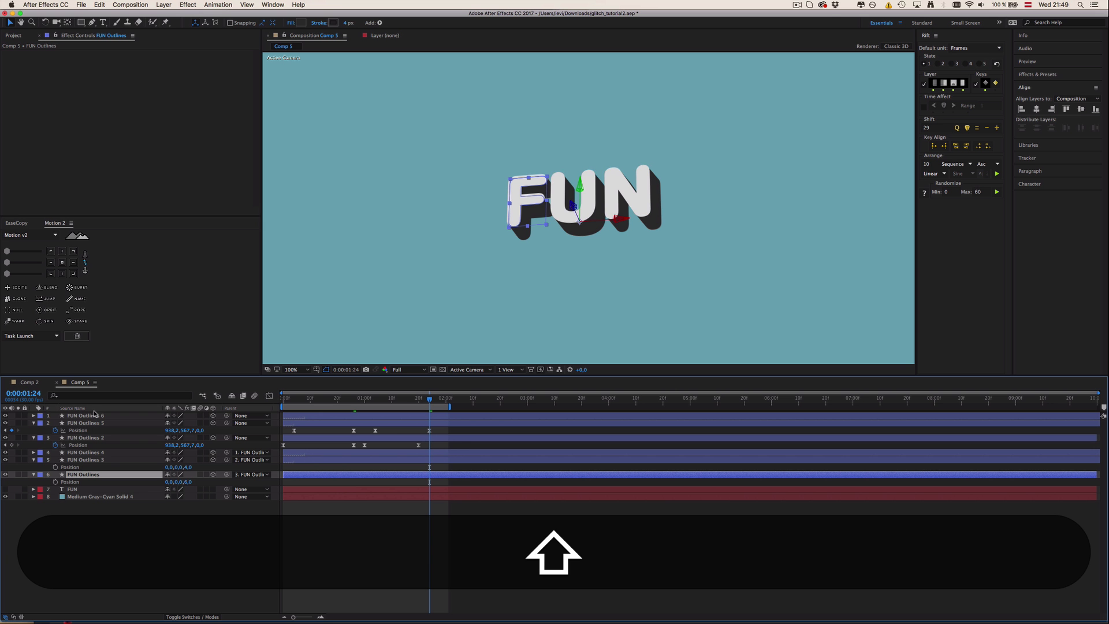
{"action": "left_click", "coordinate": [86, 415], "text": "shift"}
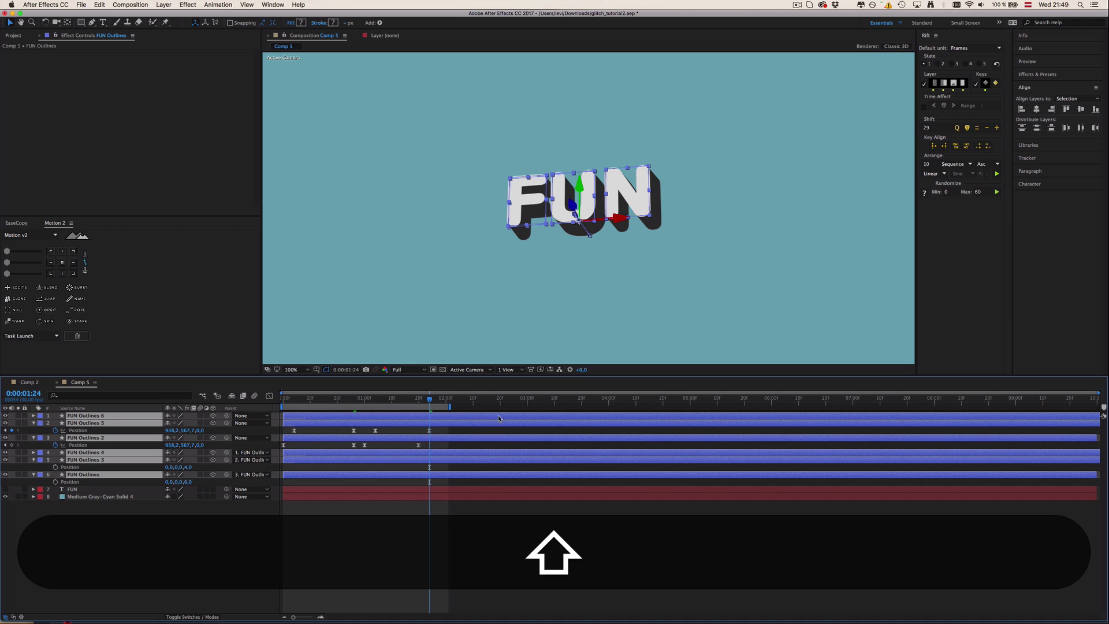
{"action": "right_click", "coordinate": [417, 427]}
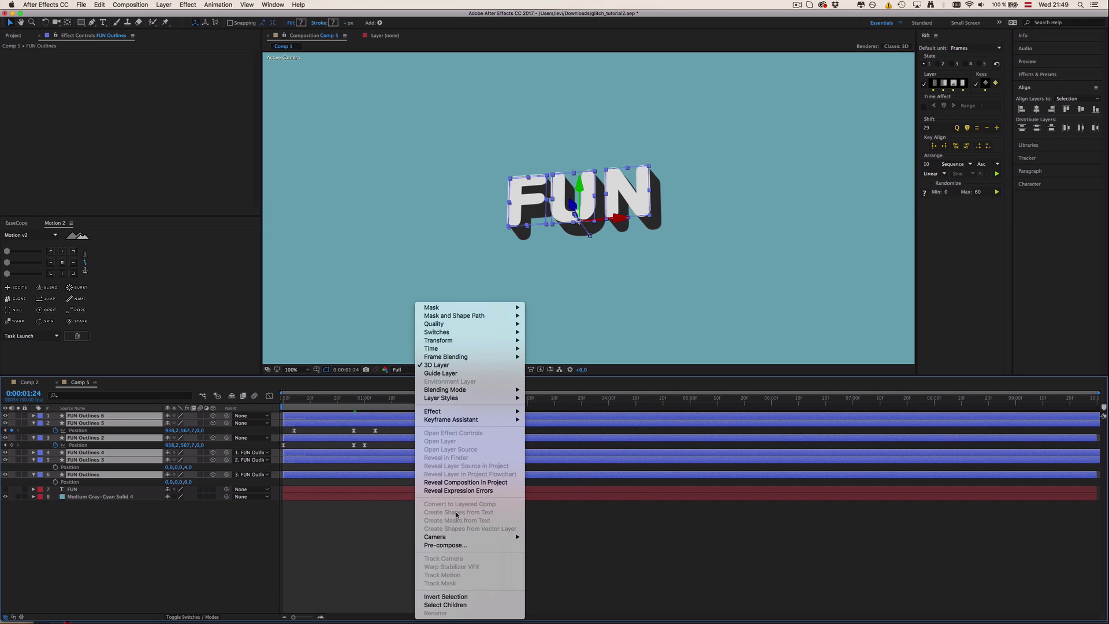
{"action": "left_click", "coordinate": [445, 544]}
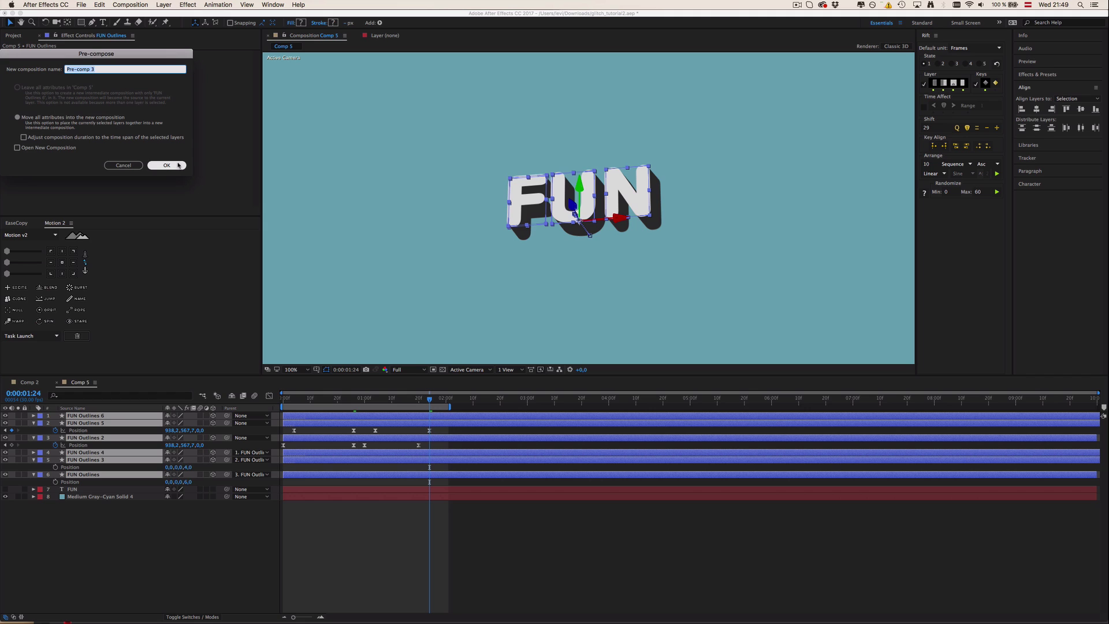
{"action": "left_click", "coordinate": [178, 165]}
Duplicate the Pre-comp 3 layer.
{"action": "left_click", "coordinate": [378, 457]}
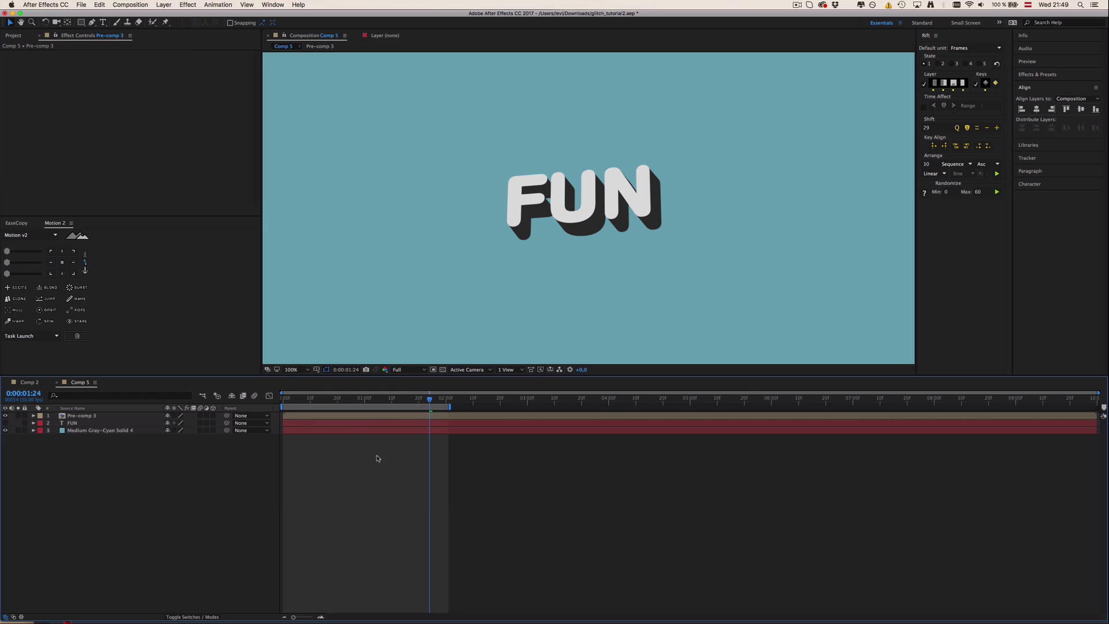
{"action": "left_click", "coordinate": [370, 416]}
{"action": "left_click_drag", "start_coordinate": [390, 400], "coordinate": [364, 398]}
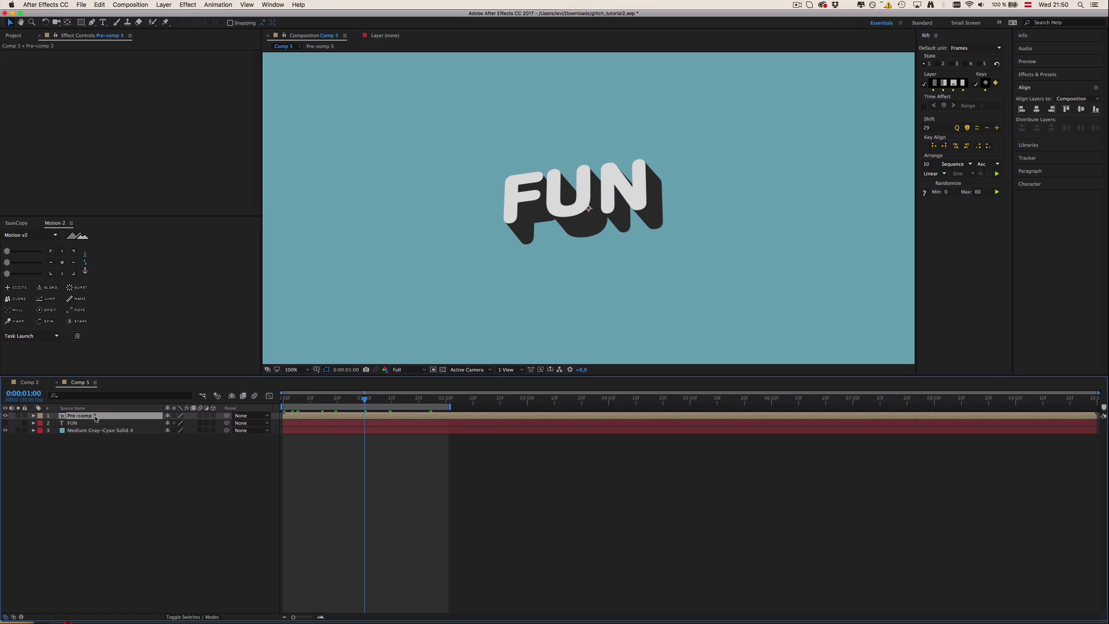
{"action": "key", "text": "super+d"}
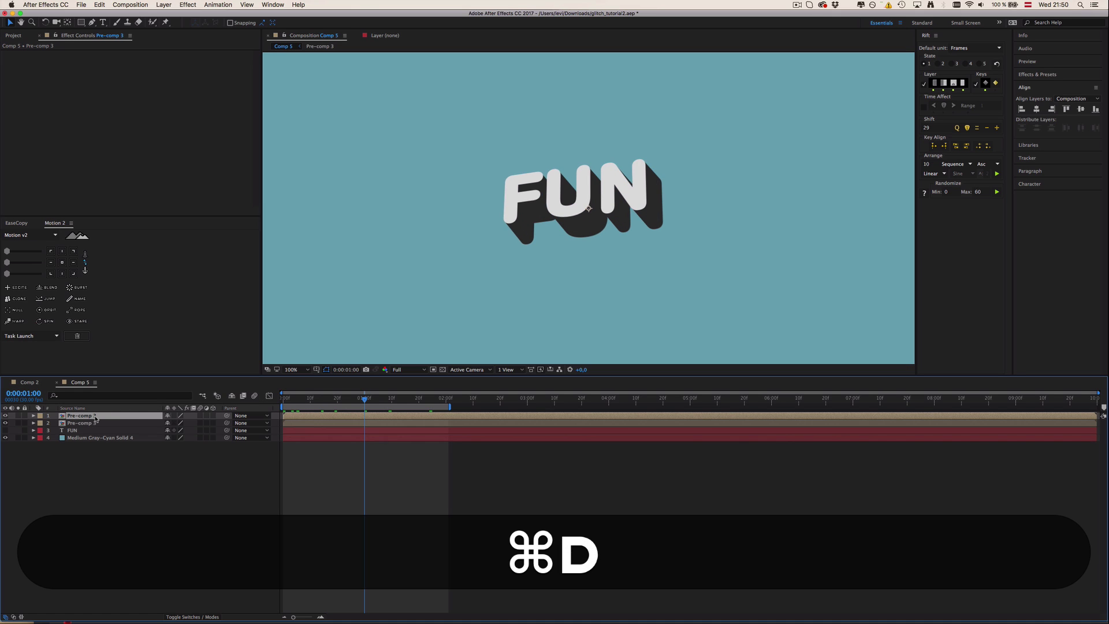
Undo the Pre-comp 3 duplicate and apply Brightness & Contrast with brightness 150.
{"action": "left_click", "coordinate": [295, 5]}
{"action": "type", "text": "bright"}
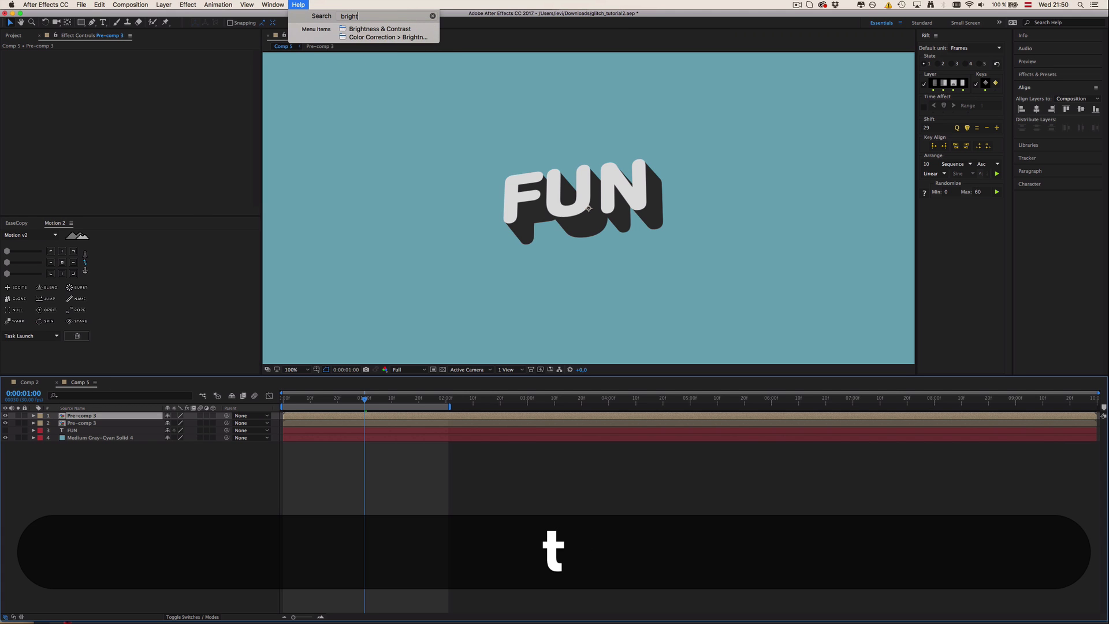
{"action": "left_click", "coordinate": [380, 29]}
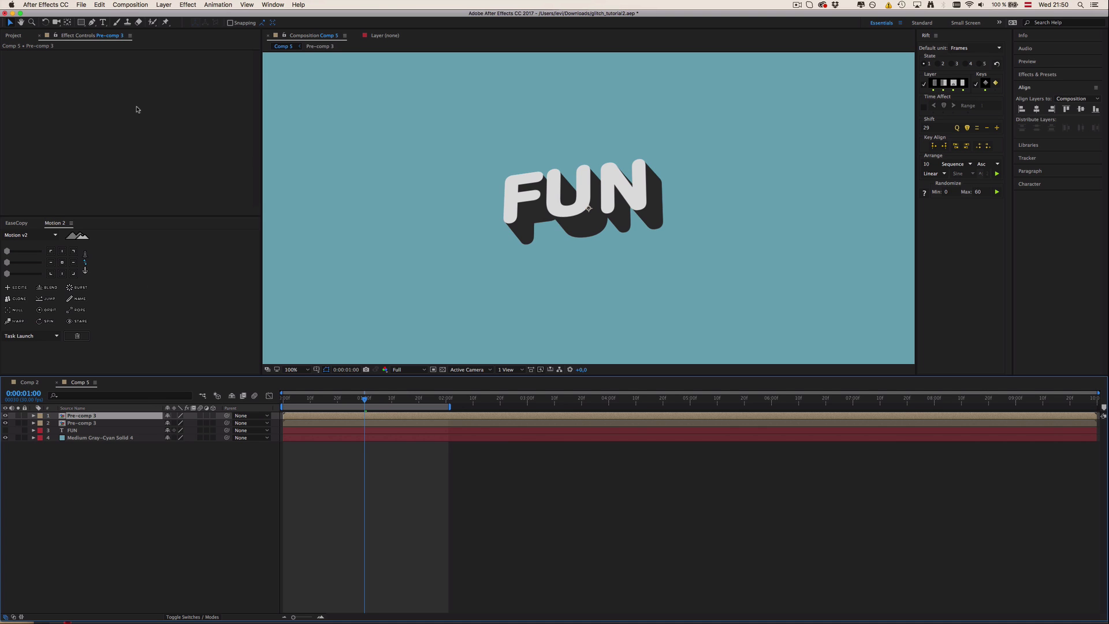
{"action": "key", "text": "super+z"}
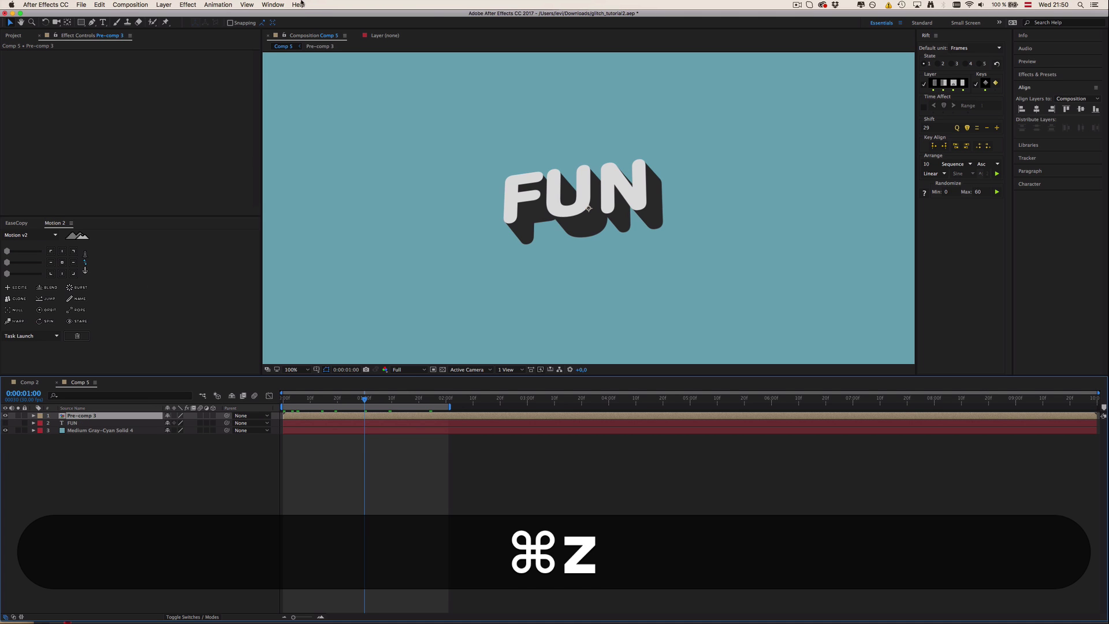
{"action": "left_click", "coordinate": [298, 4]}
{"action": "mouse_move", "coordinate": [333, 39]}
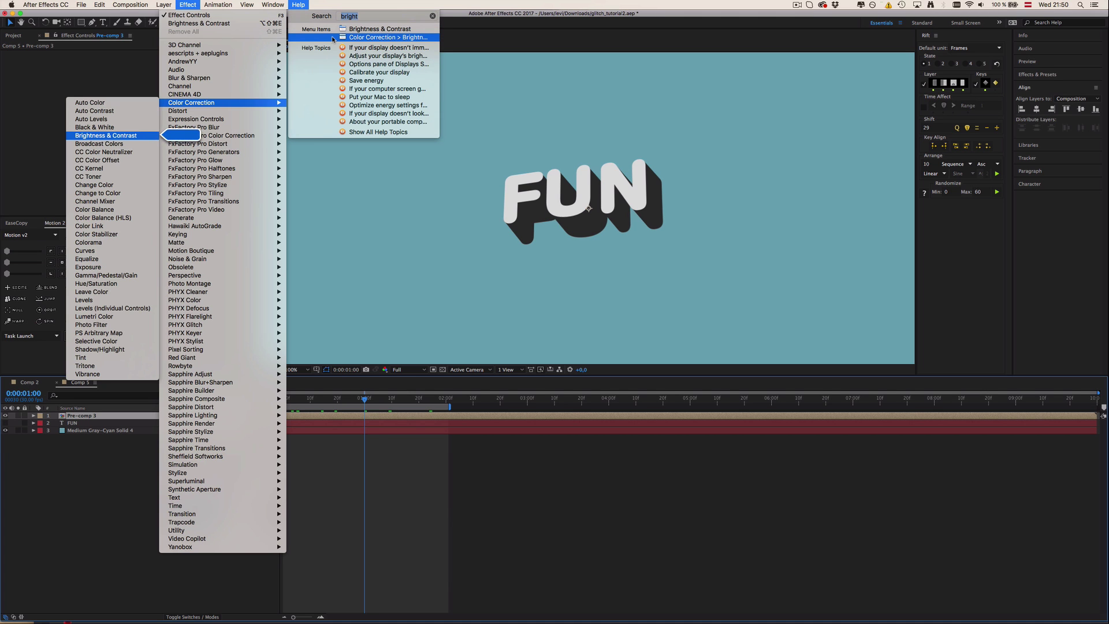
{"action": "mouse_move", "coordinate": [188, 5]}
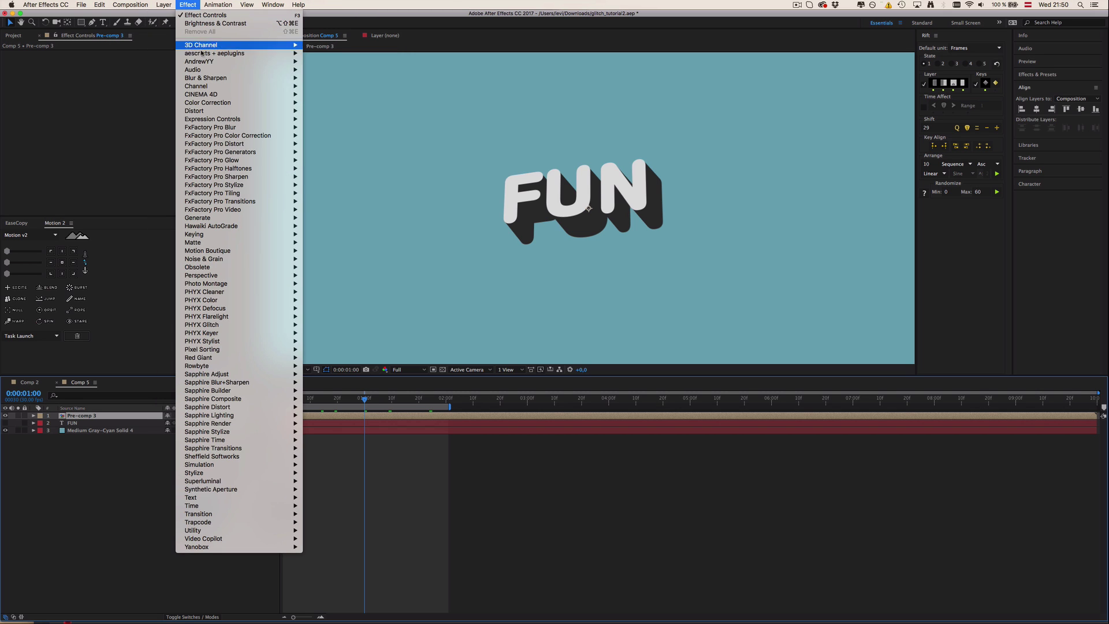
{"action": "mouse_move", "coordinate": [216, 102]}
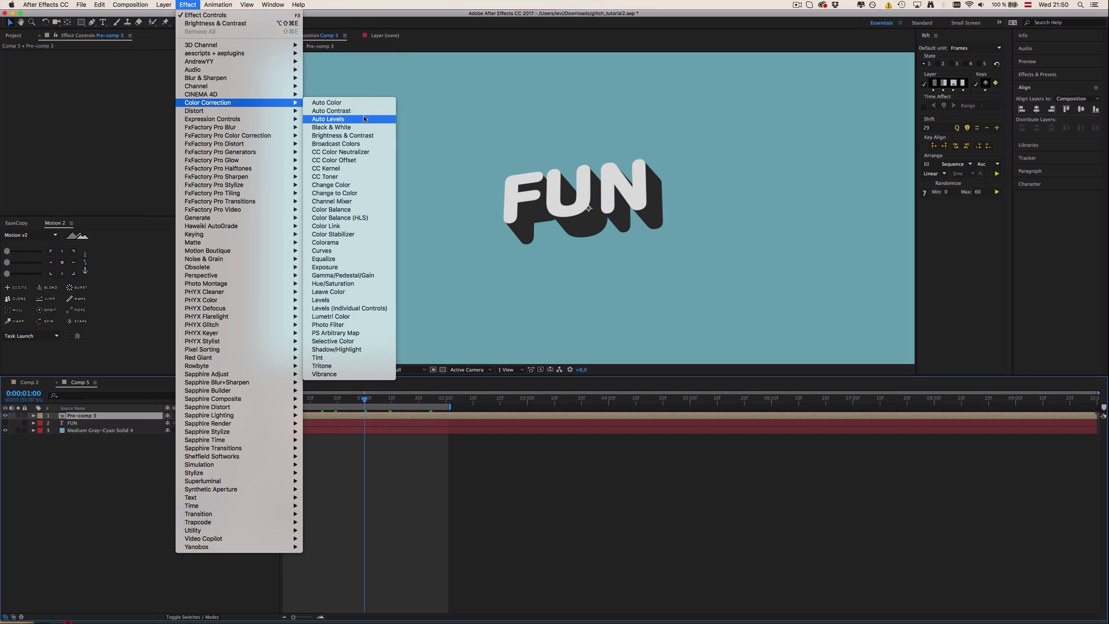
{"action": "left_click", "coordinate": [363, 136]}
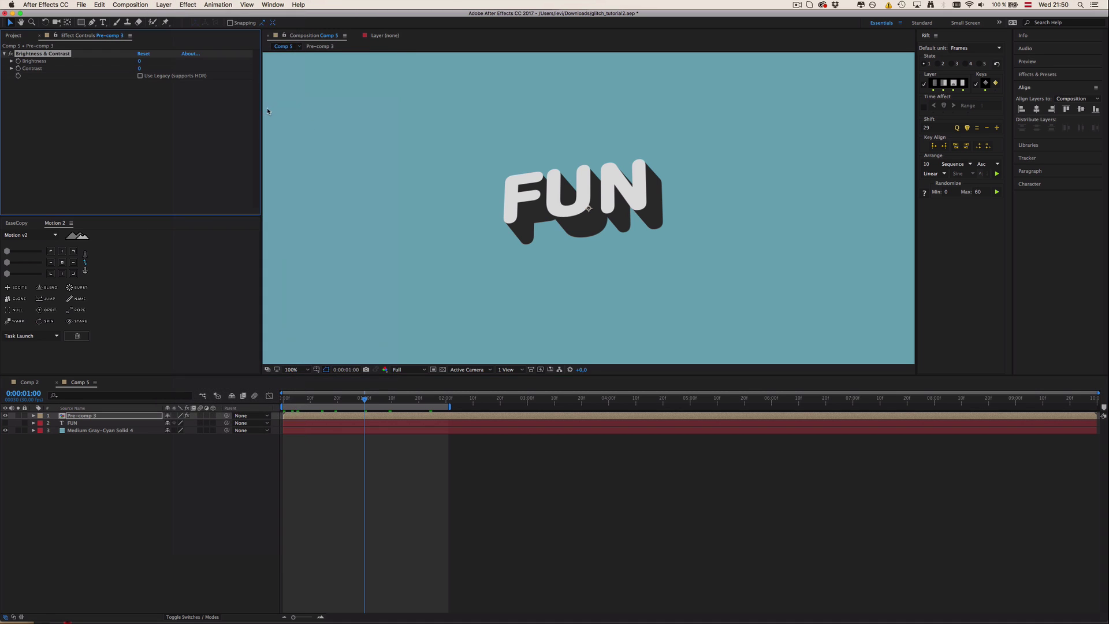
{"action": "left_click_drag", "start_coordinate": [139, 60], "coordinate": [1105, 129]}
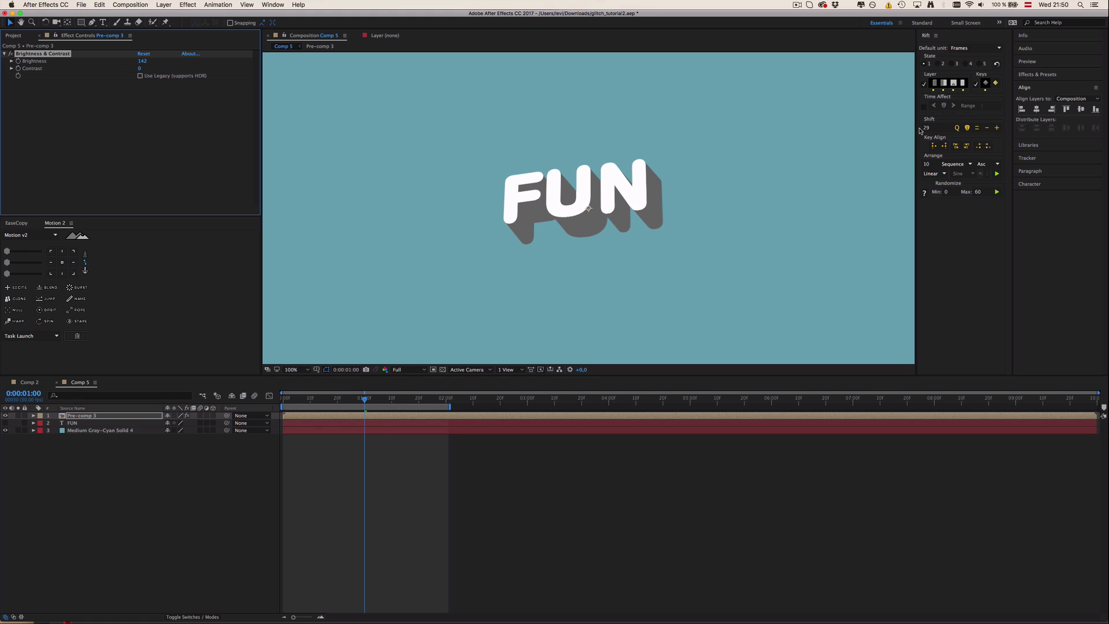
{"action": "left_click_drag", "start_coordinate": [177, 55], "coordinate": [176, 58]}
Duplicate the Brightness & Contrast effect and set the copy's brightness to 100.
{"action": "left_click", "coordinate": [185, 112]}
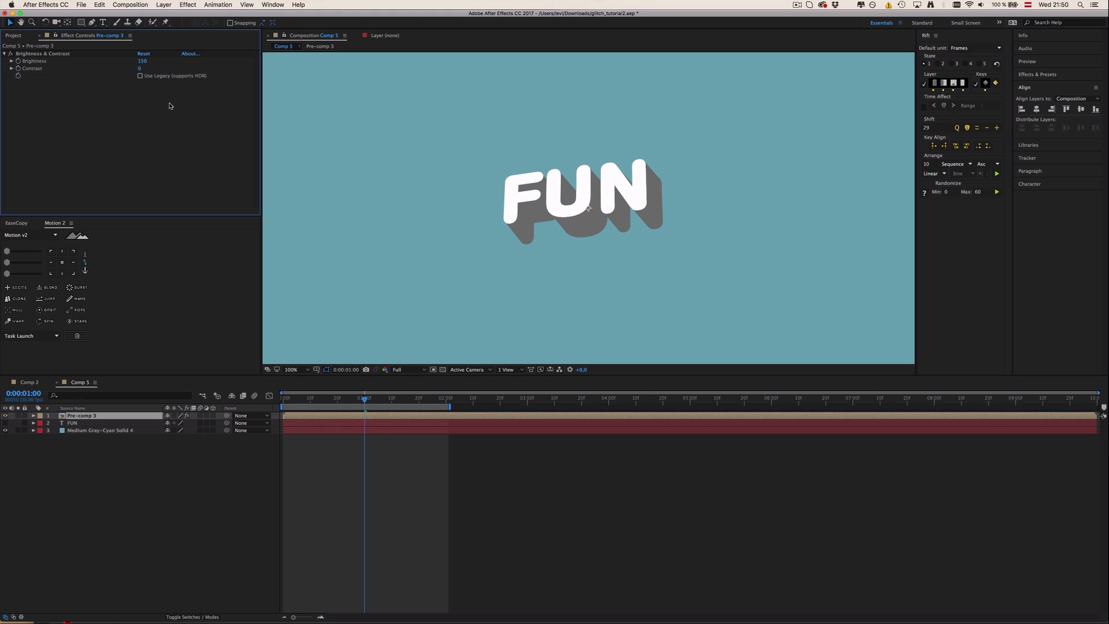
{"action": "key", "text": "super+d"}
{"action": "left_click", "coordinate": [144, 90]}
{"action": "type", "text": "100"}
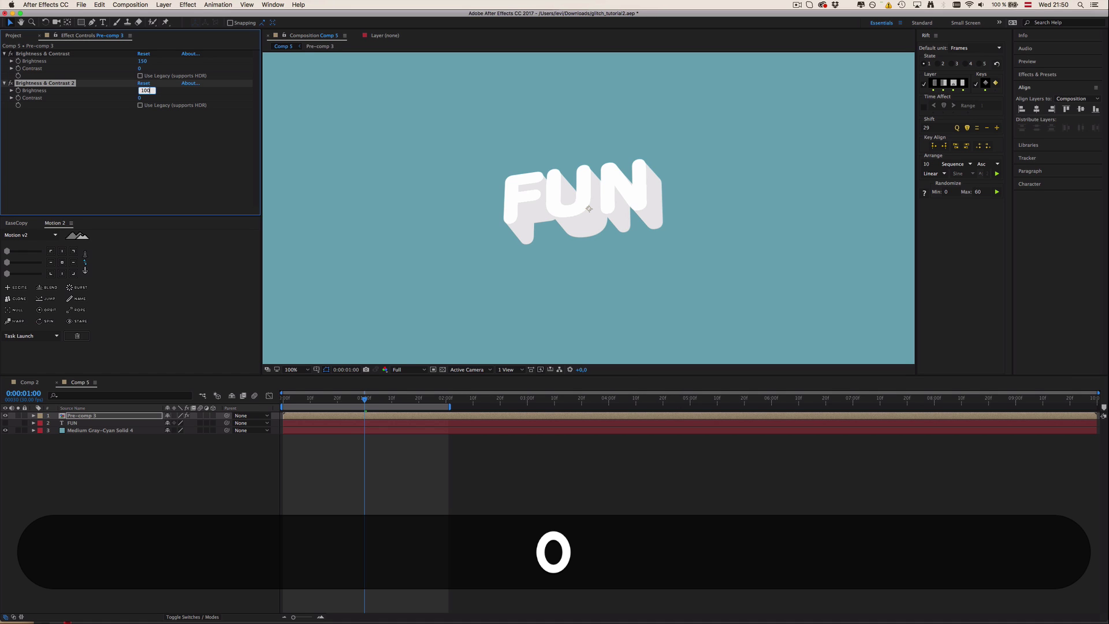
{"action": "key", "text": "Return"}
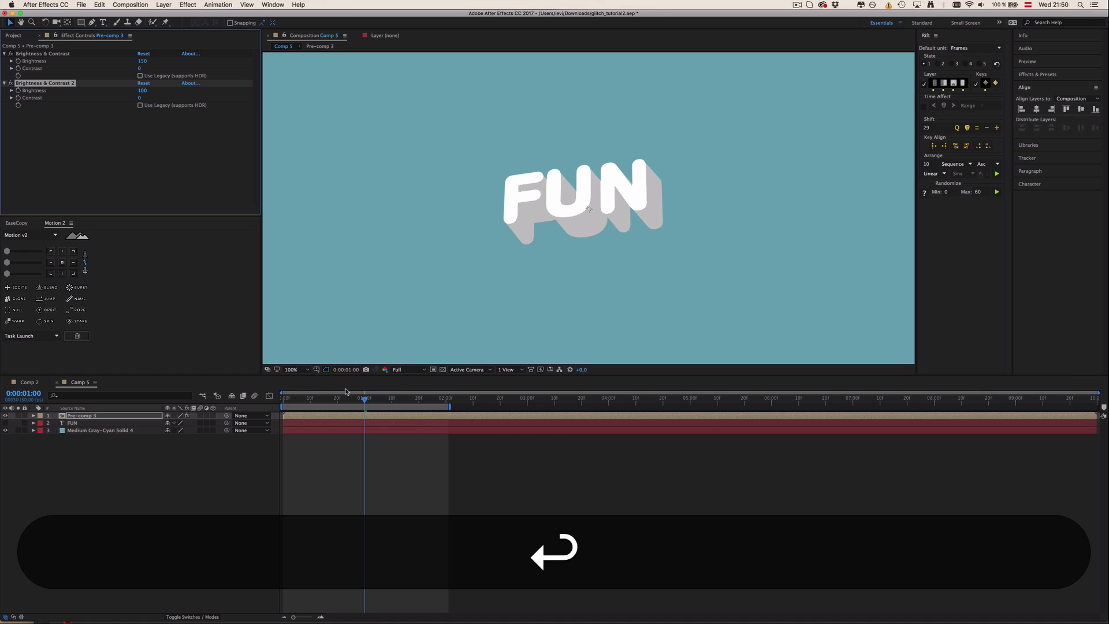
Duplicate the brightened Pre-comp 3 and remove both brightness effects from the lower copy.
{"action": "left_click", "coordinate": [445, 490]}
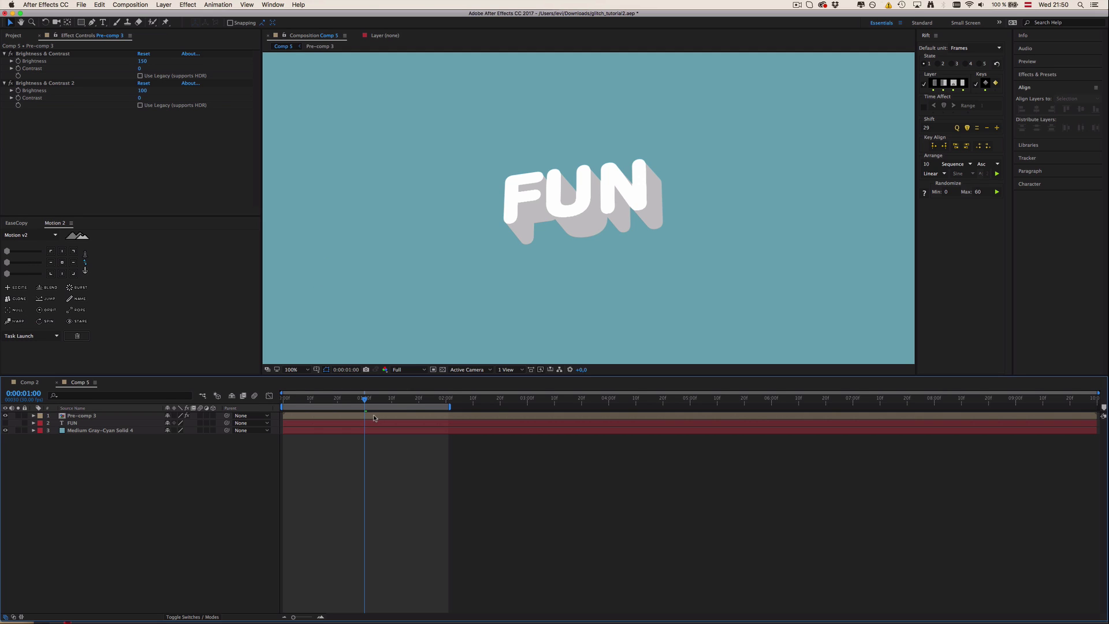
{"action": "left_click", "coordinate": [374, 417]}
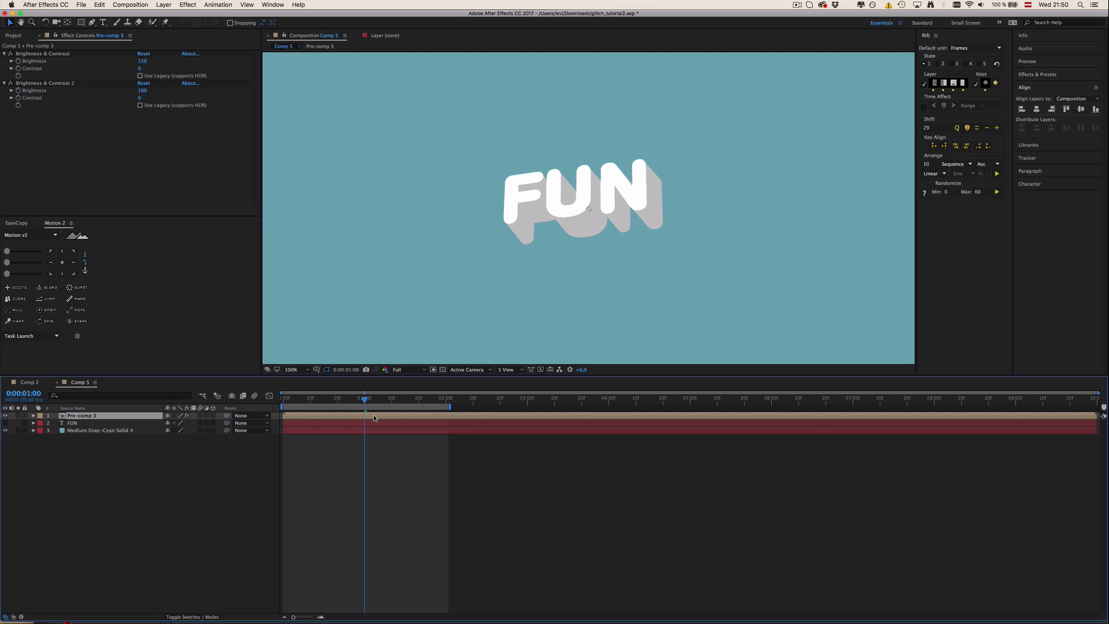
{"action": "key", "text": "super+d"}
{"action": "left_click", "coordinate": [95, 423]}
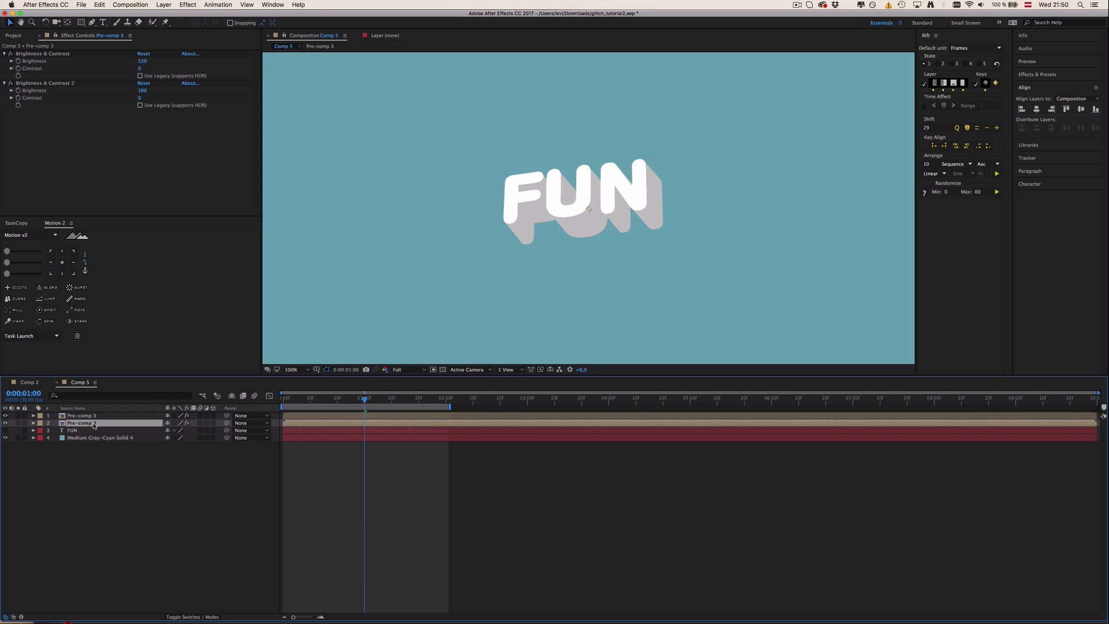
{"action": "left_click", "coordinate": [44, 54], "text": "shift"}
{"action": "left_click", "coordinate": [37, 84], "text": "shift"}
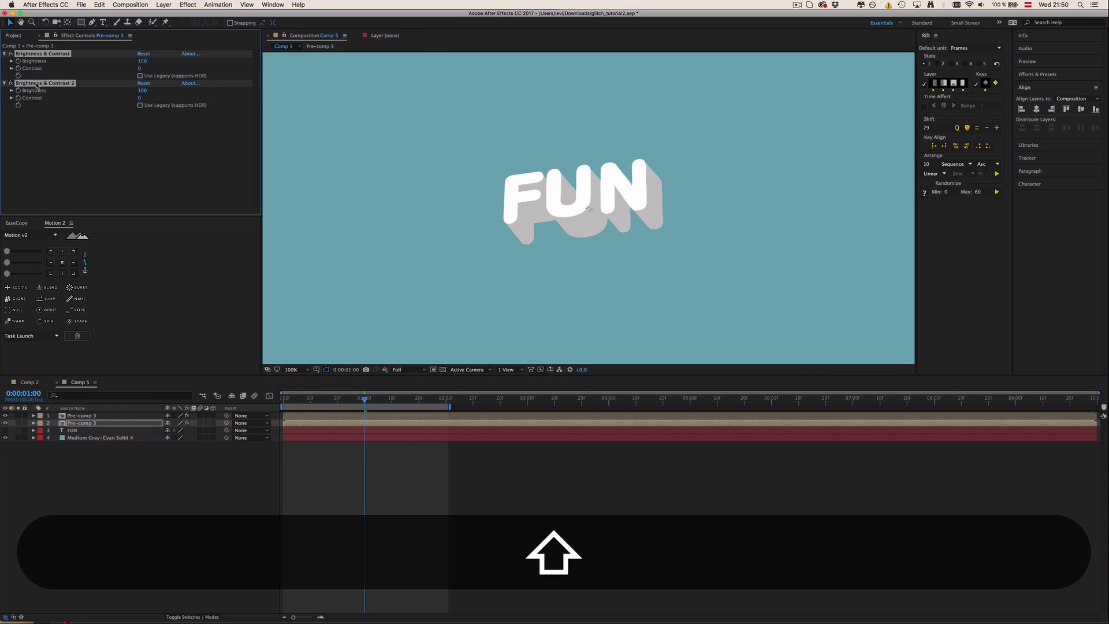
{"action": "key", "text": "BackSpace"}
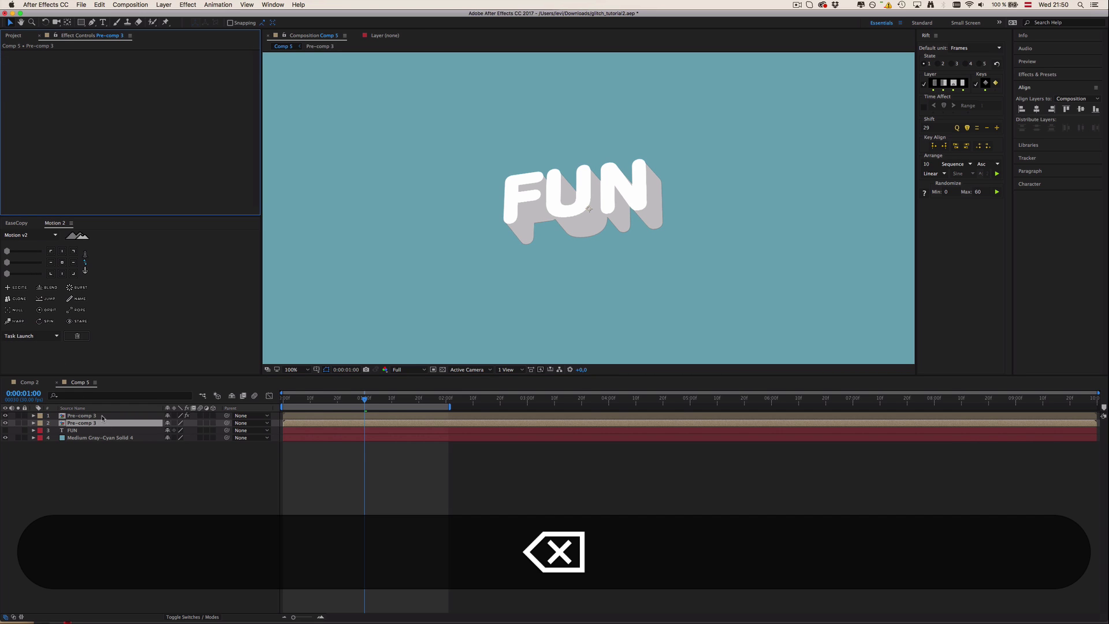
Toggle the top Pre-comp 3's visibility to compare brightened and plain versions.
{"action": "left_click", "coordinate": [102, 416]}
{"action": "left_click", "coordinate": [6, 415]}
{"action": "left_click", "coordinate": [6, 416]}
{"action": "left_click", "coordinate": [6, 416]}
{"action": "left_click", "coordinate": [6, 416]}
{"action": "left_click", "coordinate": [6, 416]}
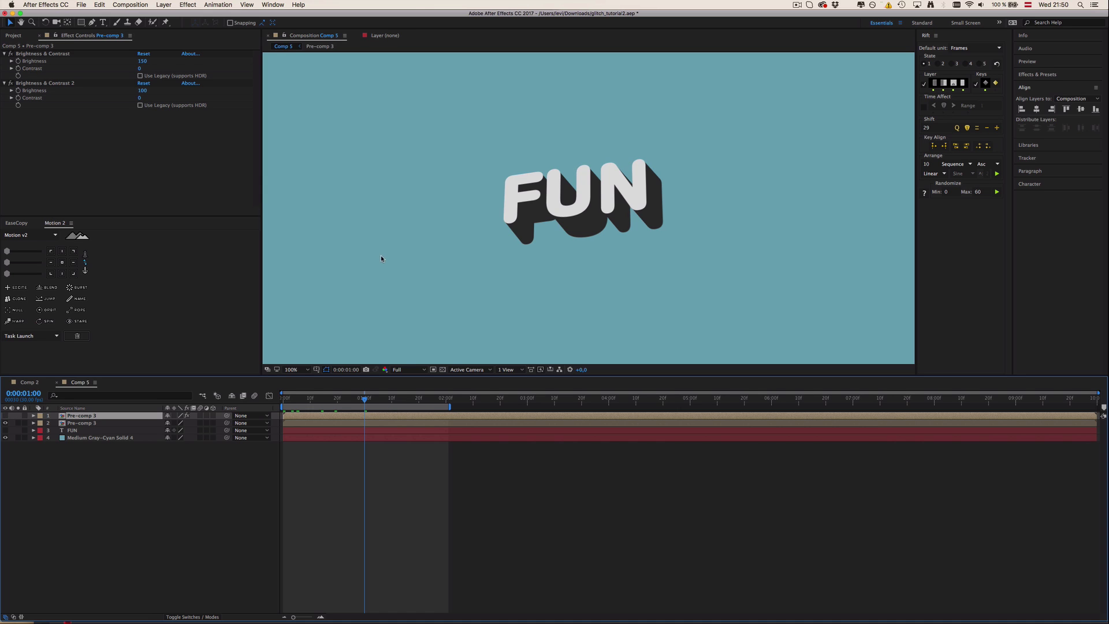
{"action": "left_click", "coordinate": [6, 416]}
{"action": "left_click", "coordinate": [92, 23]}
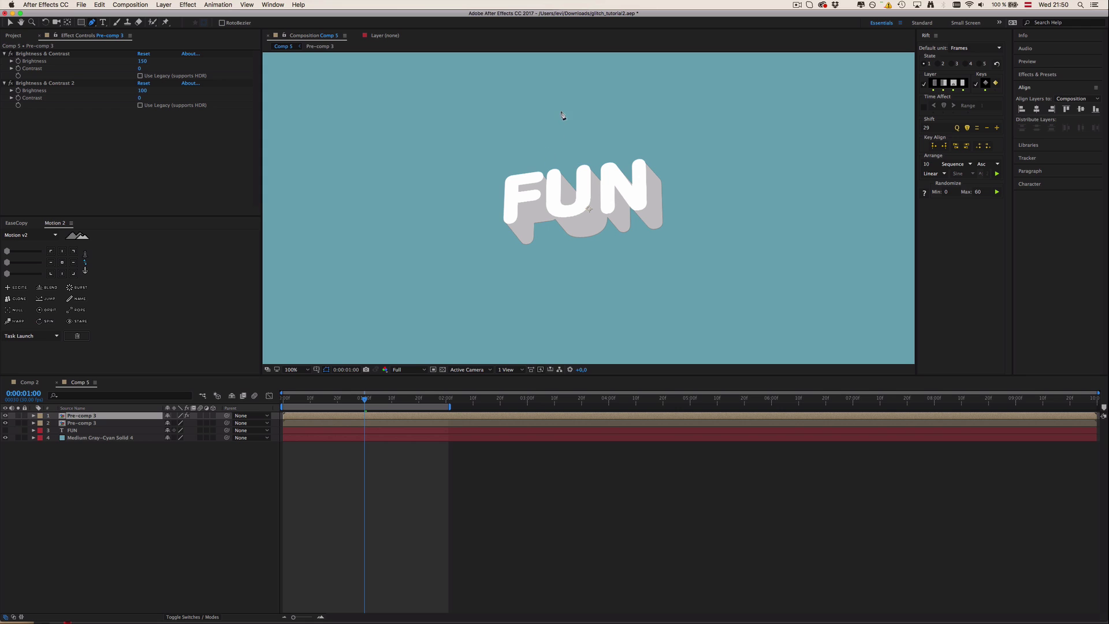
Draw a narrow diagonal mask strip across FUN on the top Pre-comp 3.
{"action": "left_click", "coordinate": [494, 134]}
{"action": "left_click", "coordinate": [534, 134], "text": "shift"}
{"action": "left_click", "coordinate": [600, 275], "text": "shift"}
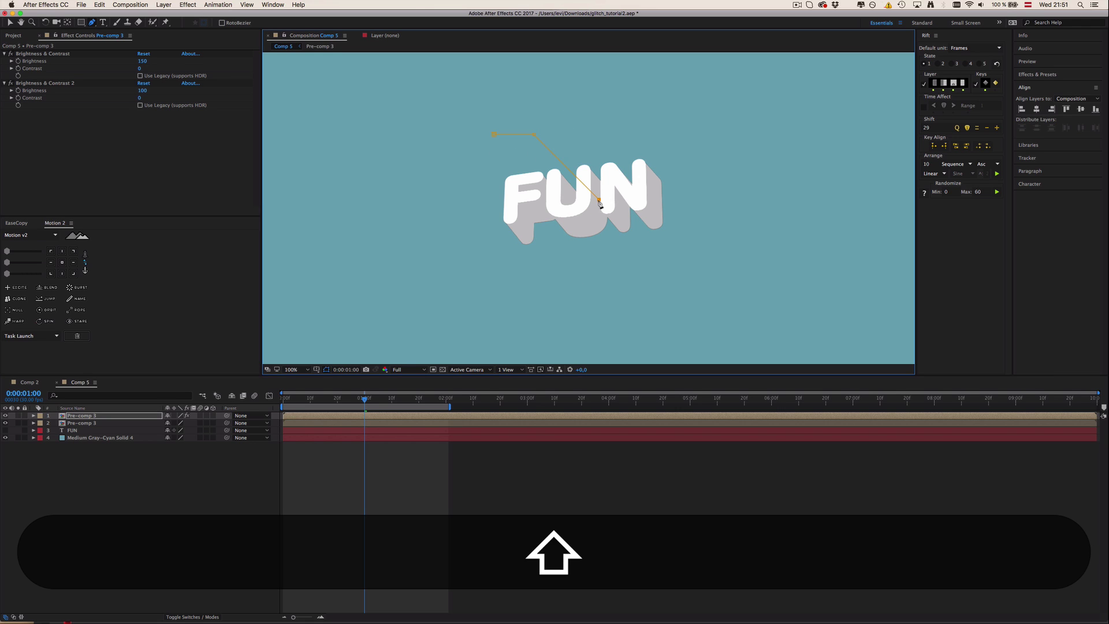
{"action": "left_click", "coordinate": [652, 283]}
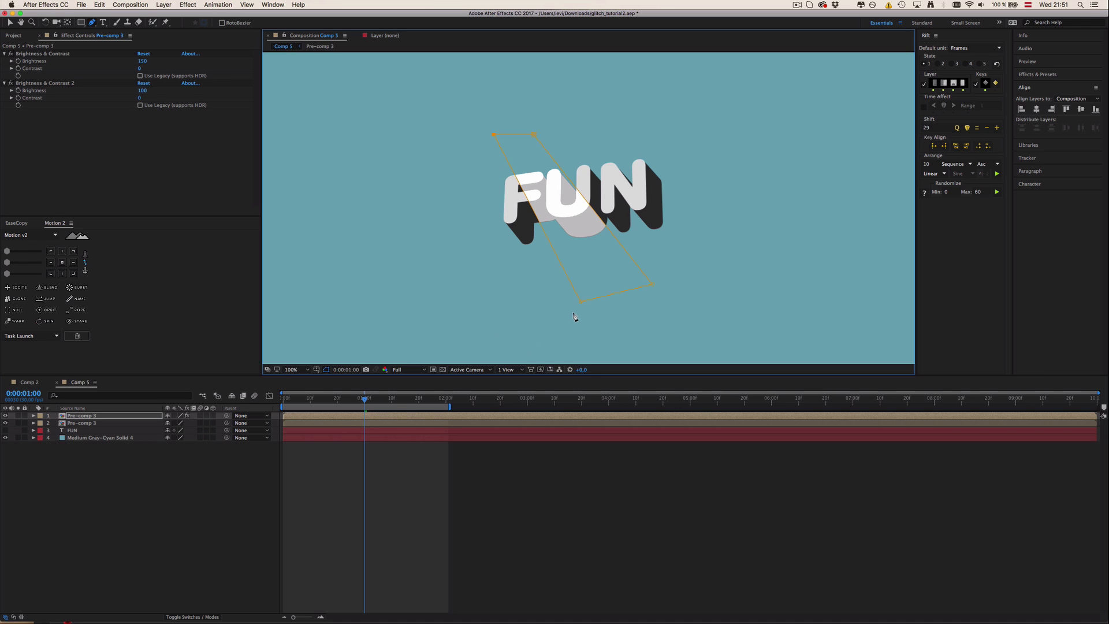
{"action": "left_click_drag", "start_coordinate": [582, 305], "coordinate": [627, 293]}
Keyframe Mask Path so the shine strip sweeps from the F at frame 0 to the N.
{"action": "key", "text": "Home"}
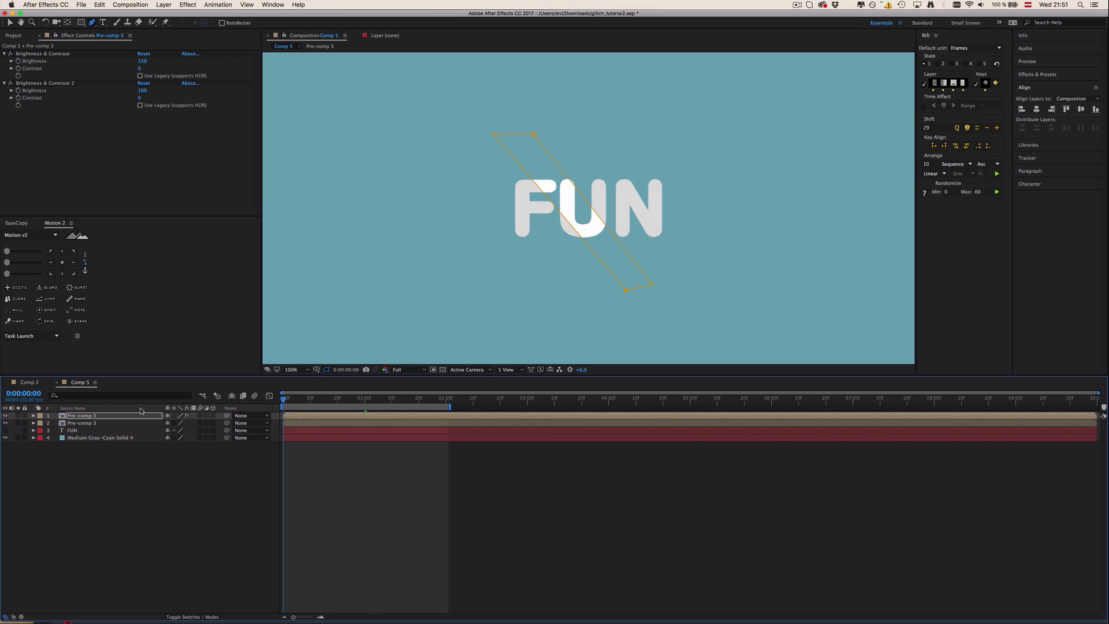
{"action": "left_click", "coordinate": [33, 416]}
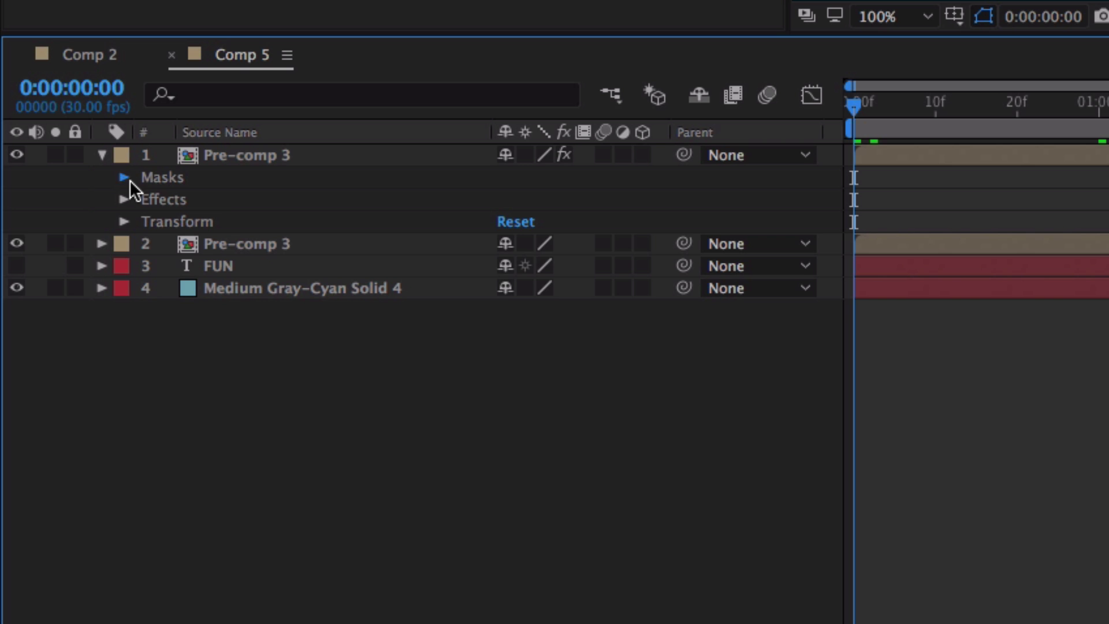
{"action": "left_click", "coordinate": [41, 423]}
{"action": "left_click", "coordinate": [48, 430]}
{"action": "left_click", "coordinate": [189, 221]}
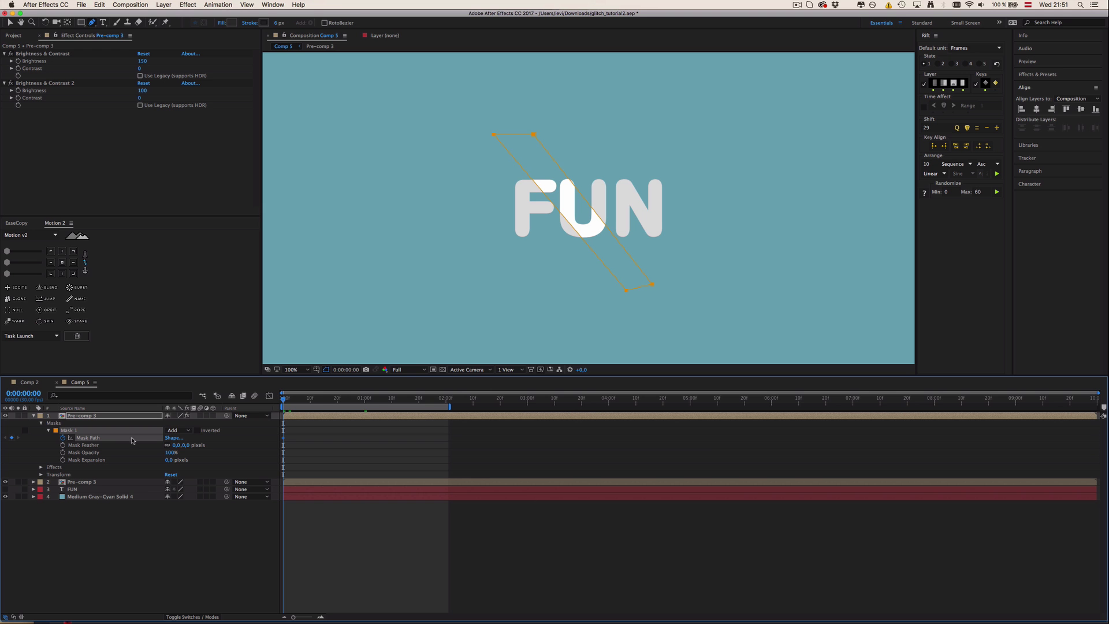
{"action": "key", "text": "v"}
{"action": "left_click_drag", "start_coordinate": [621, 292], "coordinate": [524, 311]}
{"action": "left_click", "coordinate": [358, 401]}
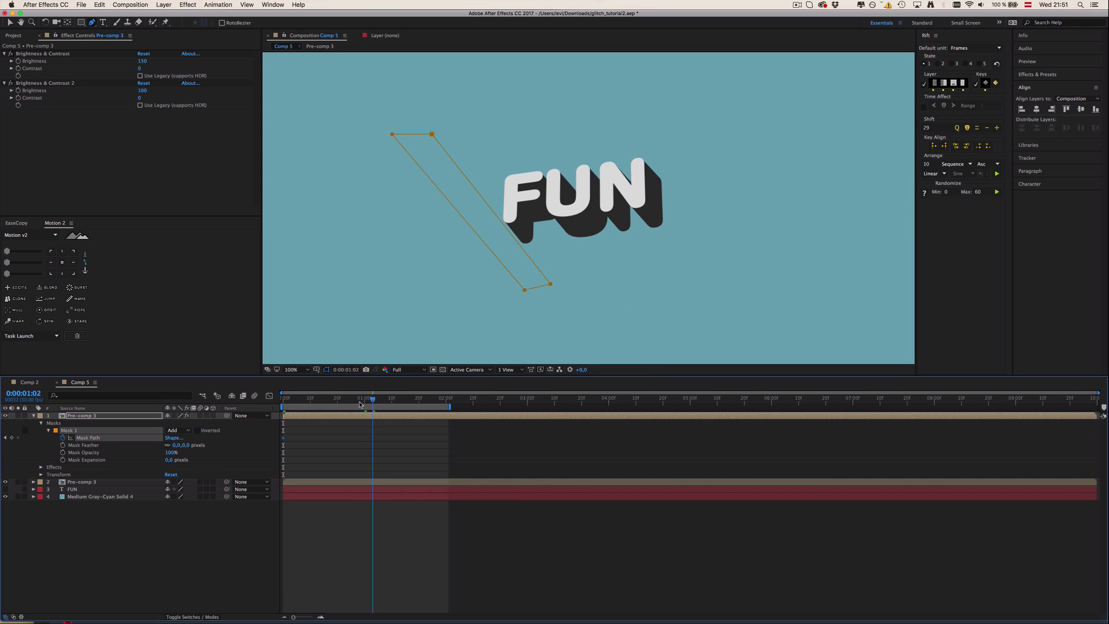
{"action": "left_click_drag", "start_coordinate": [359, 403], "coordinate": [389, 401]}
{"action": "left_click_drag", "start_coordinate": [556, 286], "coordinate": [783, 258]}
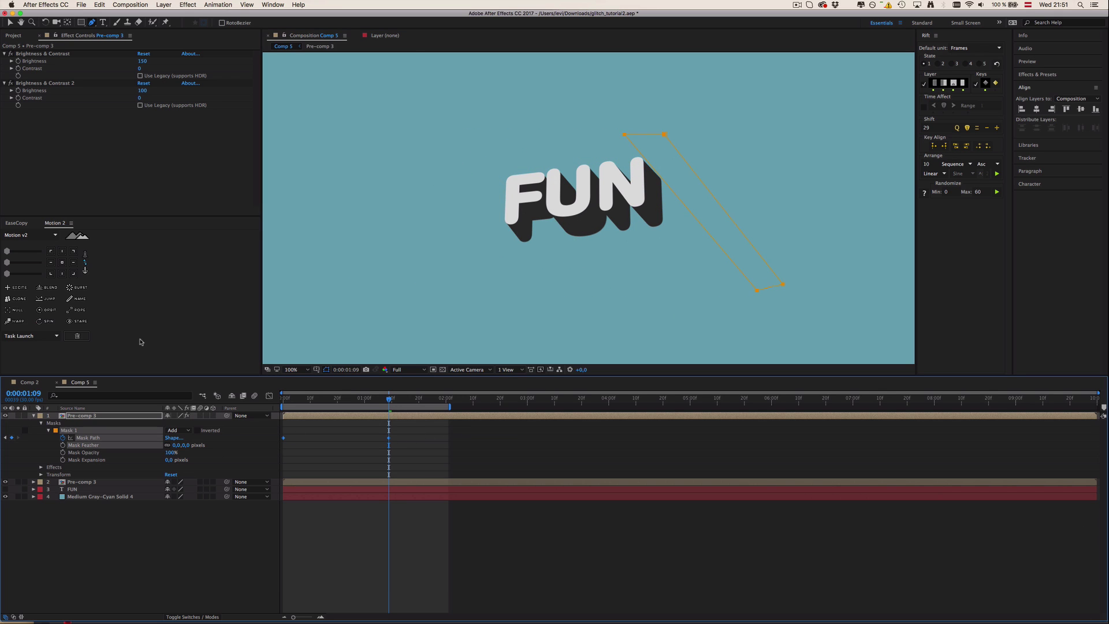
Easy-ease the shine mask's path keyframes and steepen the speed curve into an early spike.
{"action": "key", "text": "F9"}
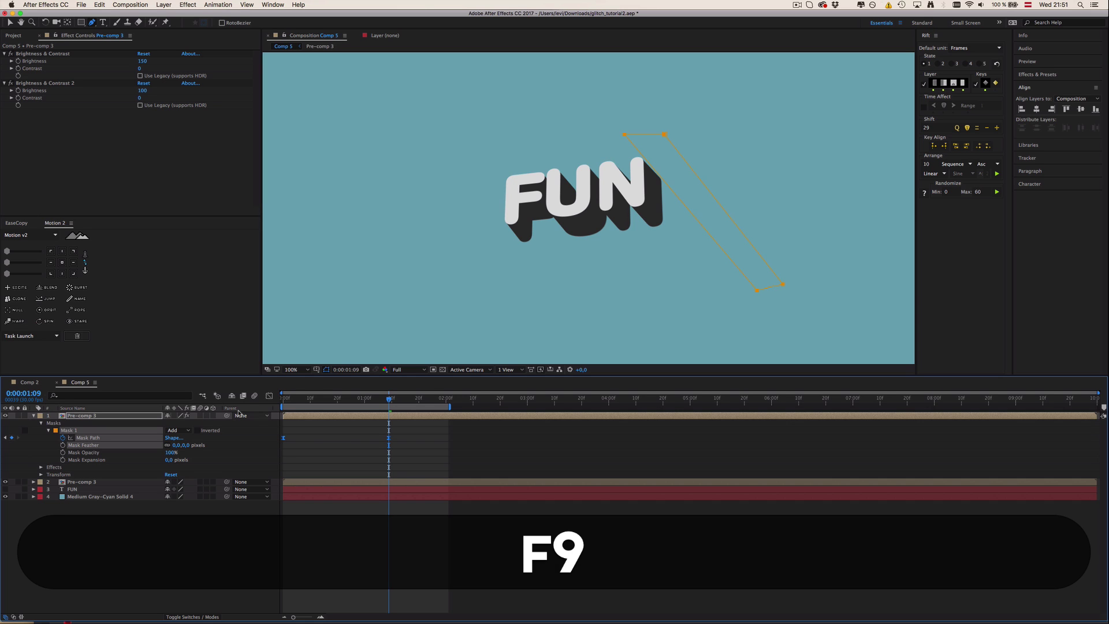
{"action": "left_click", "coordinate": [269, 395]}
{"action": "key", "text": "v"}
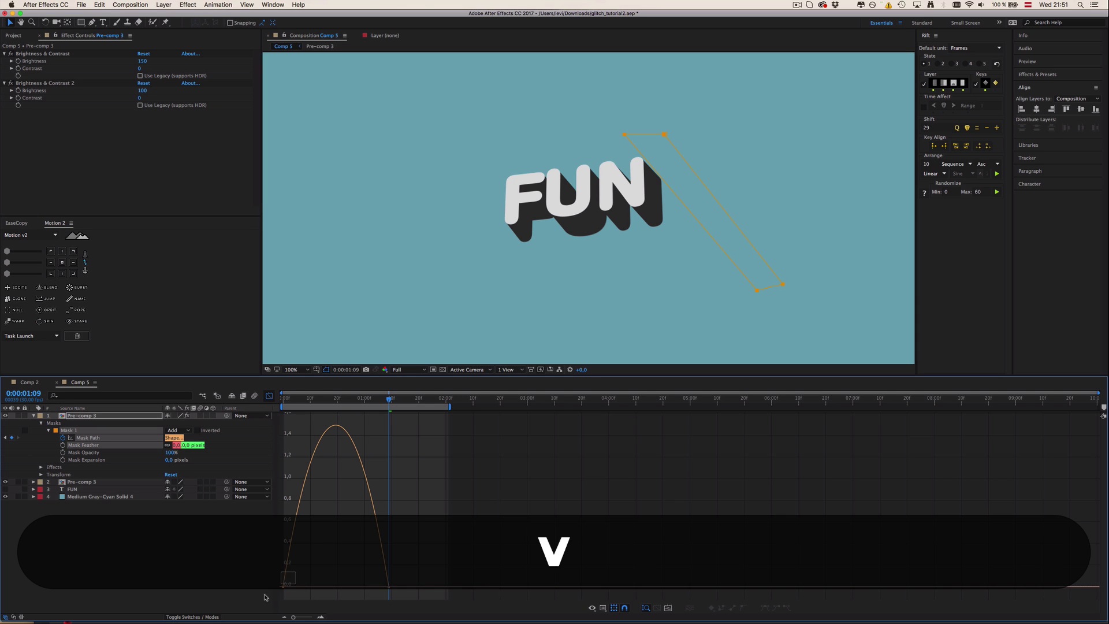
{"action": "left_click_drag", "start_coordinate": [299, 587], "coordinate": [395, 561]}
Preview the shine sweep, then play the Comp 2 reference animation for comparison.
{"action": "key", "text": "ctrl+0"}
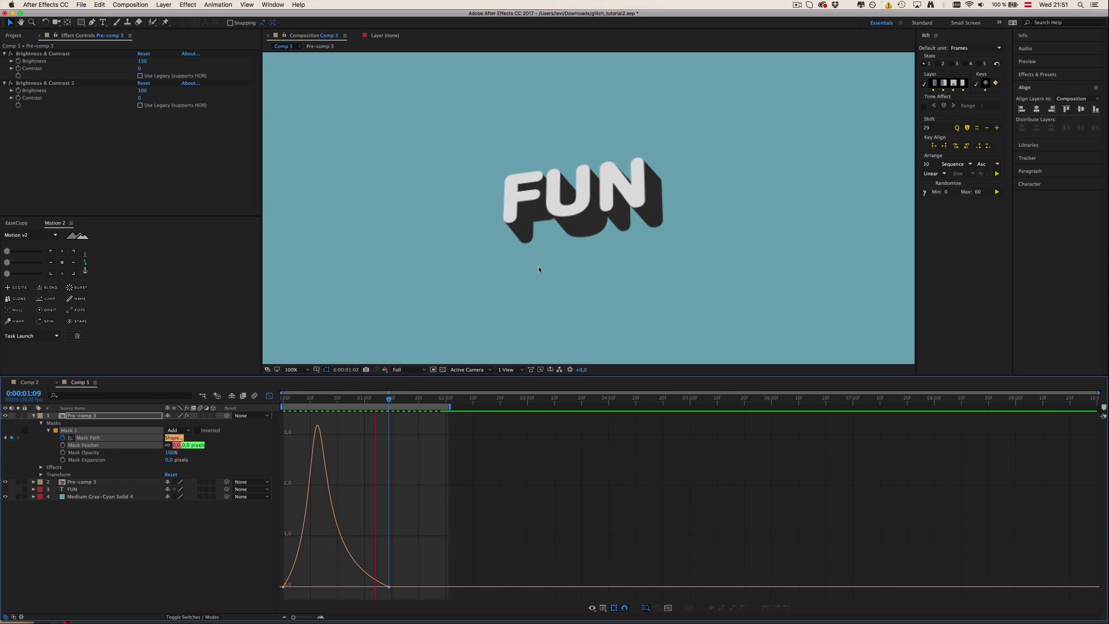
{"action": "key", "text": "space"}
{"action": "left_click", "coordinate": [28, 382]}
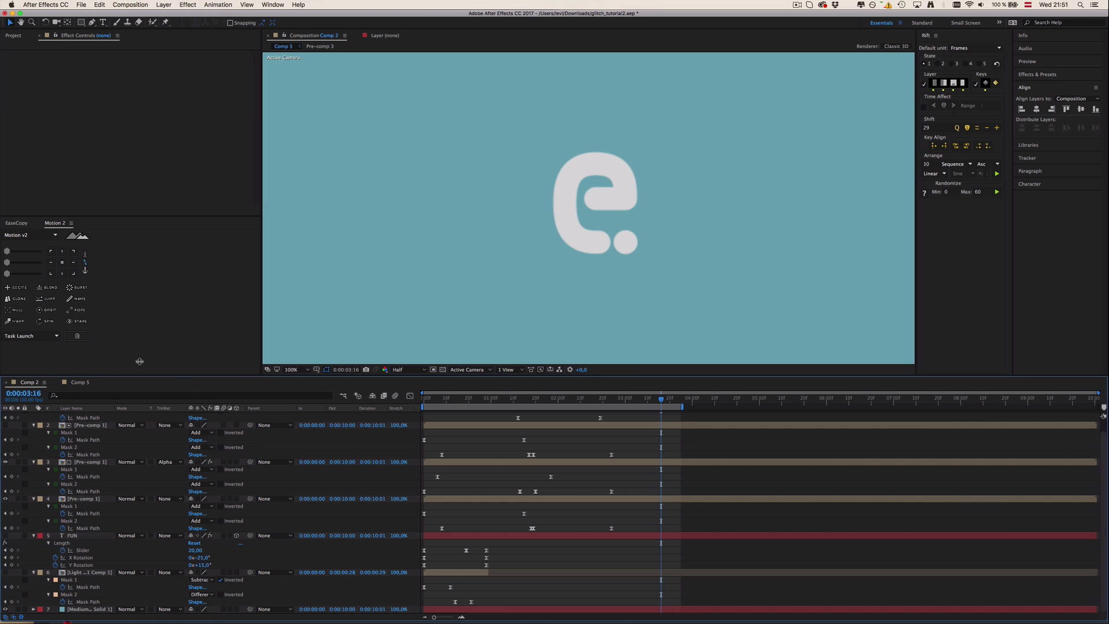
{"action": "key", "text": "ctrl+0"}
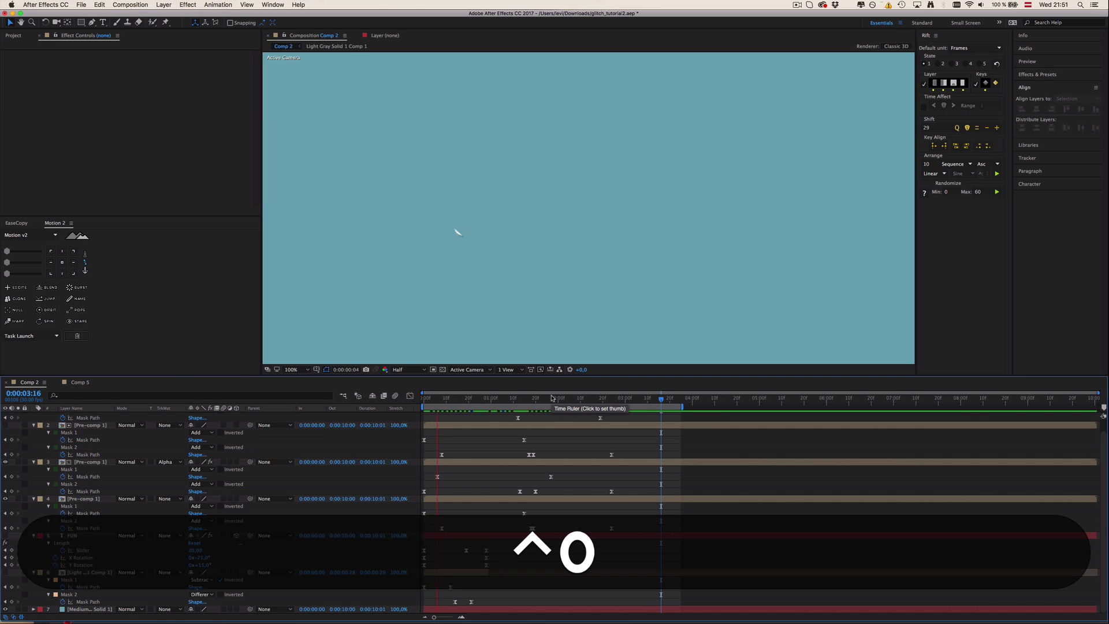
{"action": "key", "text": "space"}
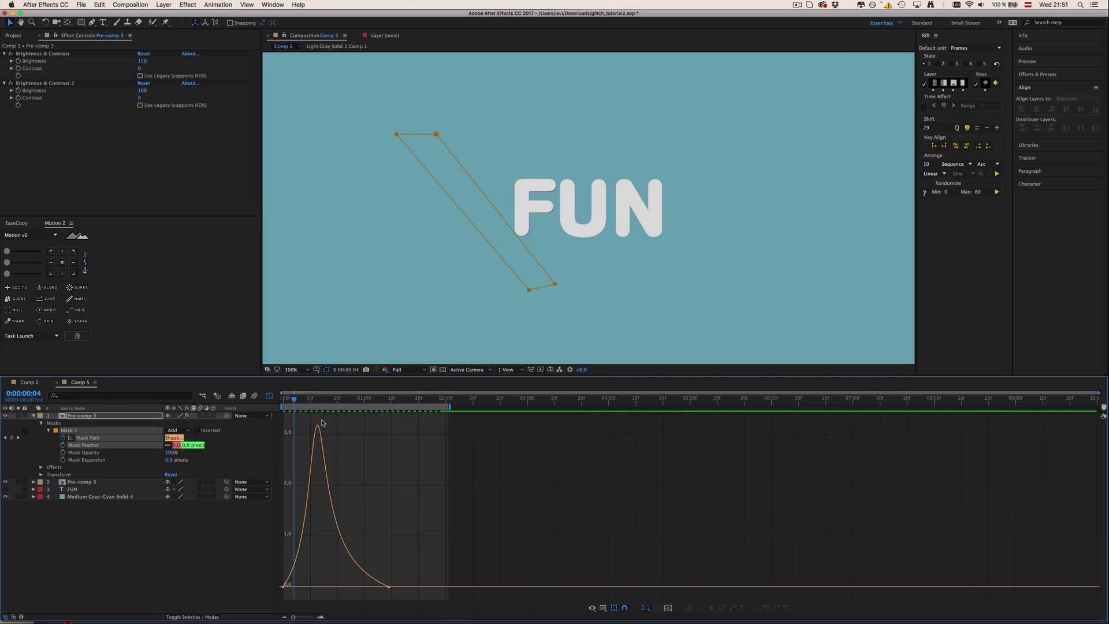
Draw a rectangle mask on the lower Pre-comp 3, rotate it 45° and move it off FUN.
{"action": "left_click", "coordinate": [269, 396]}
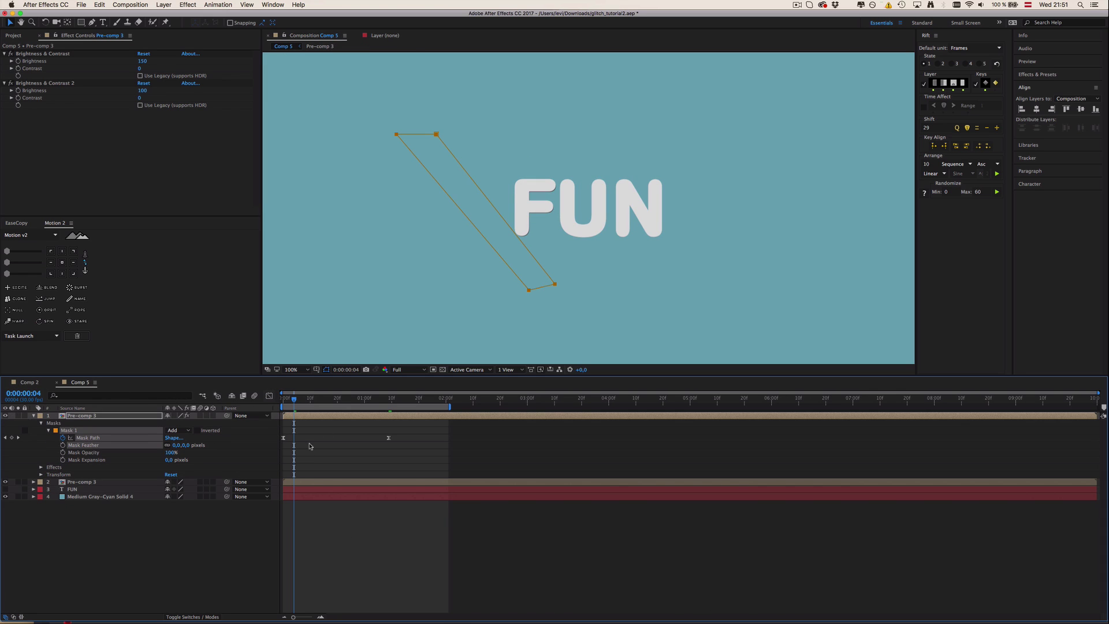
{"action": "key", "text": "ctrl+Down"}
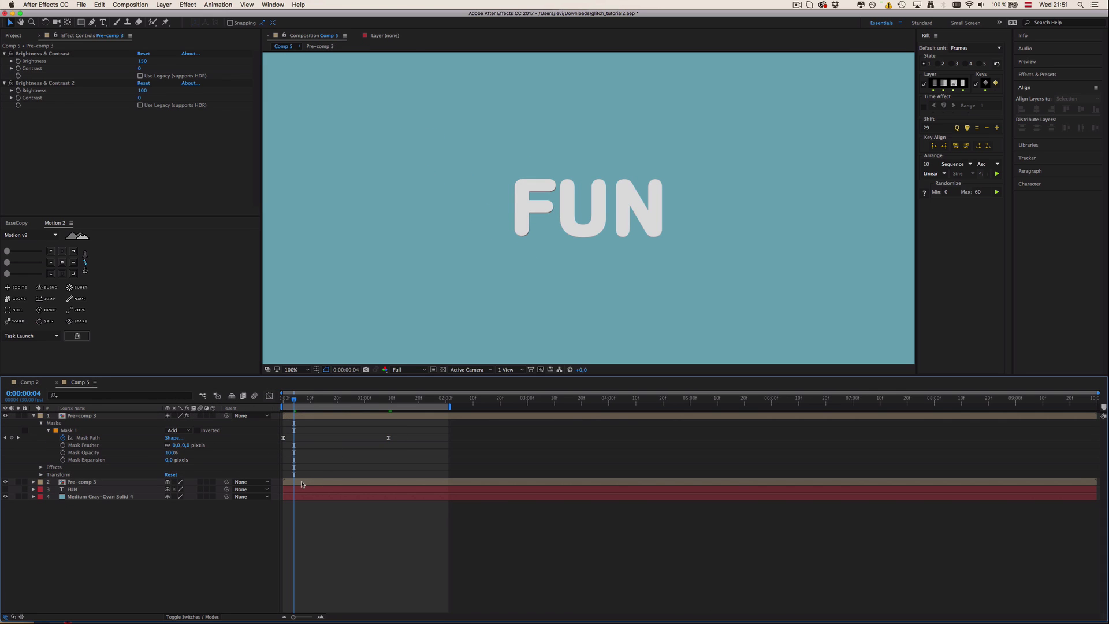
{"action": "left_click", "coordinate": [81, 23]}
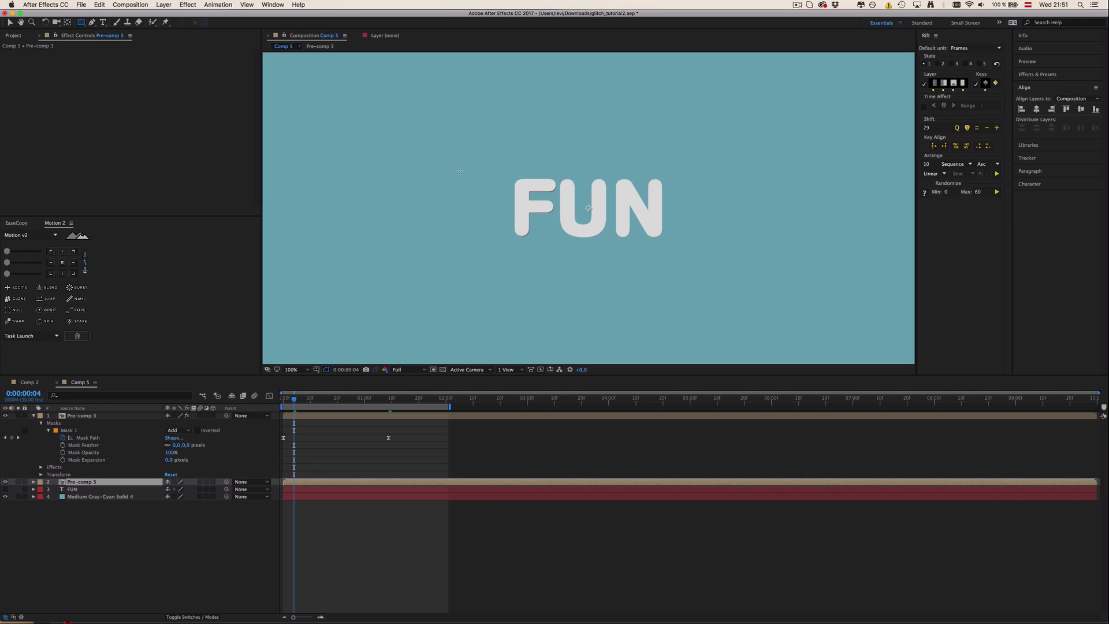
{"action": "left_click_drag", "start_coordinate": [361, 105], "coordinate": [615, 315]}
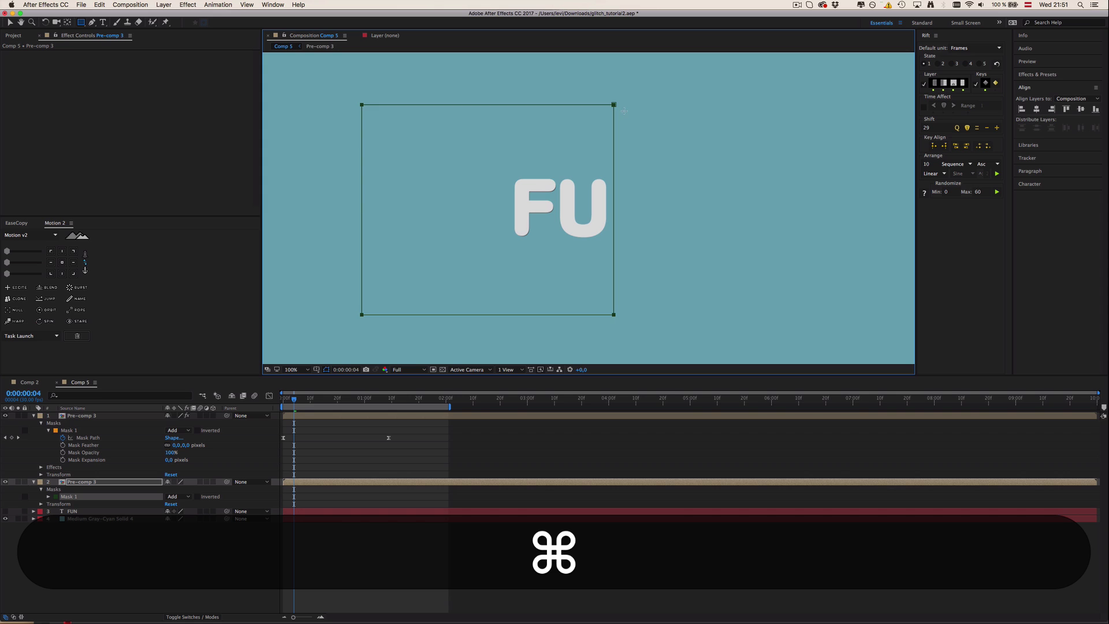
{"action": "key", "text": "super+t"}
{"action": "left_click_drag", "start_coordinate": [581, 71], "coordinate": [552, 63]}
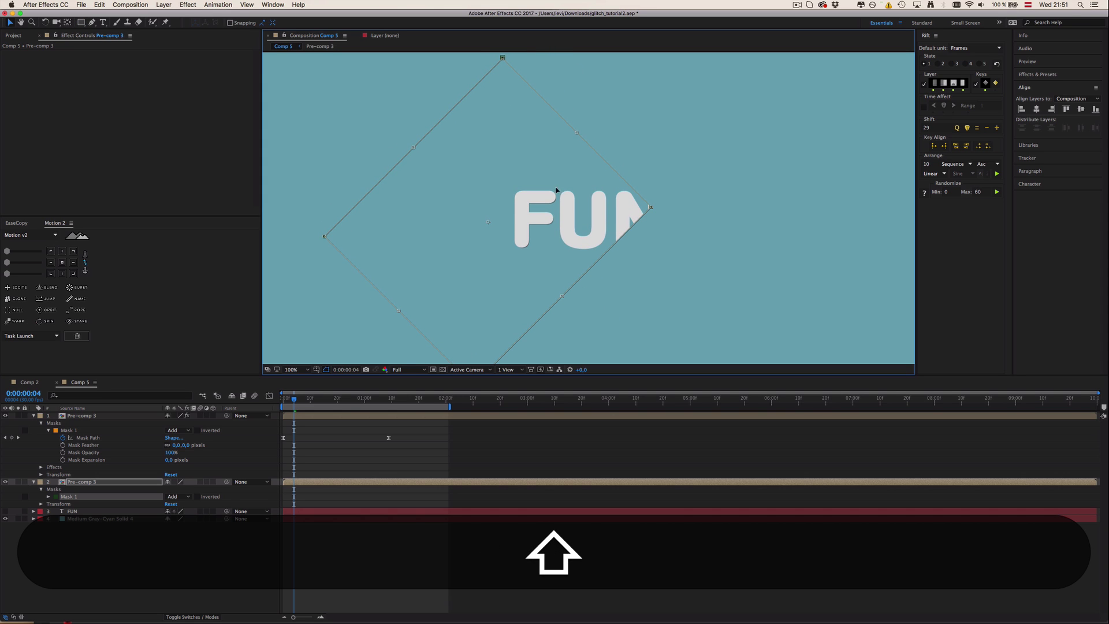
{"action": "left_click_drag", "start_coordinate": [561, 196], "coordinate": [489, 297]}
Keyframe the diamond's Mask Path so it slides over FUN, fully revealing it by 1:14.
{"action": "left_click", "coordinate": [48, 499]}
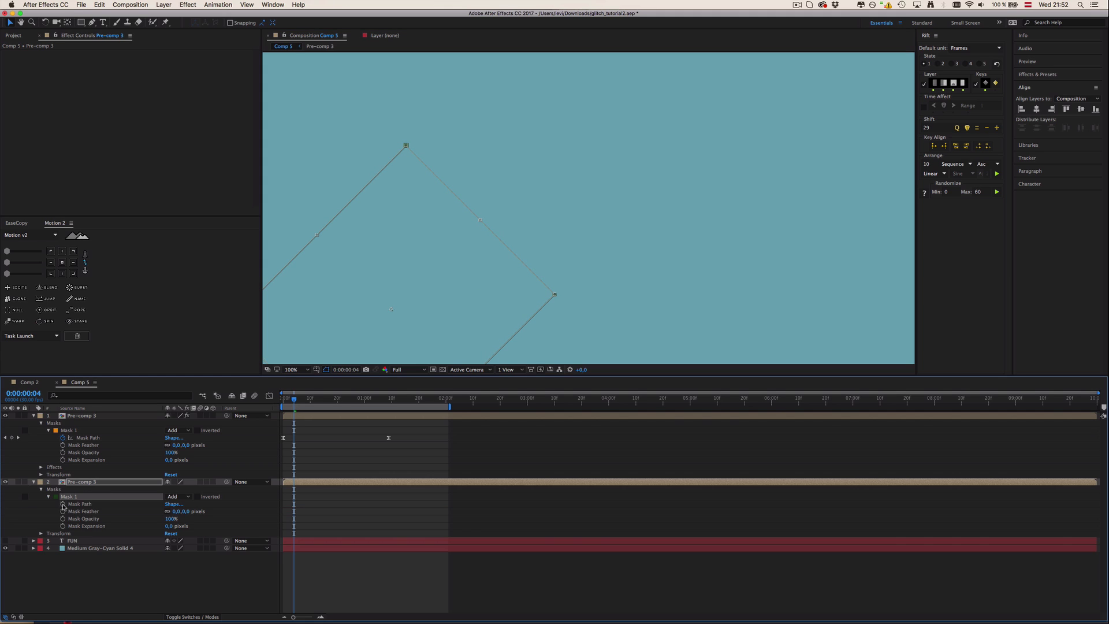
{"action": "key", "text": "alt+m"}
{"action": "key", "text": "space"}
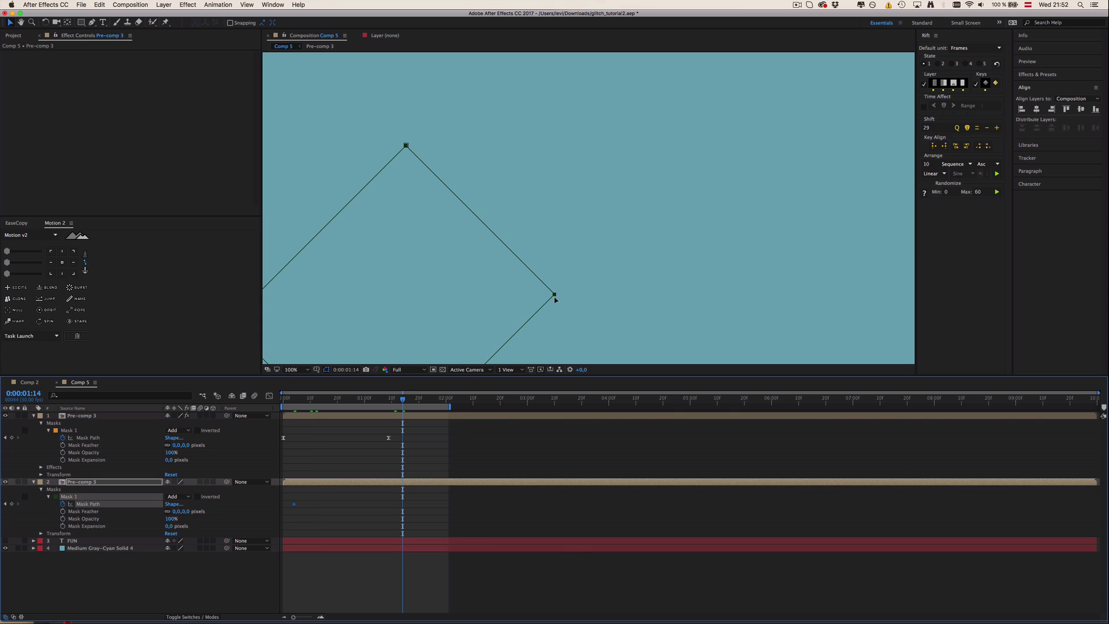
{"action": "left_click_drag", "start_coordinate": [532, 309], "coordinate": [732, 252]}
{"action": "left_click", "coordinate": [381, 473]}
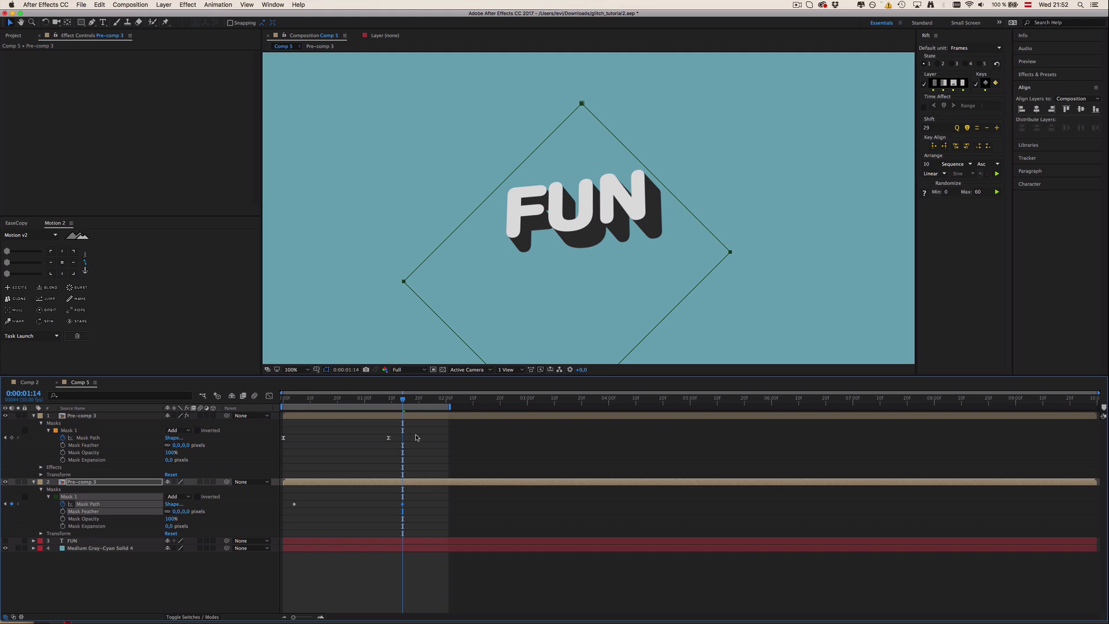
Copy the shine keyframes' easing with EaseCopy and apply it to the diamond mask's path keyframes.
{"action": "left_click_drag", "start_coordinate": [415, 437], "coordinate": [278, 449]}
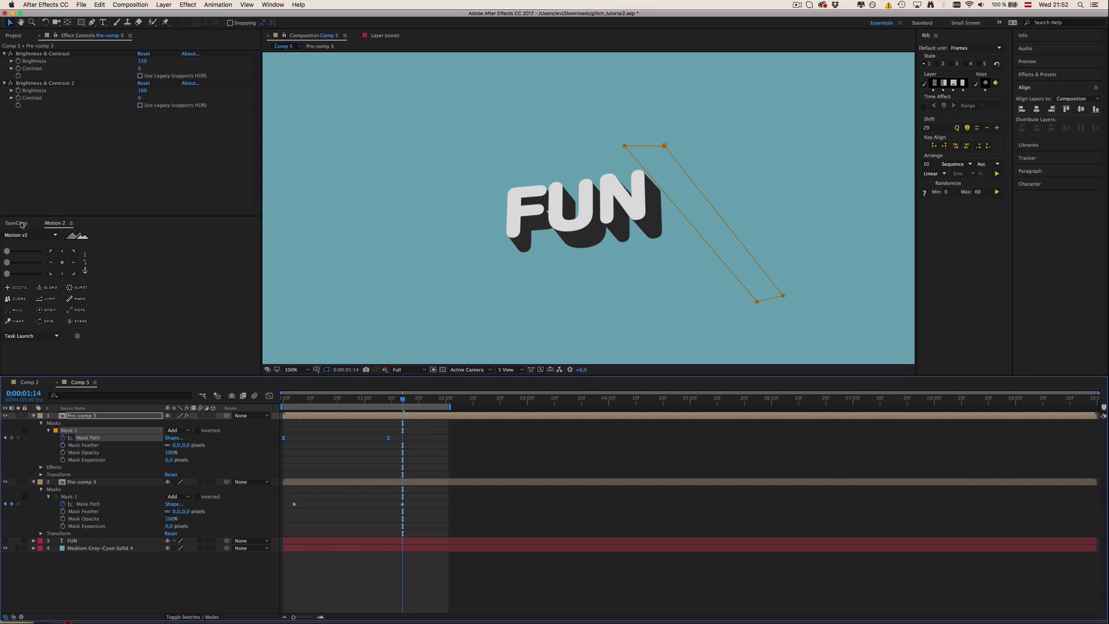
{"action": "left_click", "coordinate": [16, 223]}
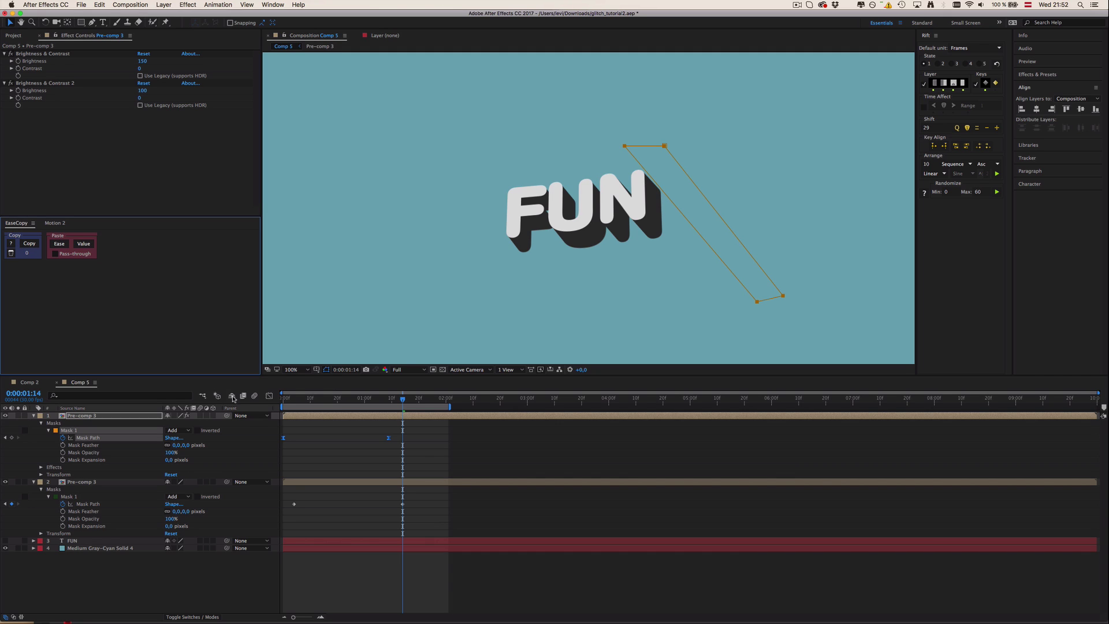
{"action": "left_click", "coordinate": [404, 442]}
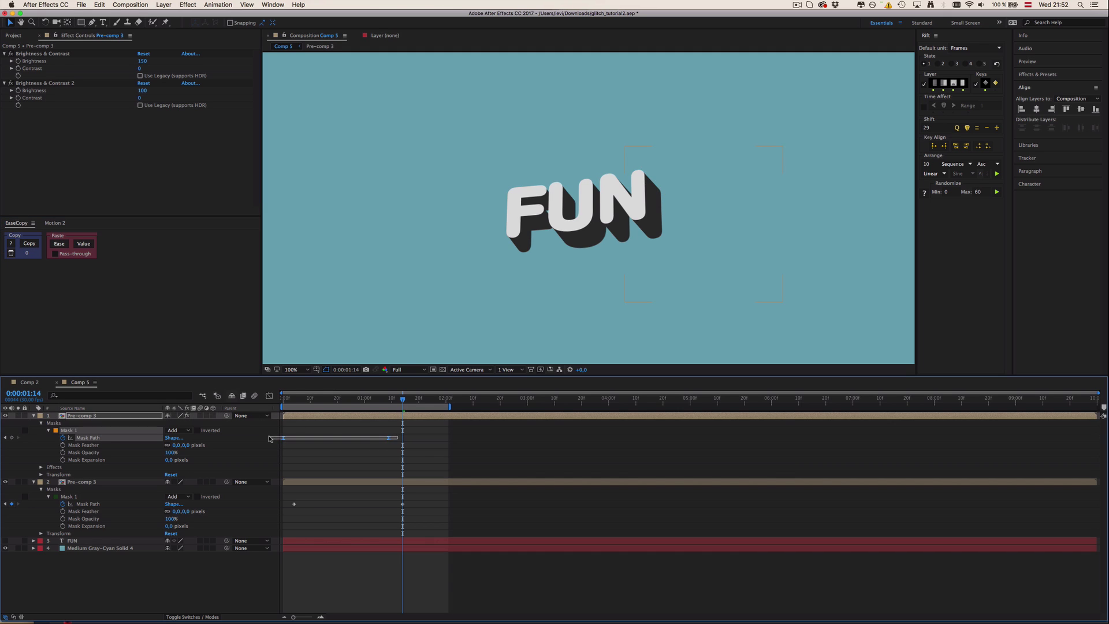
{"action": "left_click", "coordinate": [27, 244]}
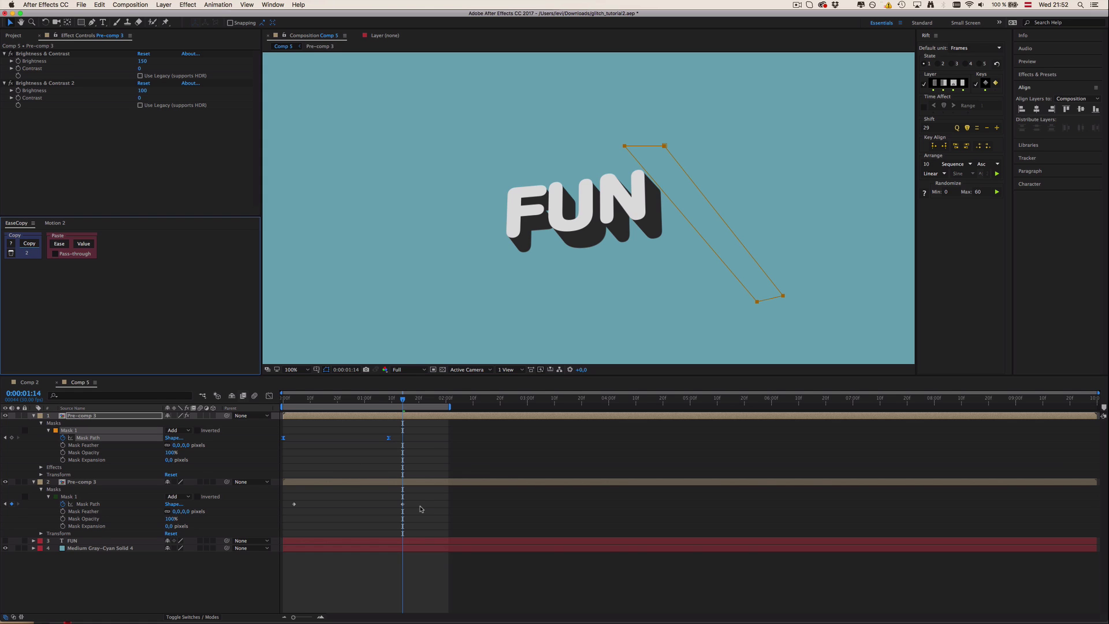
{"action": "left_click_drag", "start_coordinate": [420, 509], "coordinate": [284, 490]}
{"action": "left_click", "coordinate": [60, 245]}
{"action": "left_click_drag", "start_coordinate": [383, 401], "coordinate": [321, 396]}
Preview the diamond reveal together with the shine sweep at 50% zoom to check their timing.
{"action": "key", "text": "ctrl+0"}
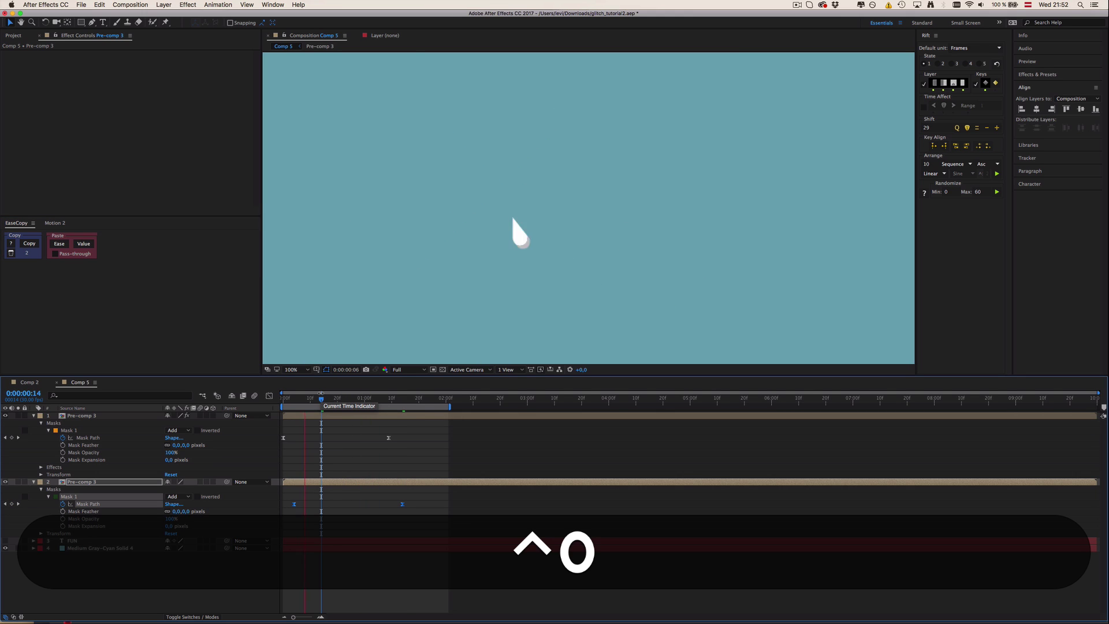
{"action": "key", "text": "comma"}
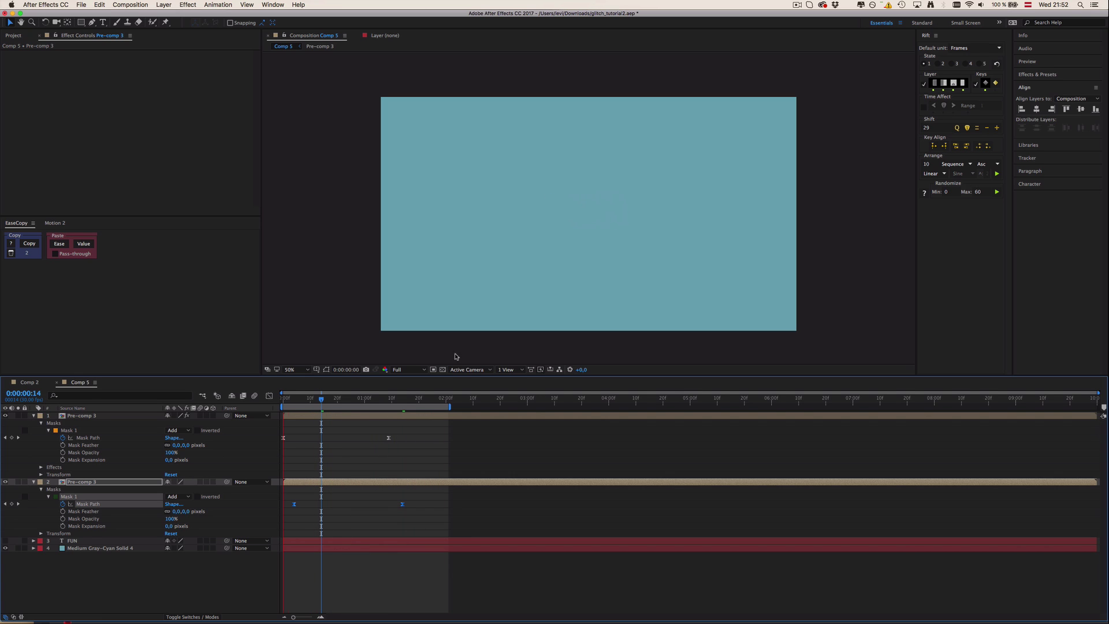
{"action": "key", "text": "space"}
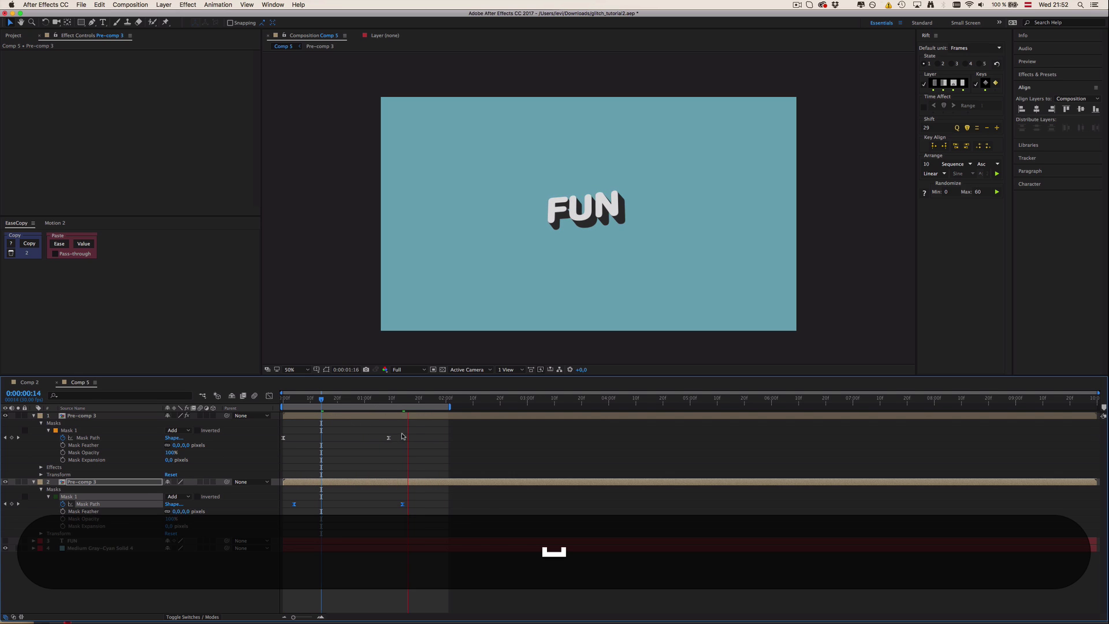
Shift layer 1's shine Mask Path keyframes later, then preview at 100% and 50% zoom.
{"action": "left_click_drag", "start_coordinate": [402, 433], "coordinate": [313, 437]}
{"action": "left_click", "coordinate": [320, 453]}
{"action": "key", "text": "ctrl+0"}
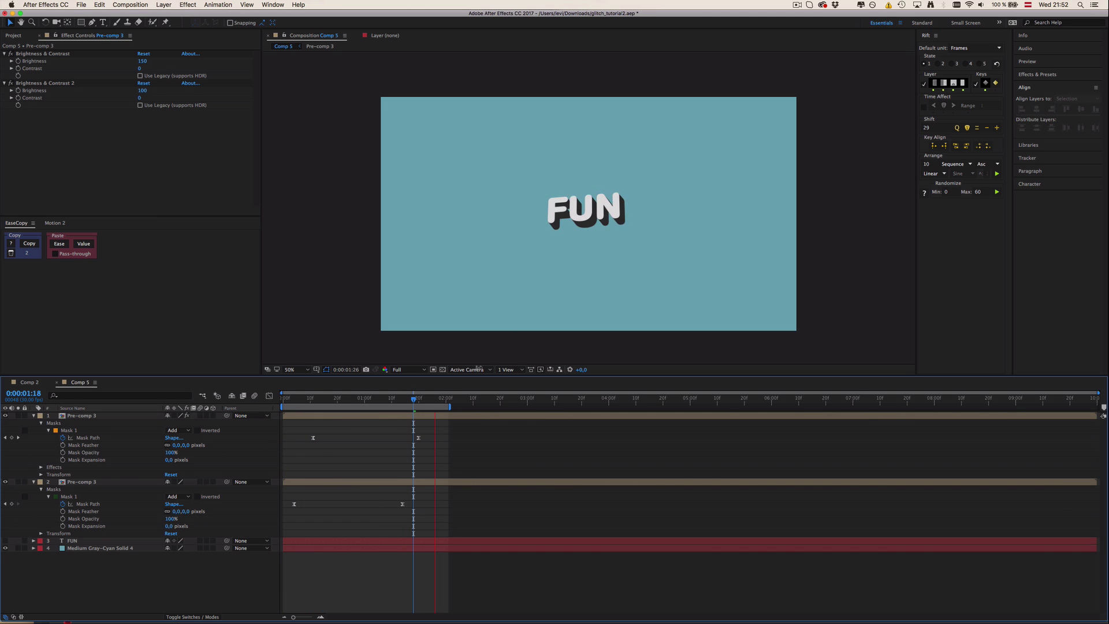
{"action": "key", "text": "period"}
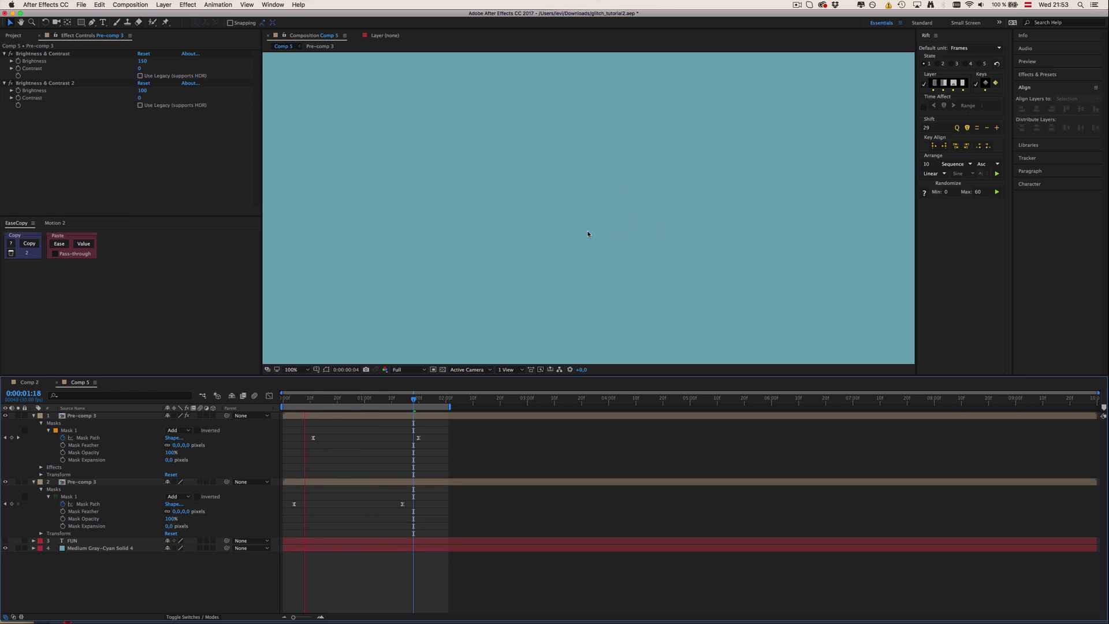
{"action": "key", "text": "comma"}
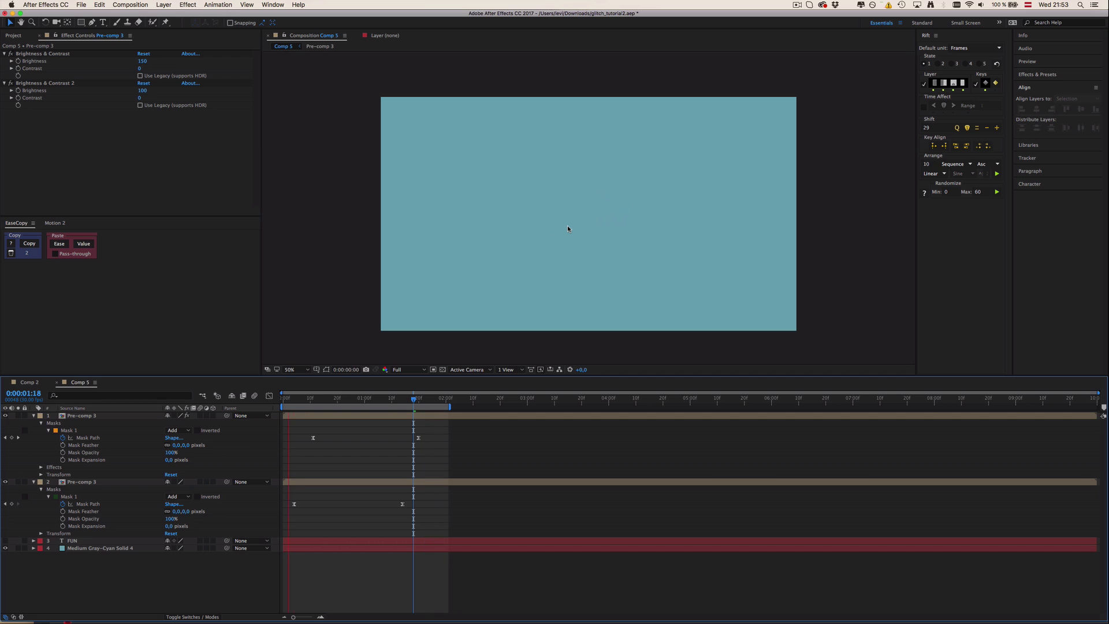
{"action": "key", "text": "period"}
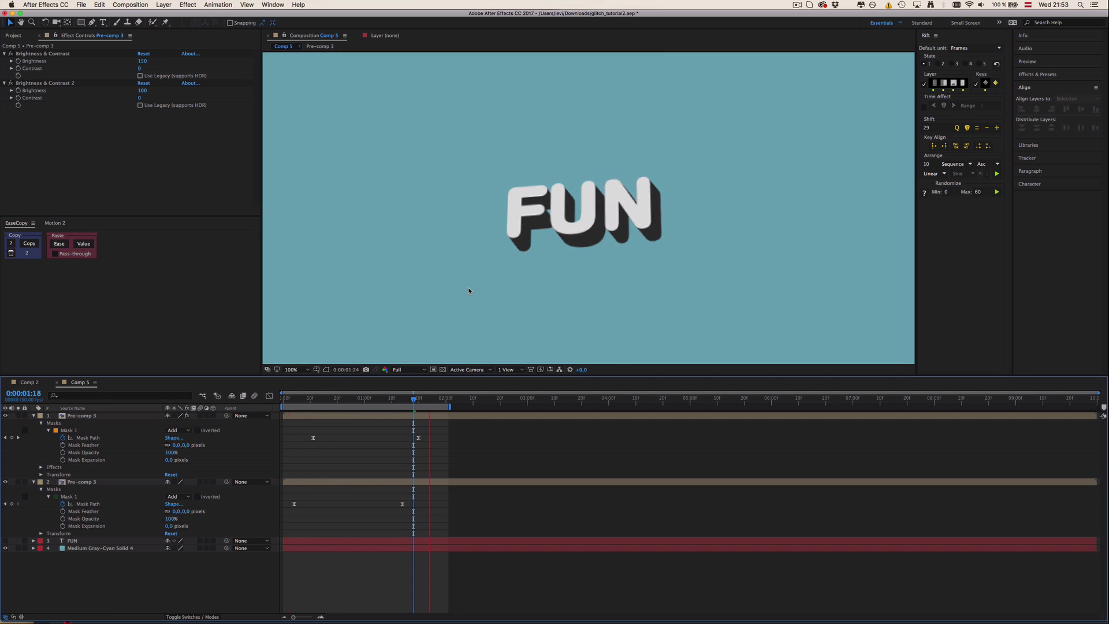